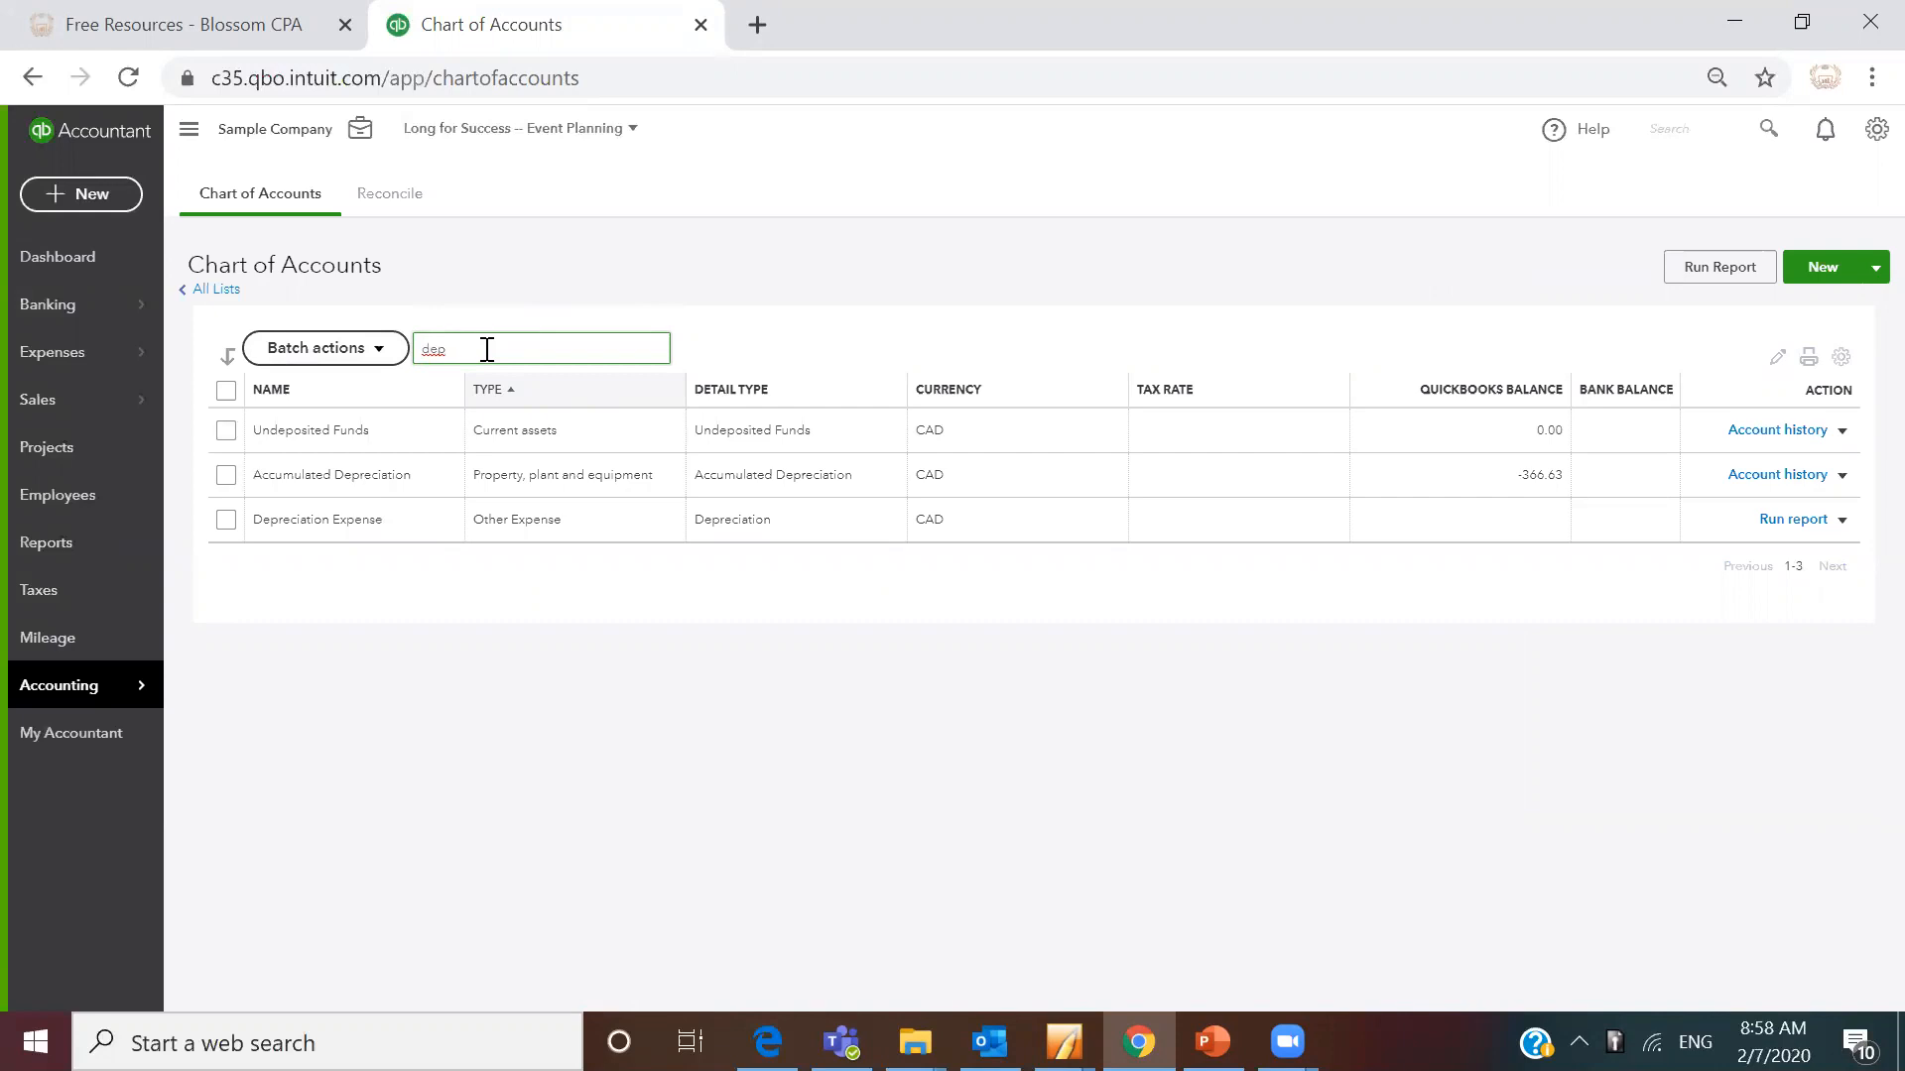
- Filter the chart of accounts by "ret" to check for a retainer account, and clear the filter
key("BackSpace")
key("BackSpace")
key("BackSpace")
type("ret")
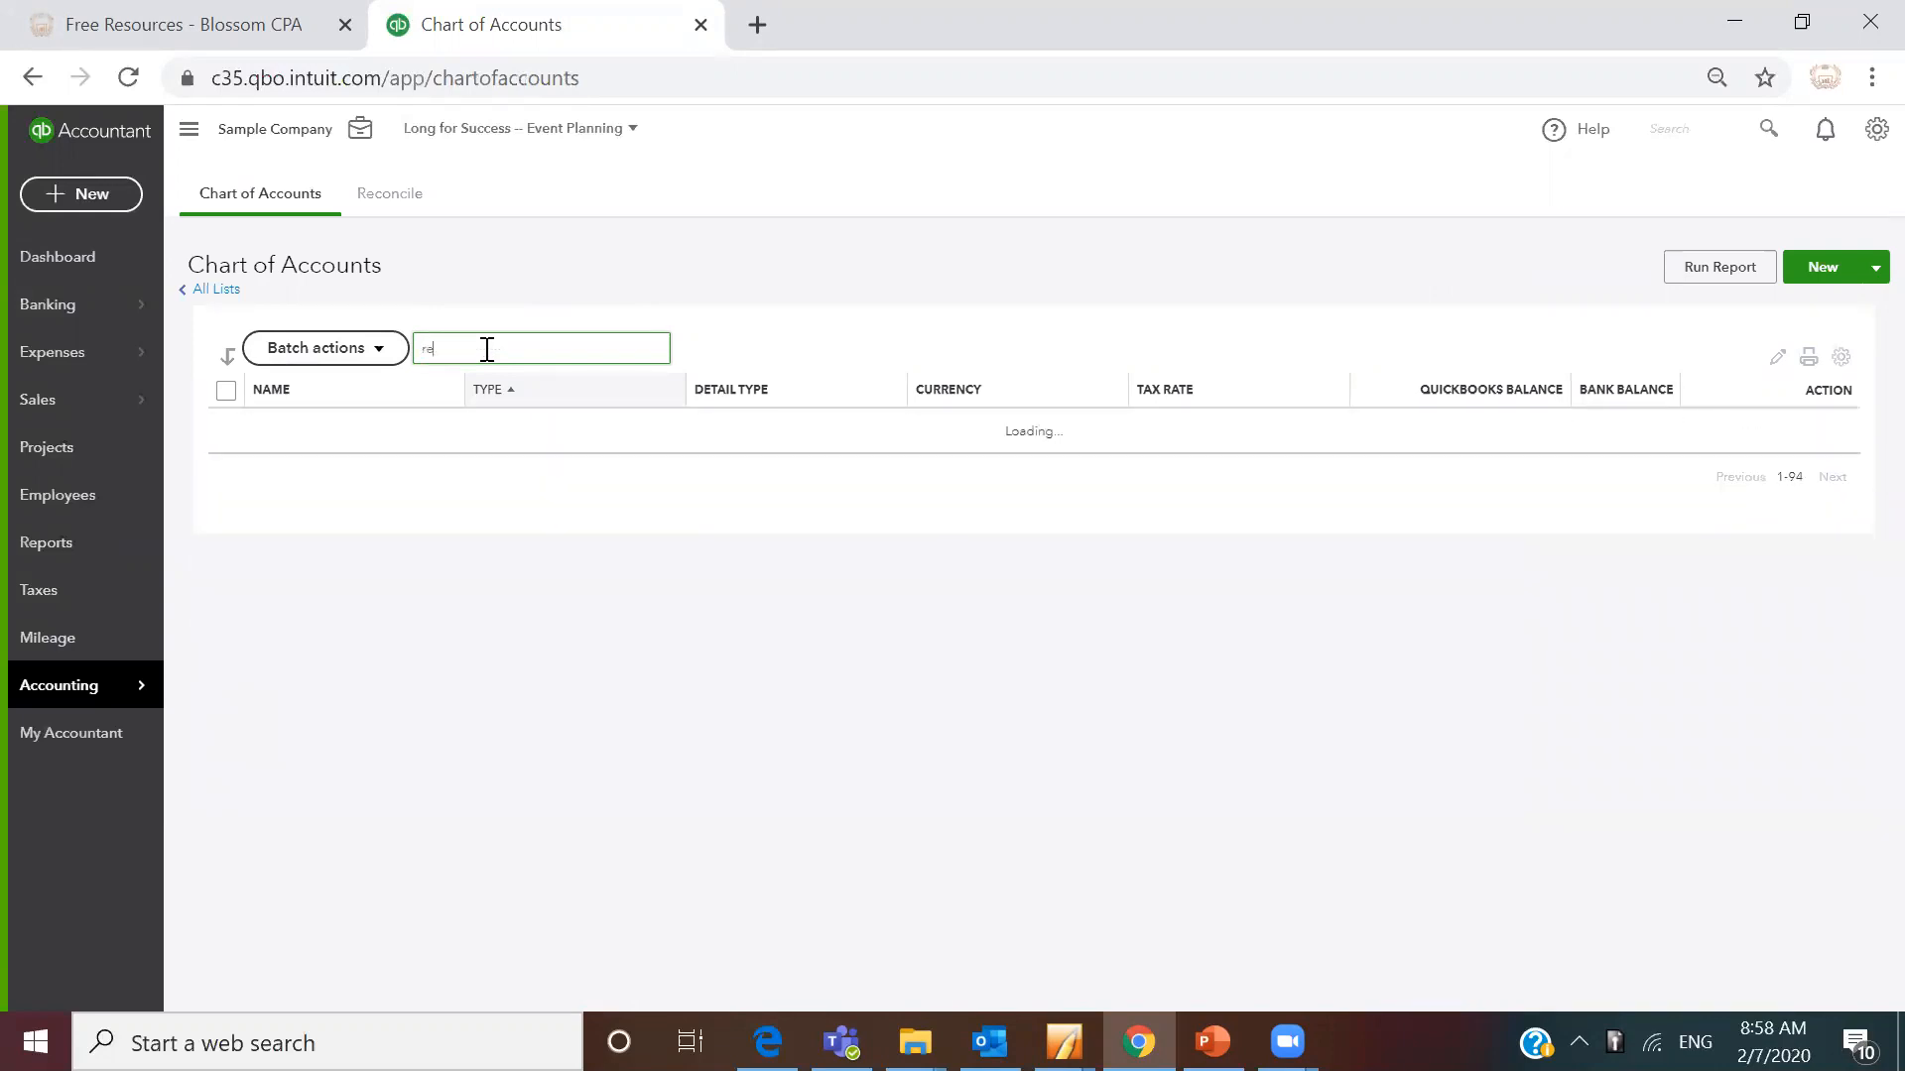
key("BackSpace")
key("BackSpace")
key("BackSpace")
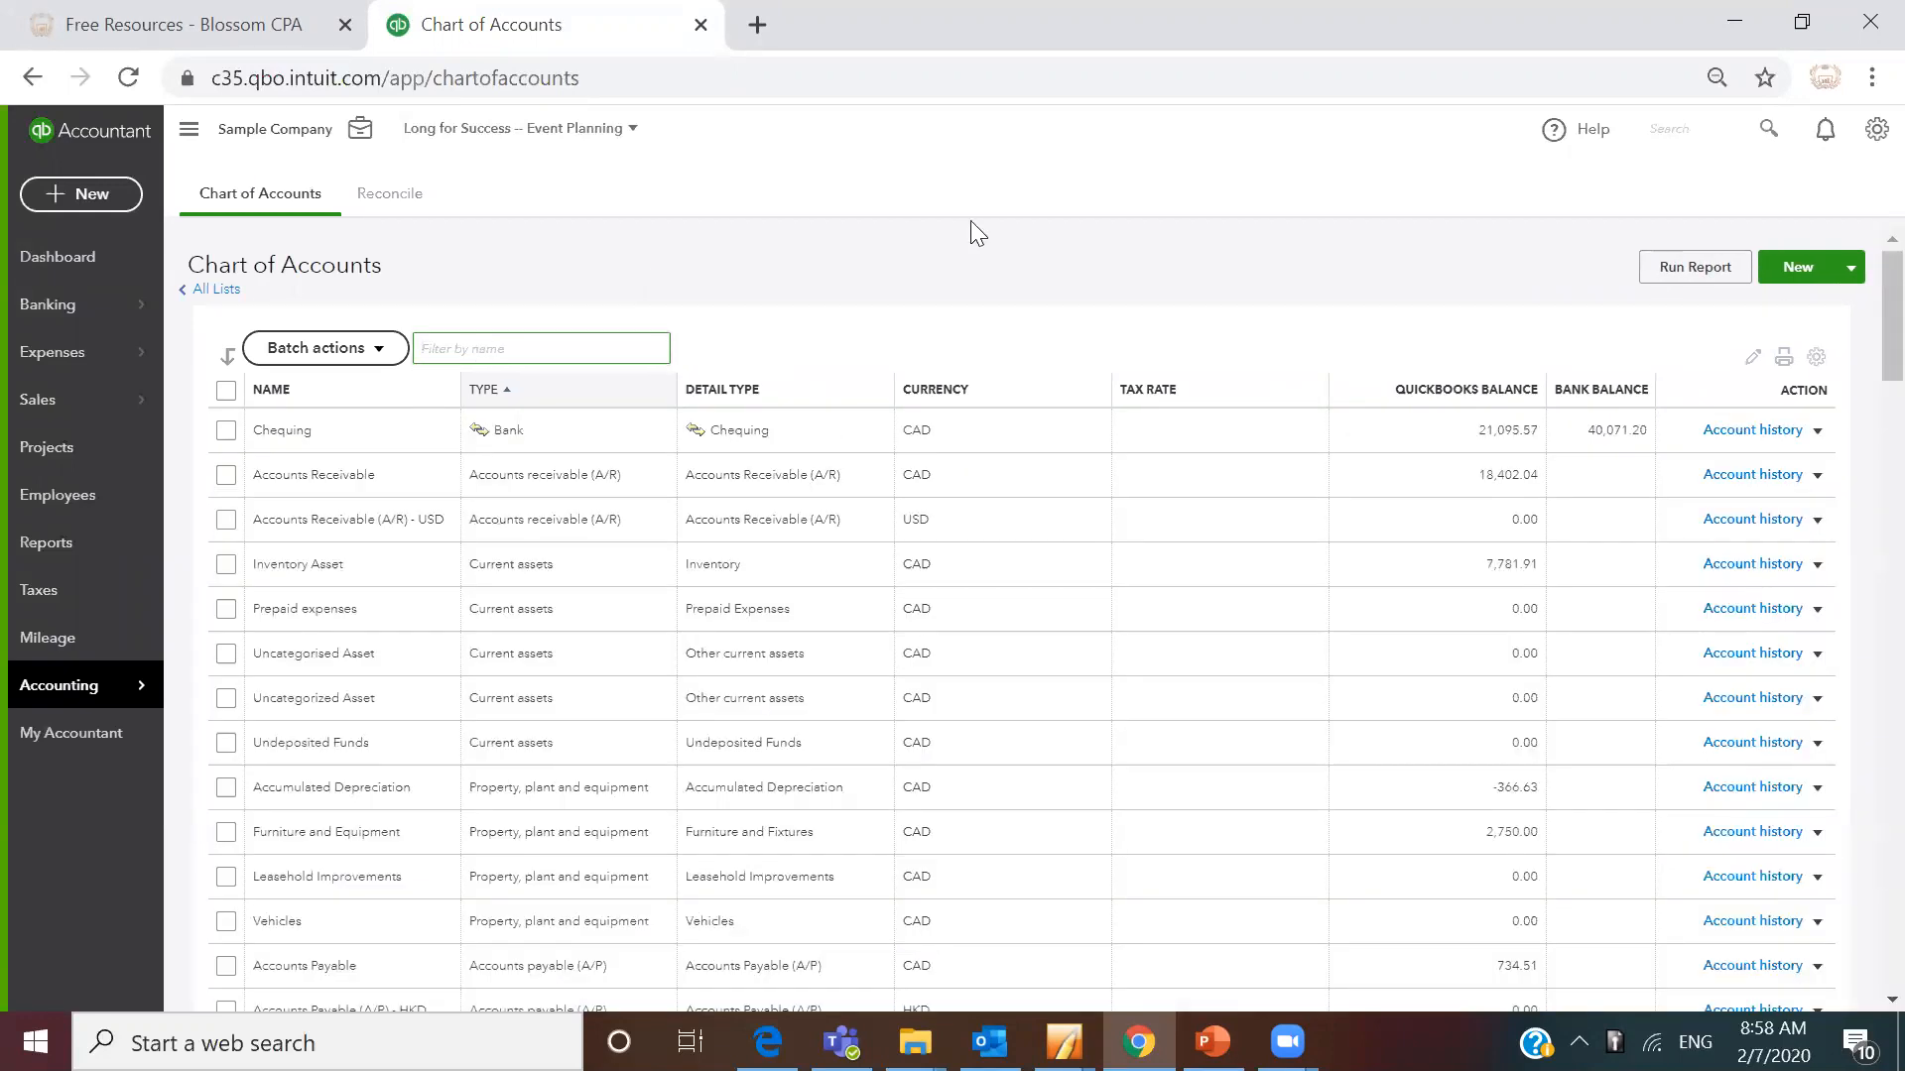
- Start a new account of type Other Current Liabilities and name it Deposits From Clients
left_click(1795, 279)
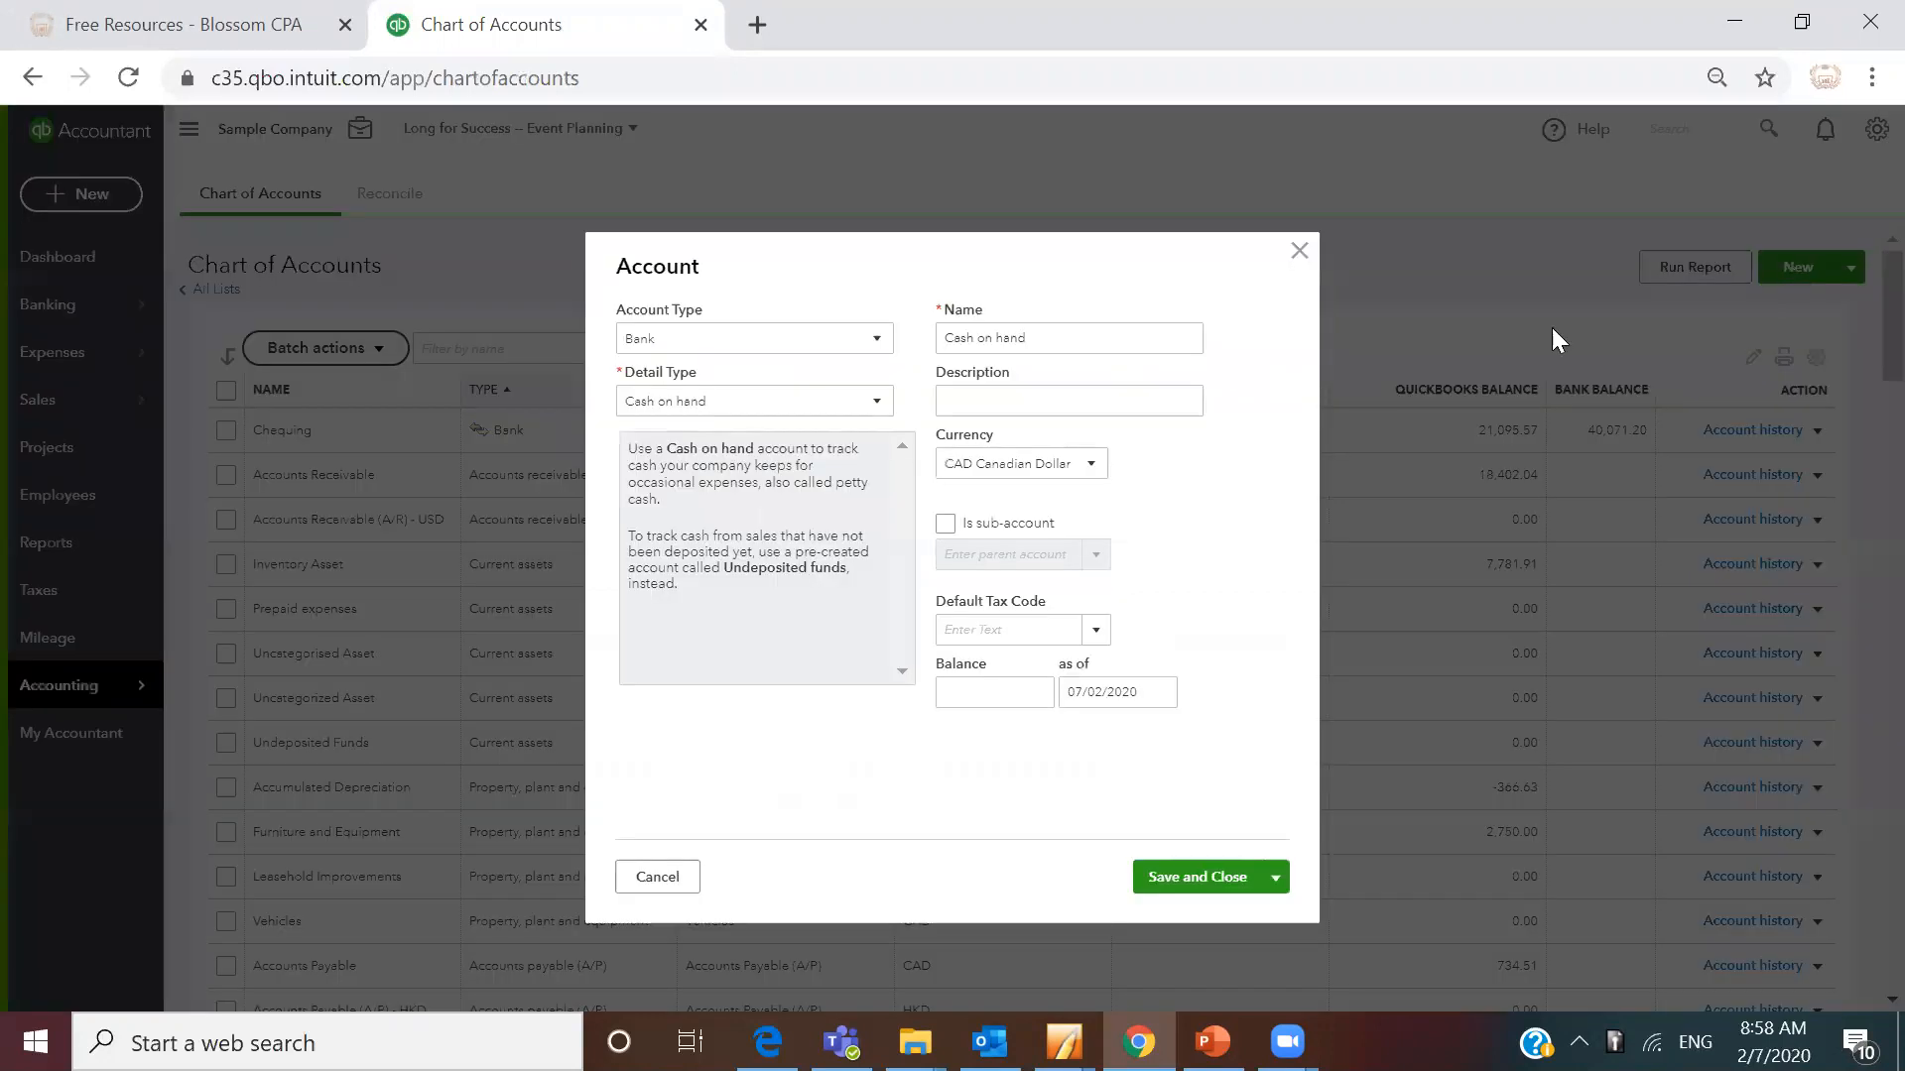
left_click(737, 347)
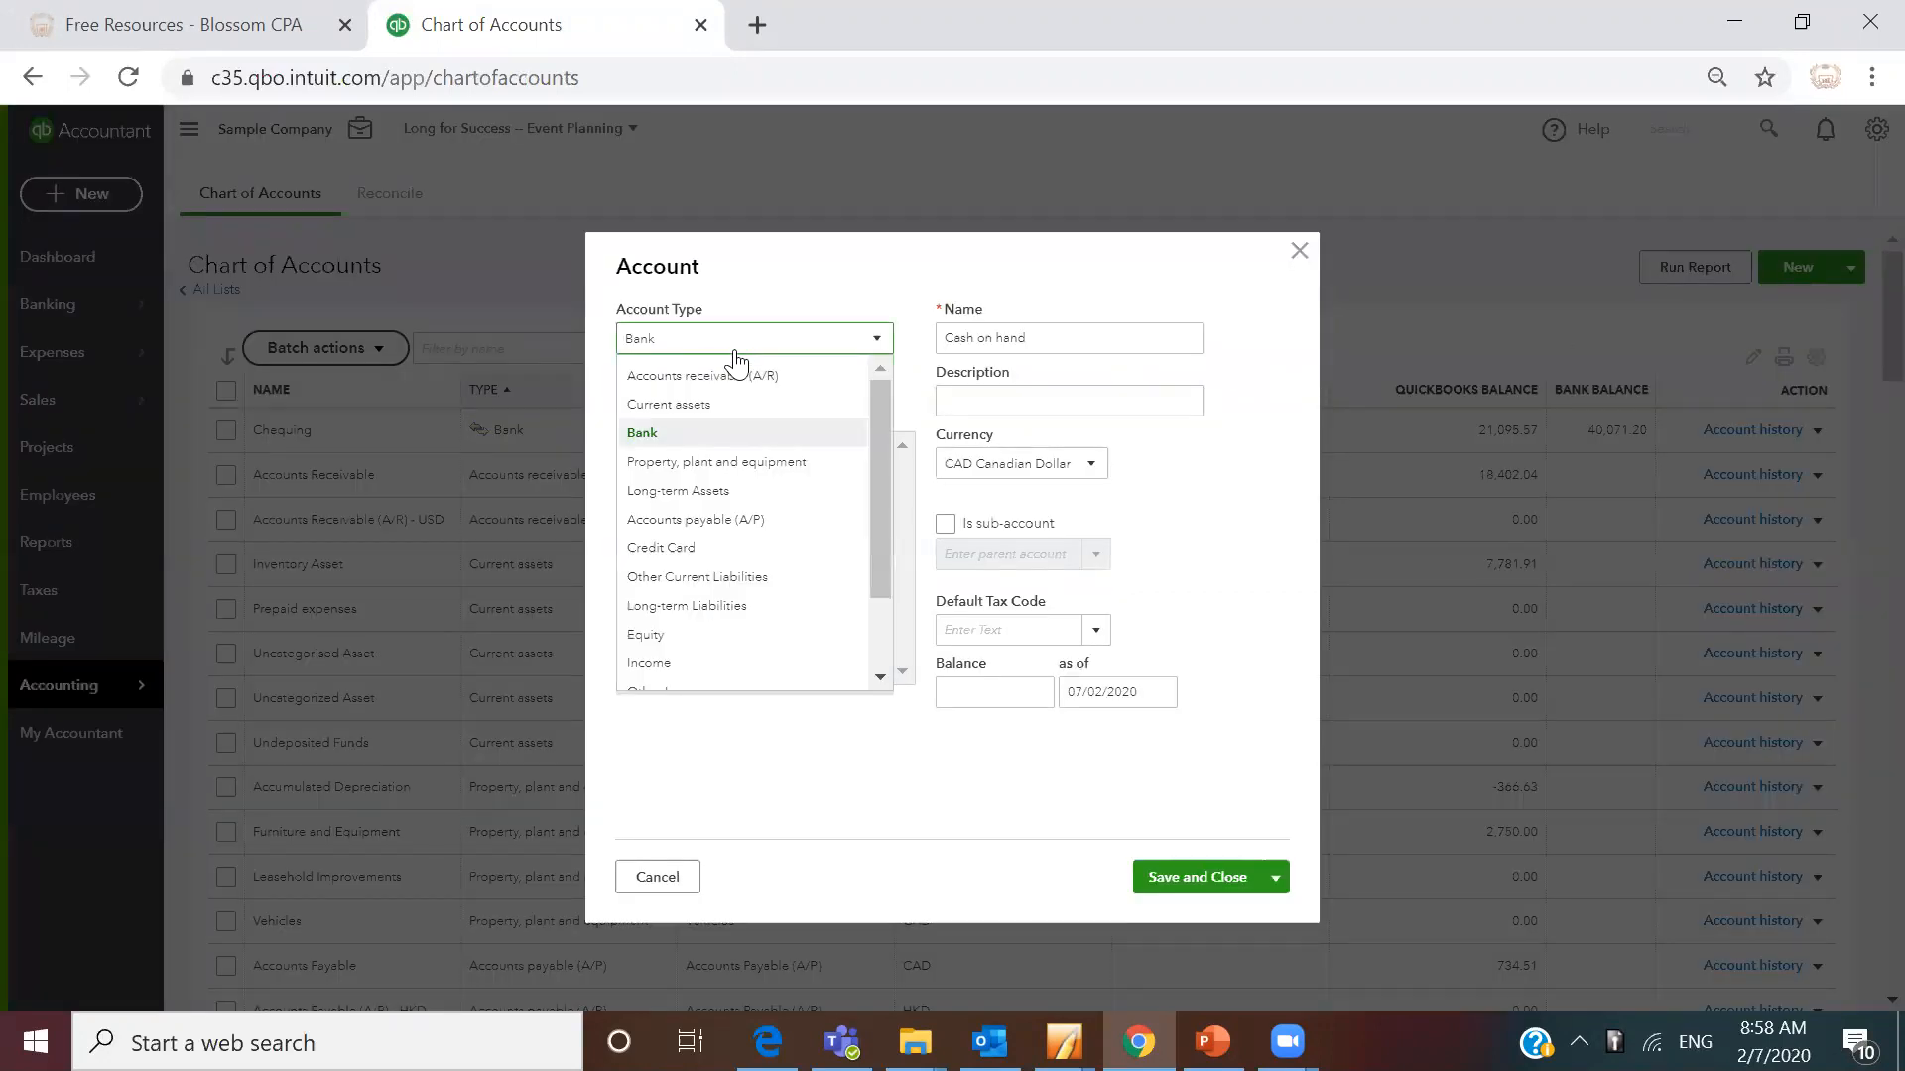
left_click(754, 579)
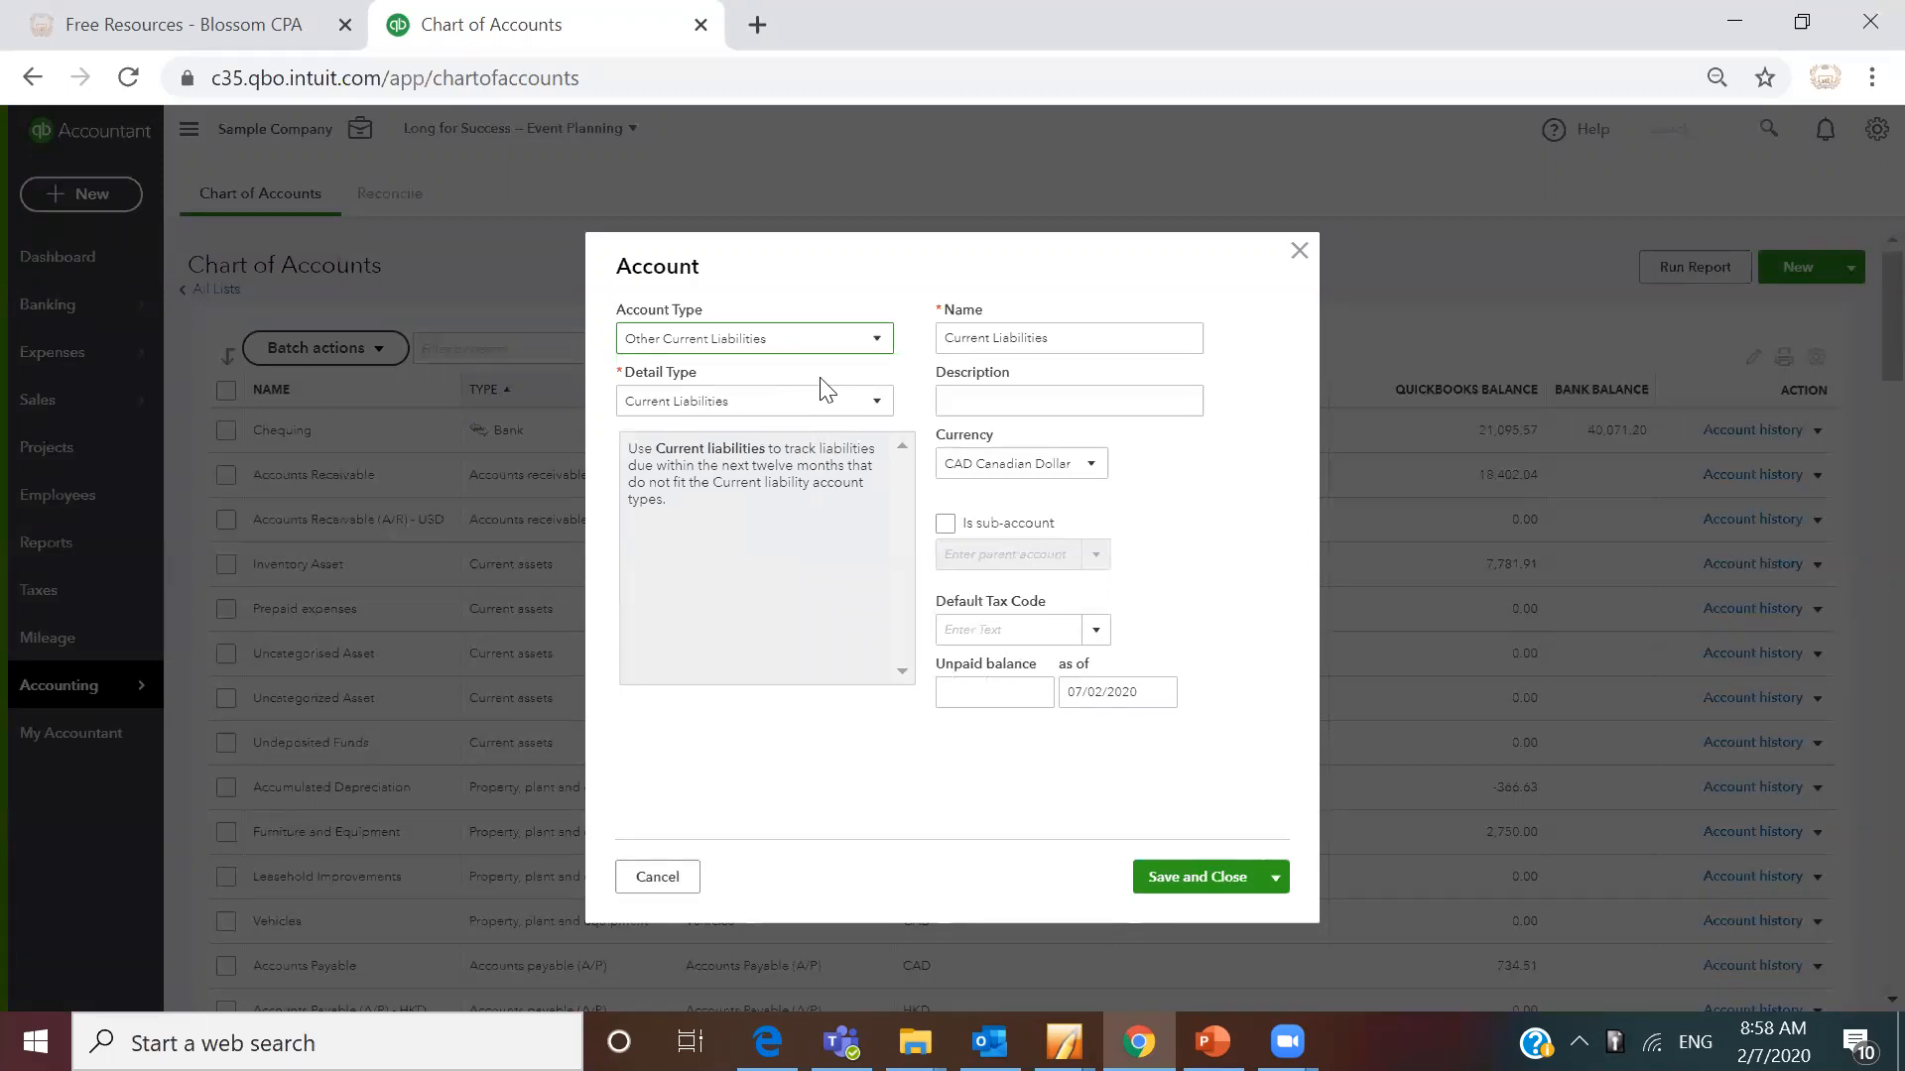
left_click(1052, 337)
left_click_drag(990, 347, 867, 352)
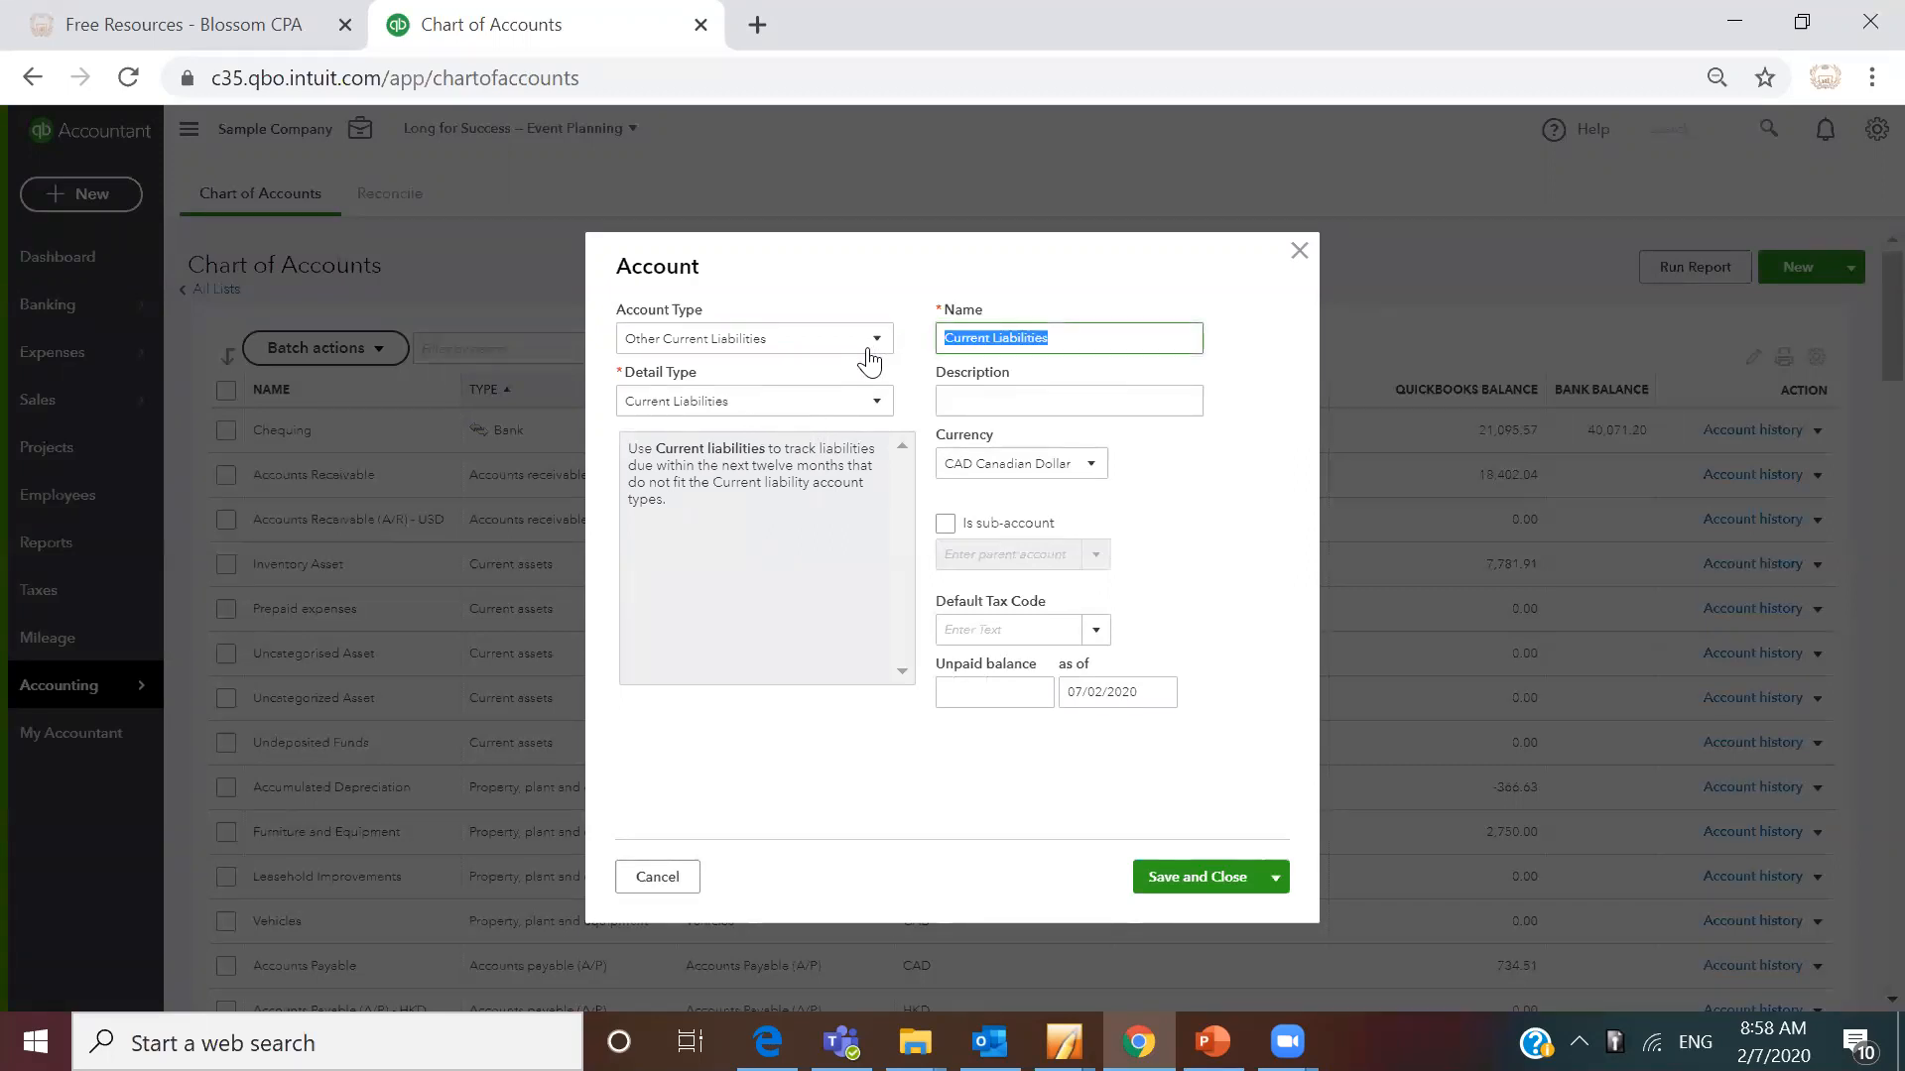
type("Depso")
key("BackSpace")
type("osits From Clients")
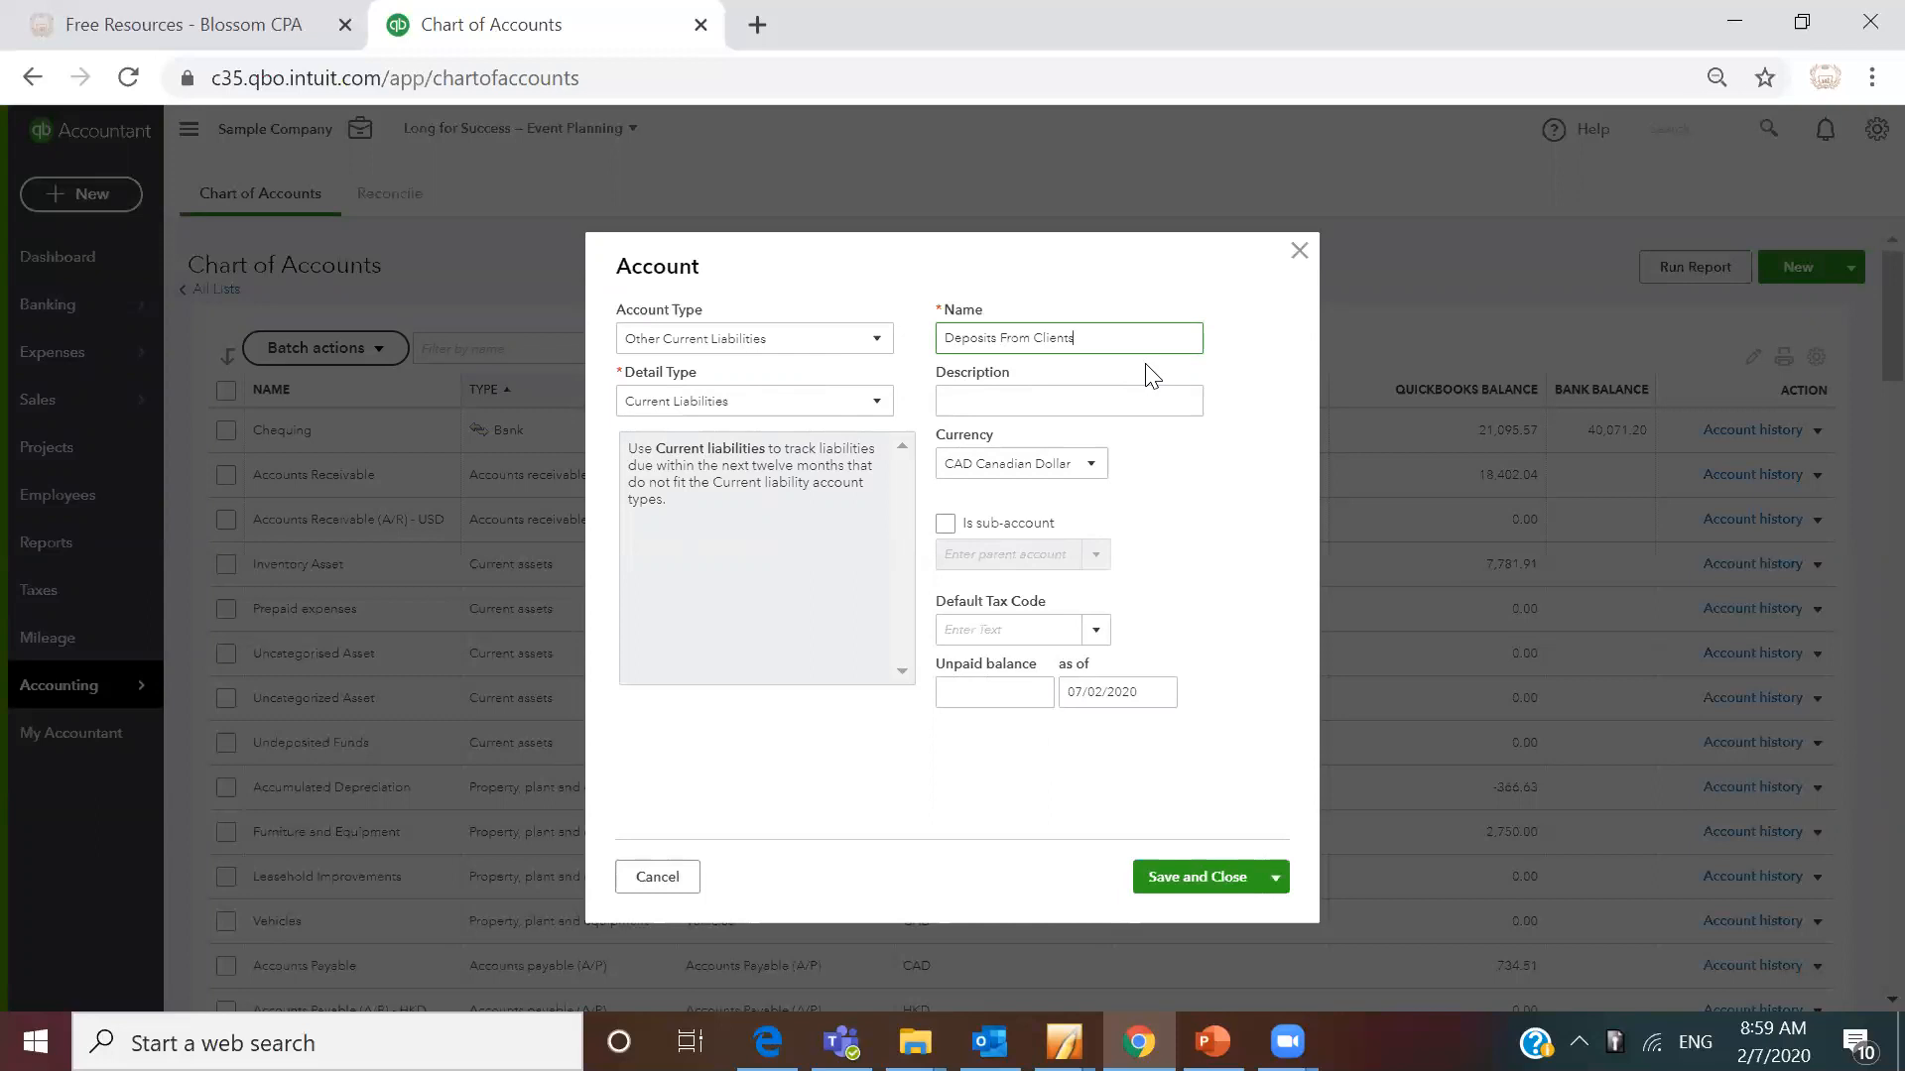
- Set the new account's default tax code to Exempt and save the account
left_click(1086, 631)
left_click(1037, 665)
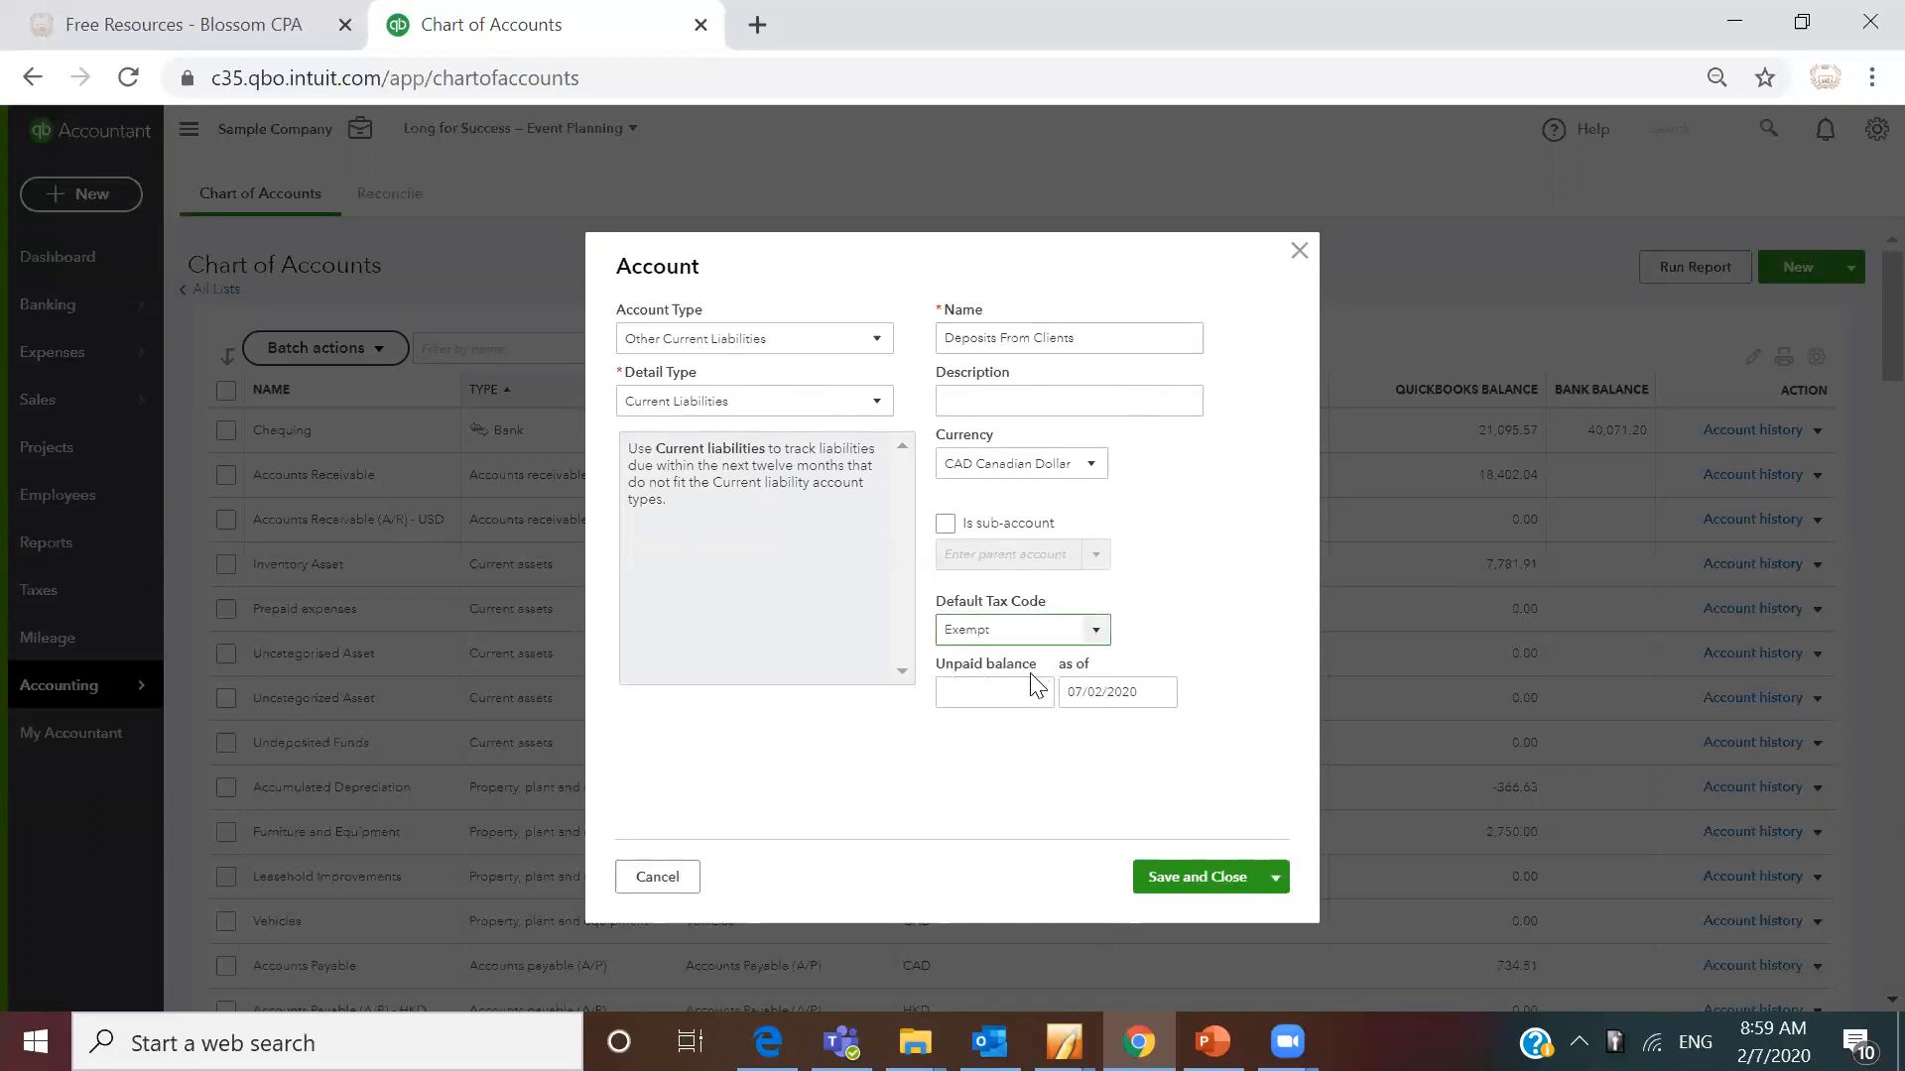
left_click(1172, 877)
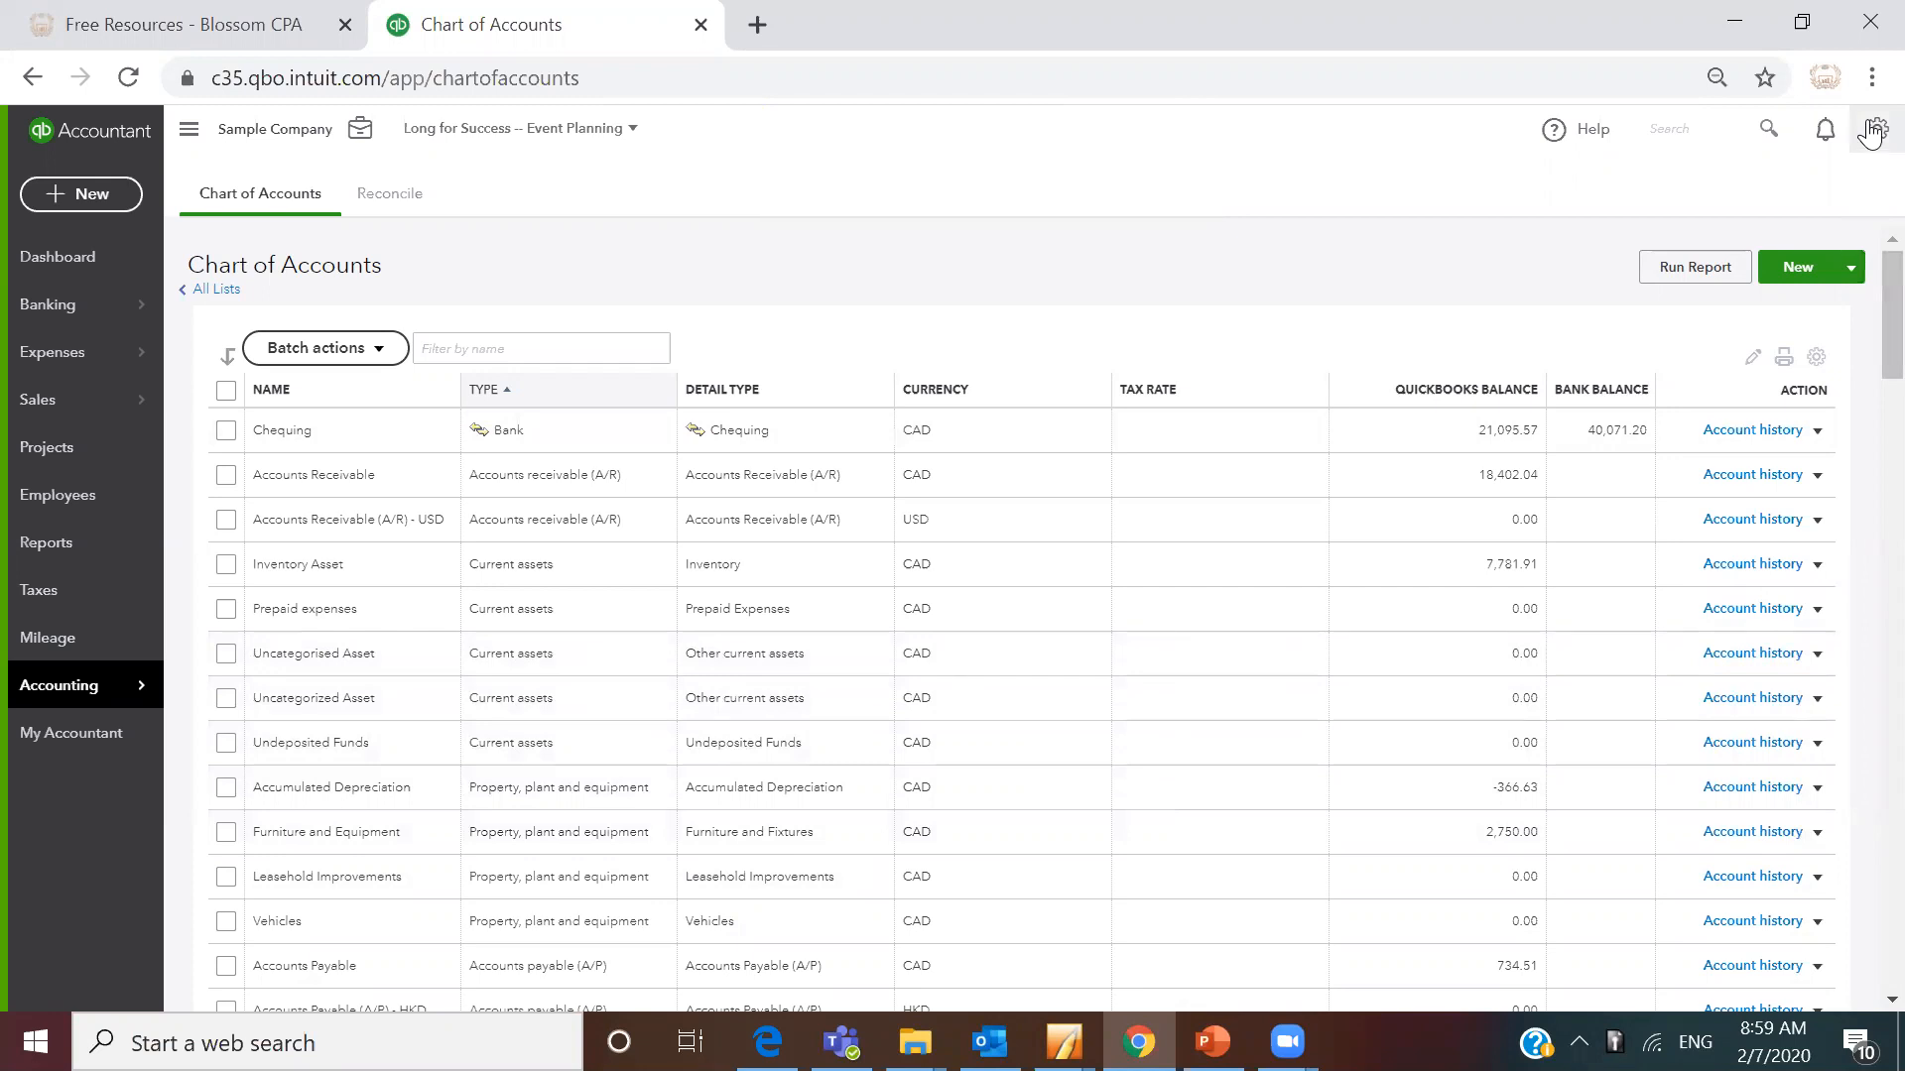
- Open the Products and Services list and search it for "dep"
left_click(1873, 130)
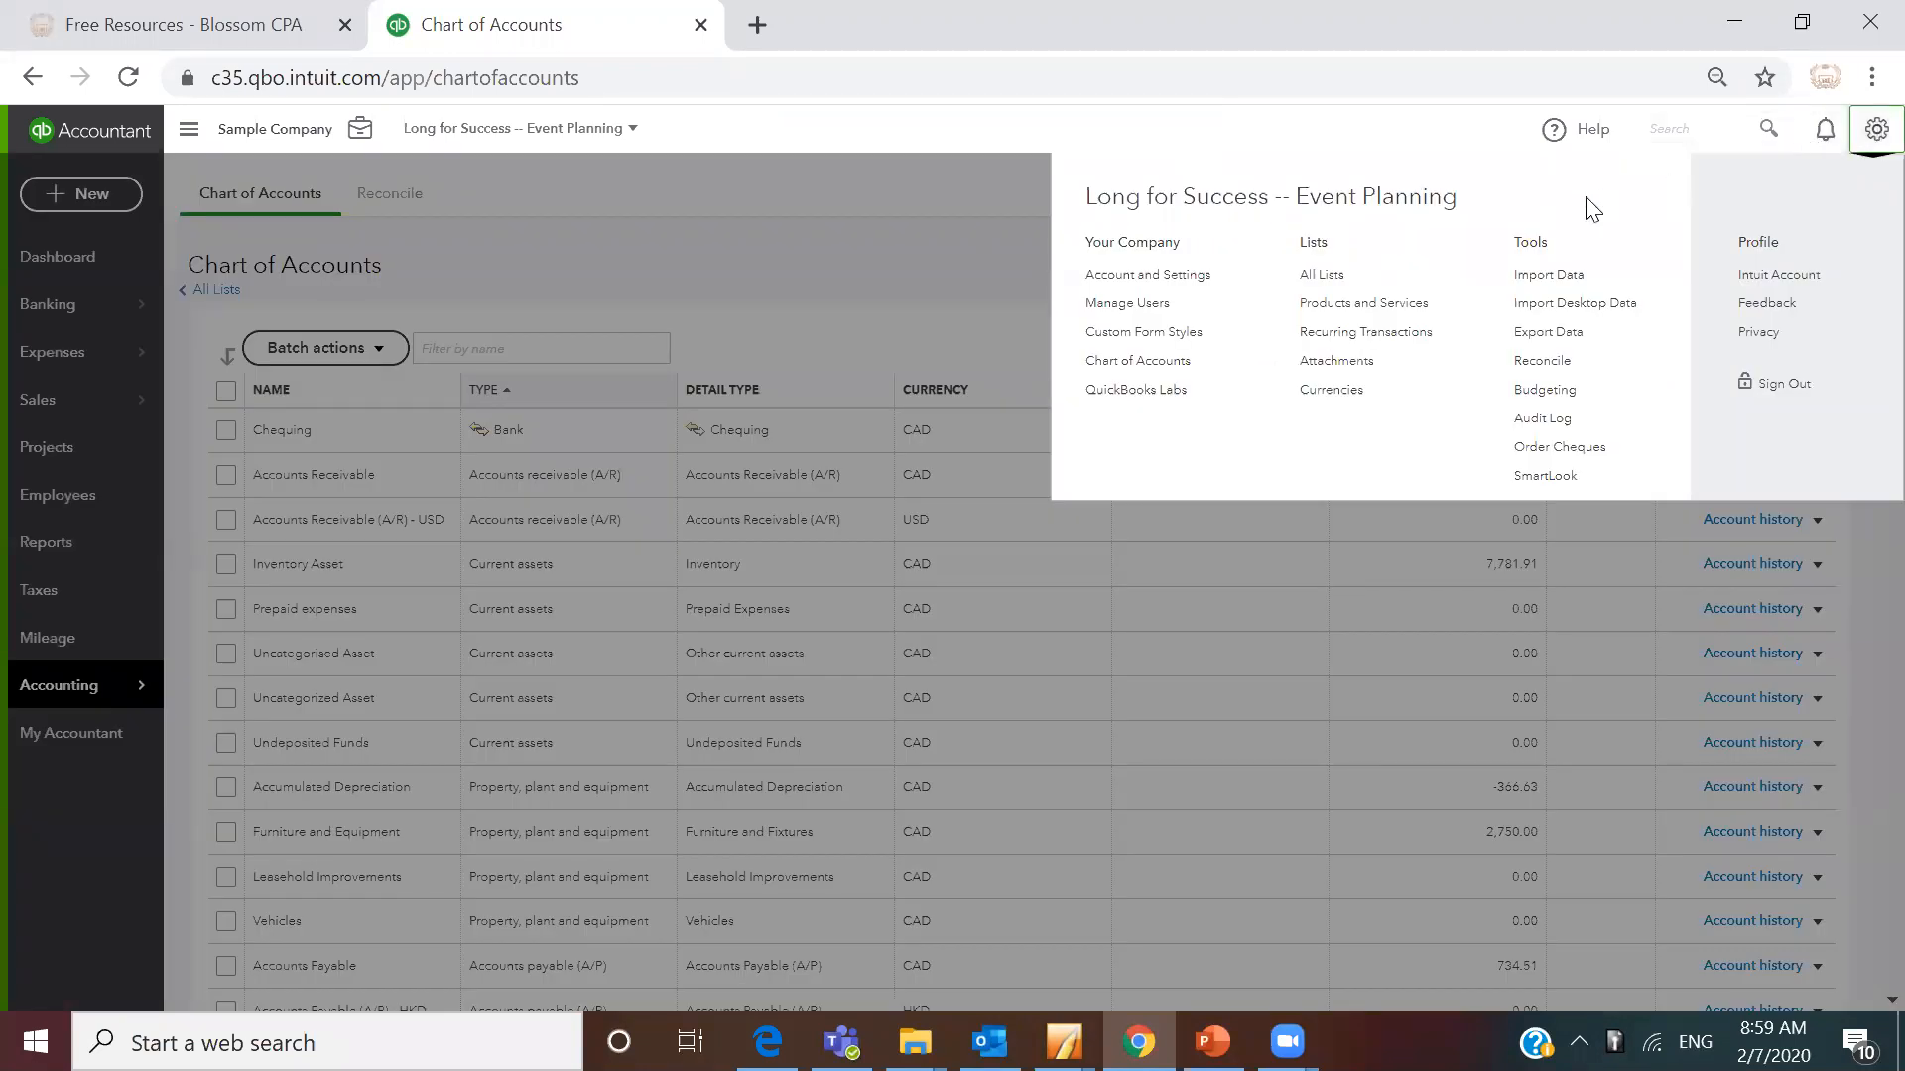
left_click(1321, 308)
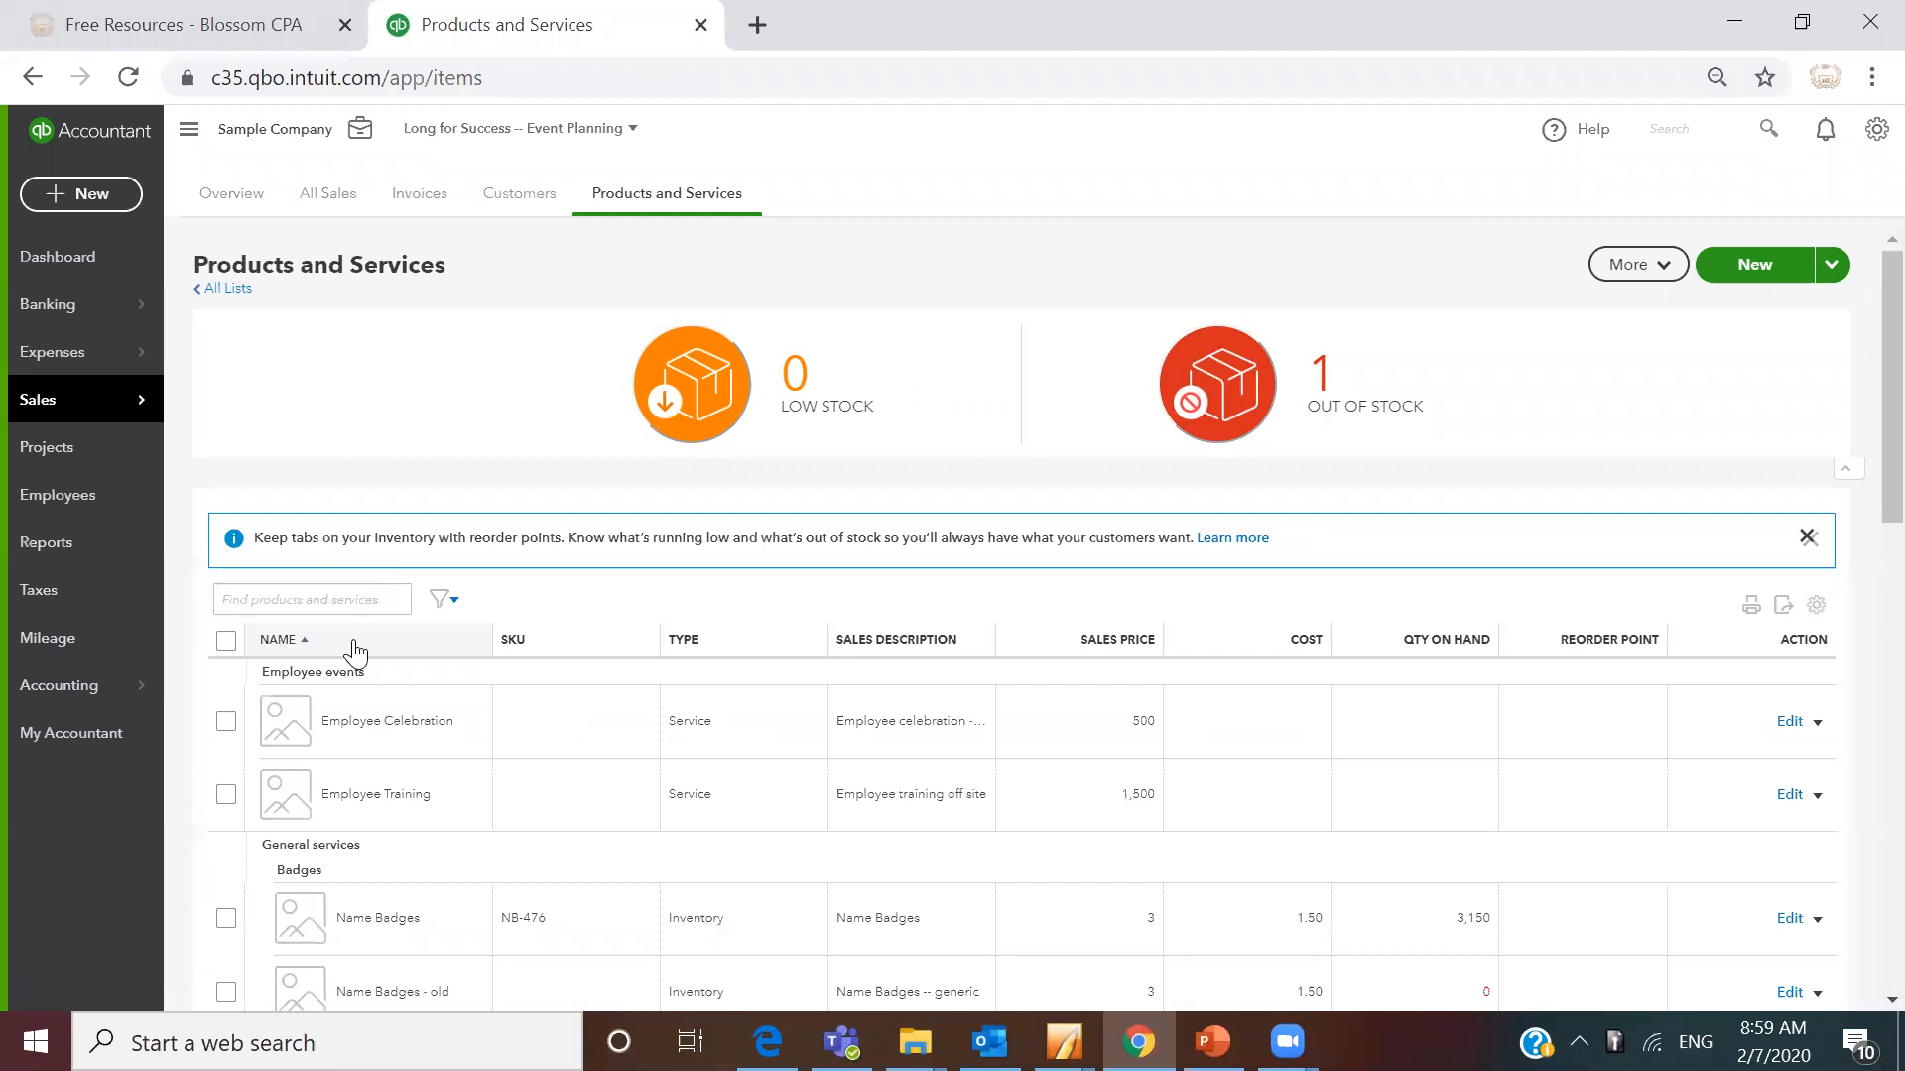
left_click(383, 607)
type("dep")
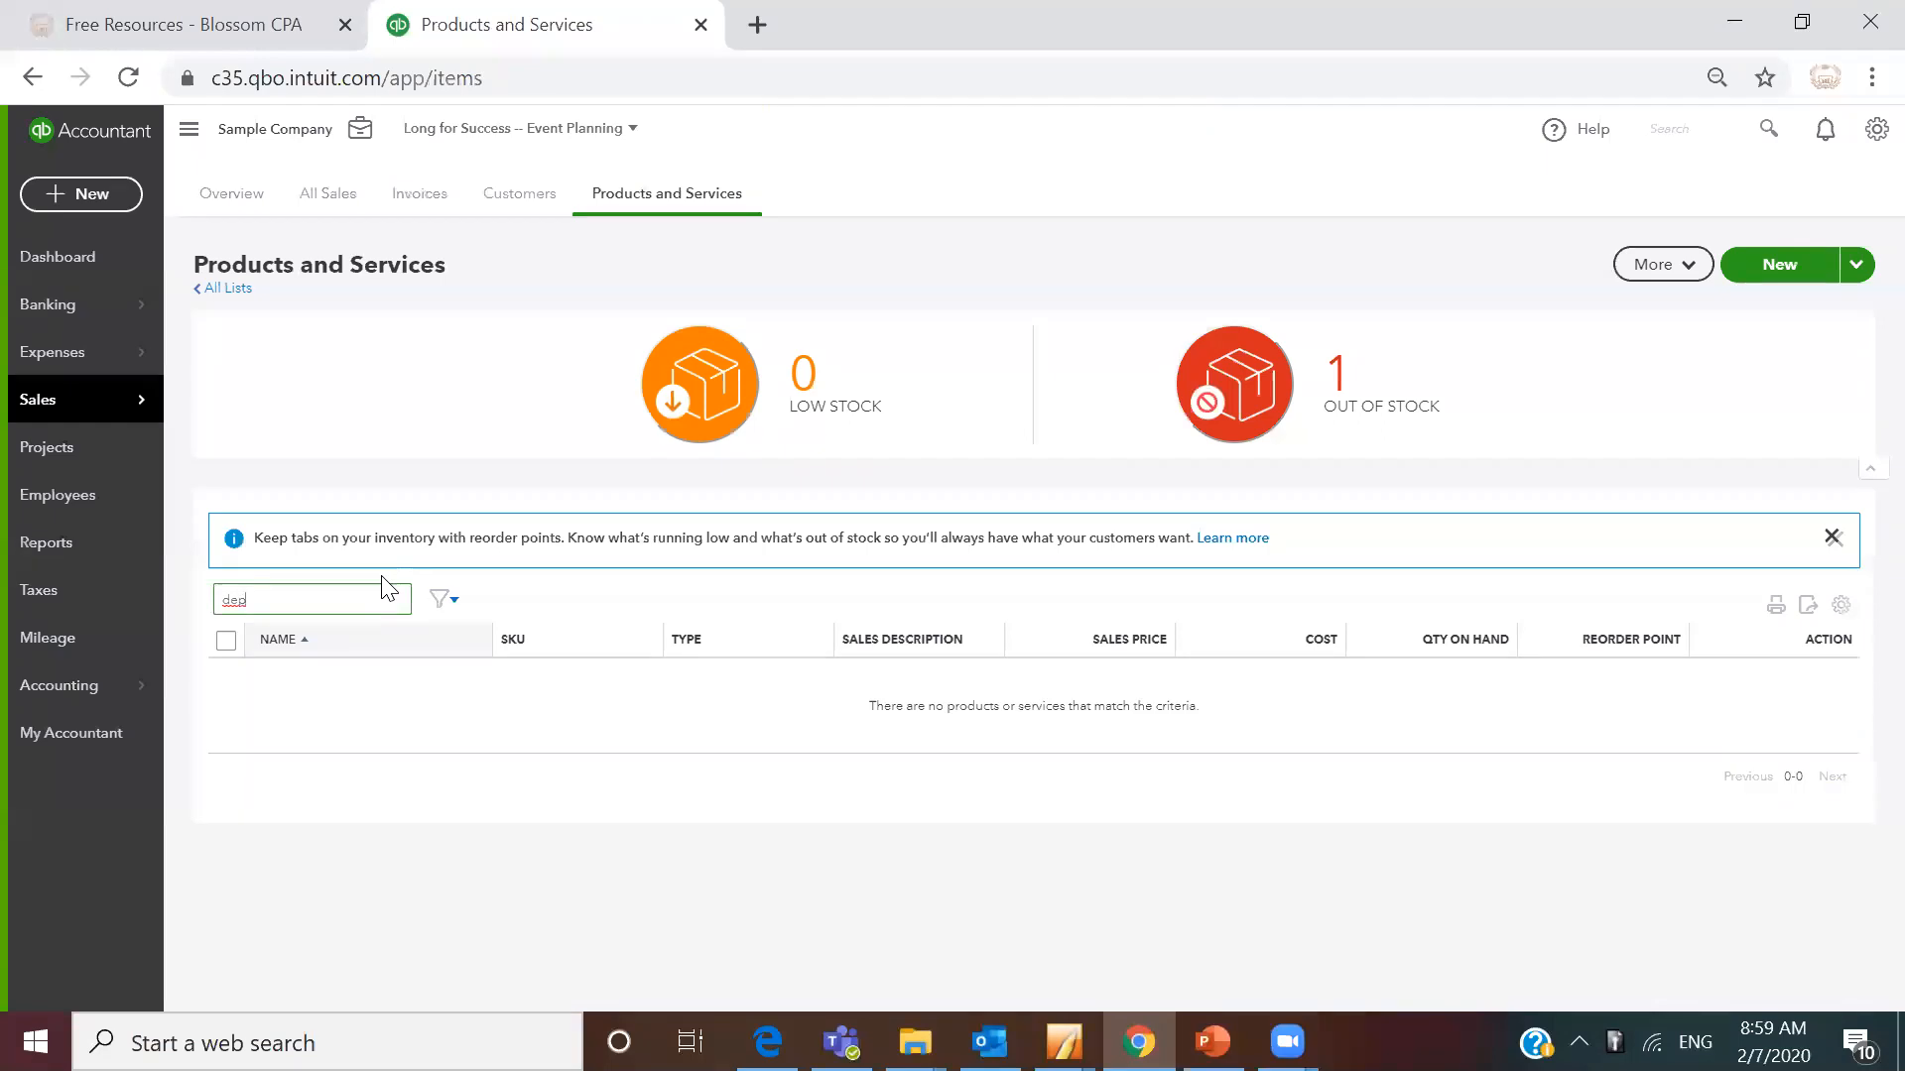
- Search the products and services for "ret", clear the search, and look through the full list for an existing deposit item
key("BackSpace")
key("BackSpace")
key("BackSpace")
type("ret")
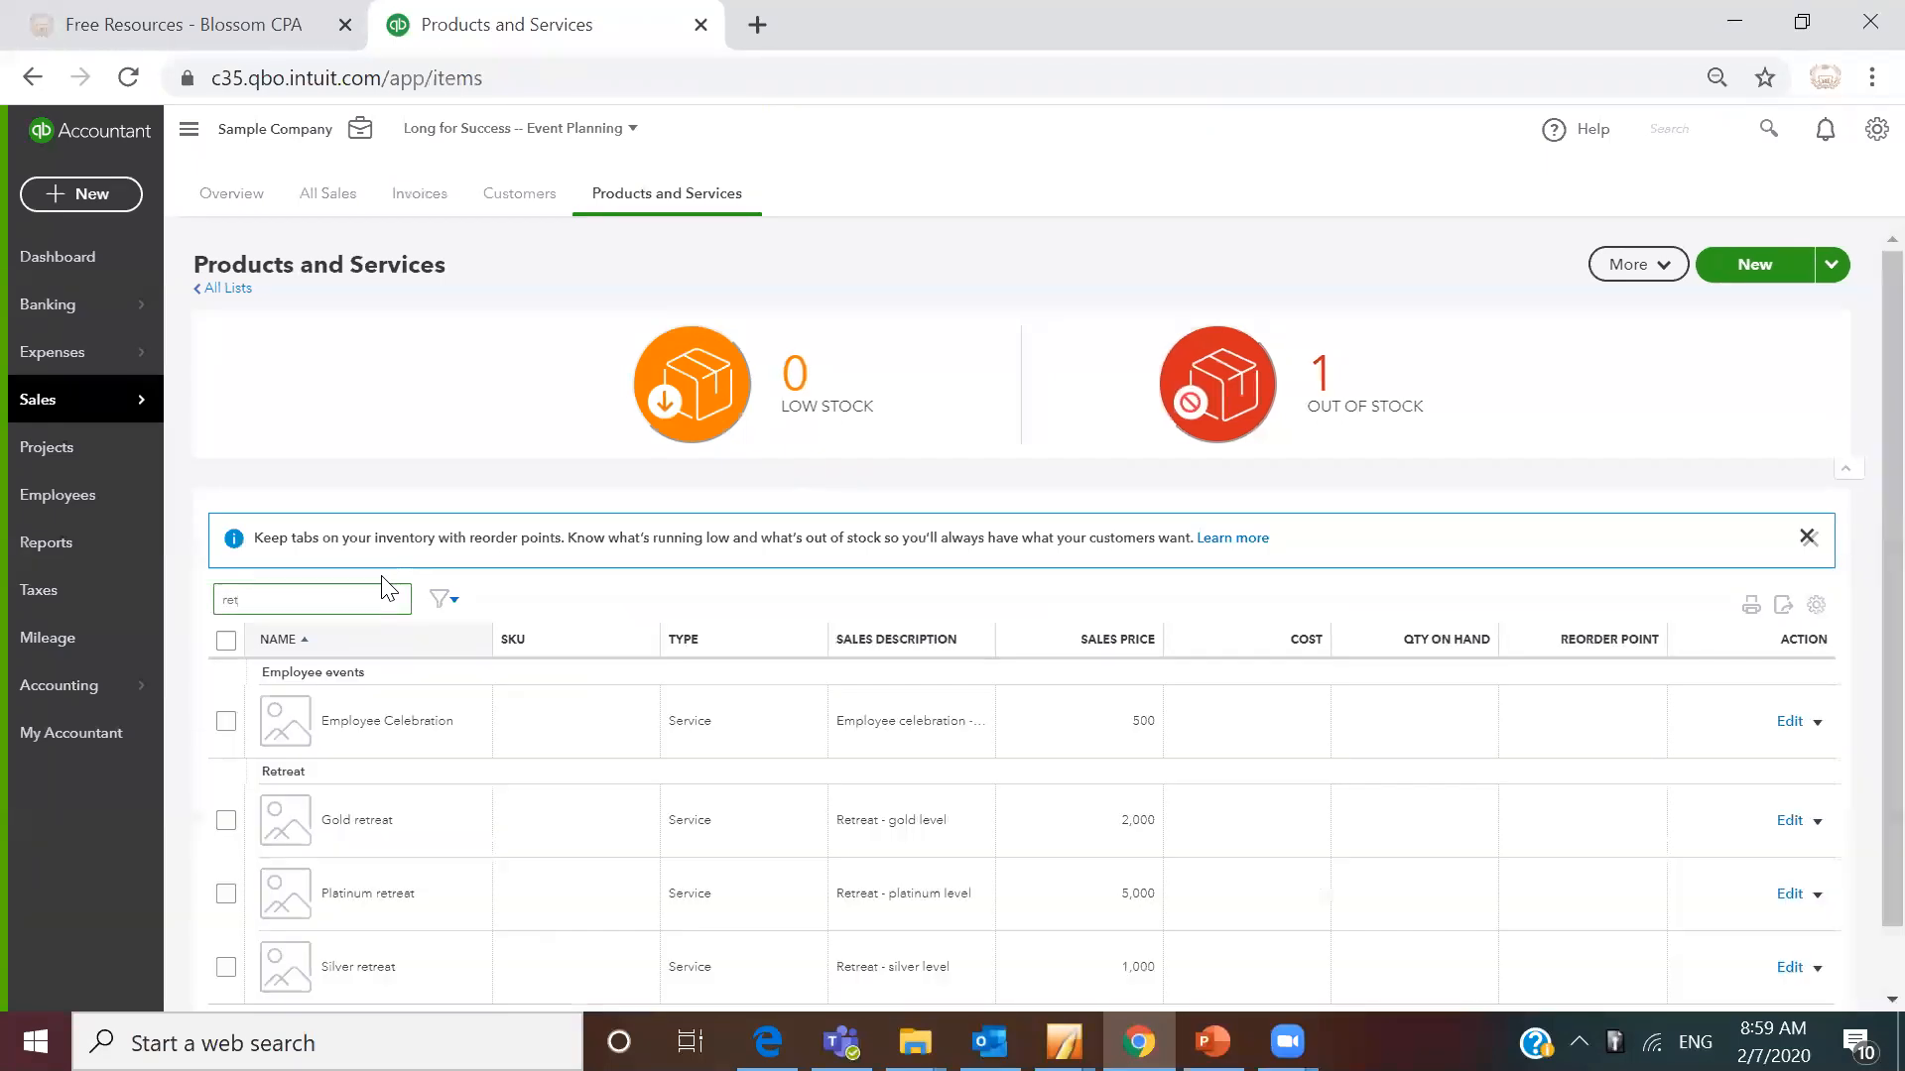
type("i")
key("BackSpace")
type("a")
key("BackSpace")
key("BackSpace")
key("BackSpace")
key("BackSpace")
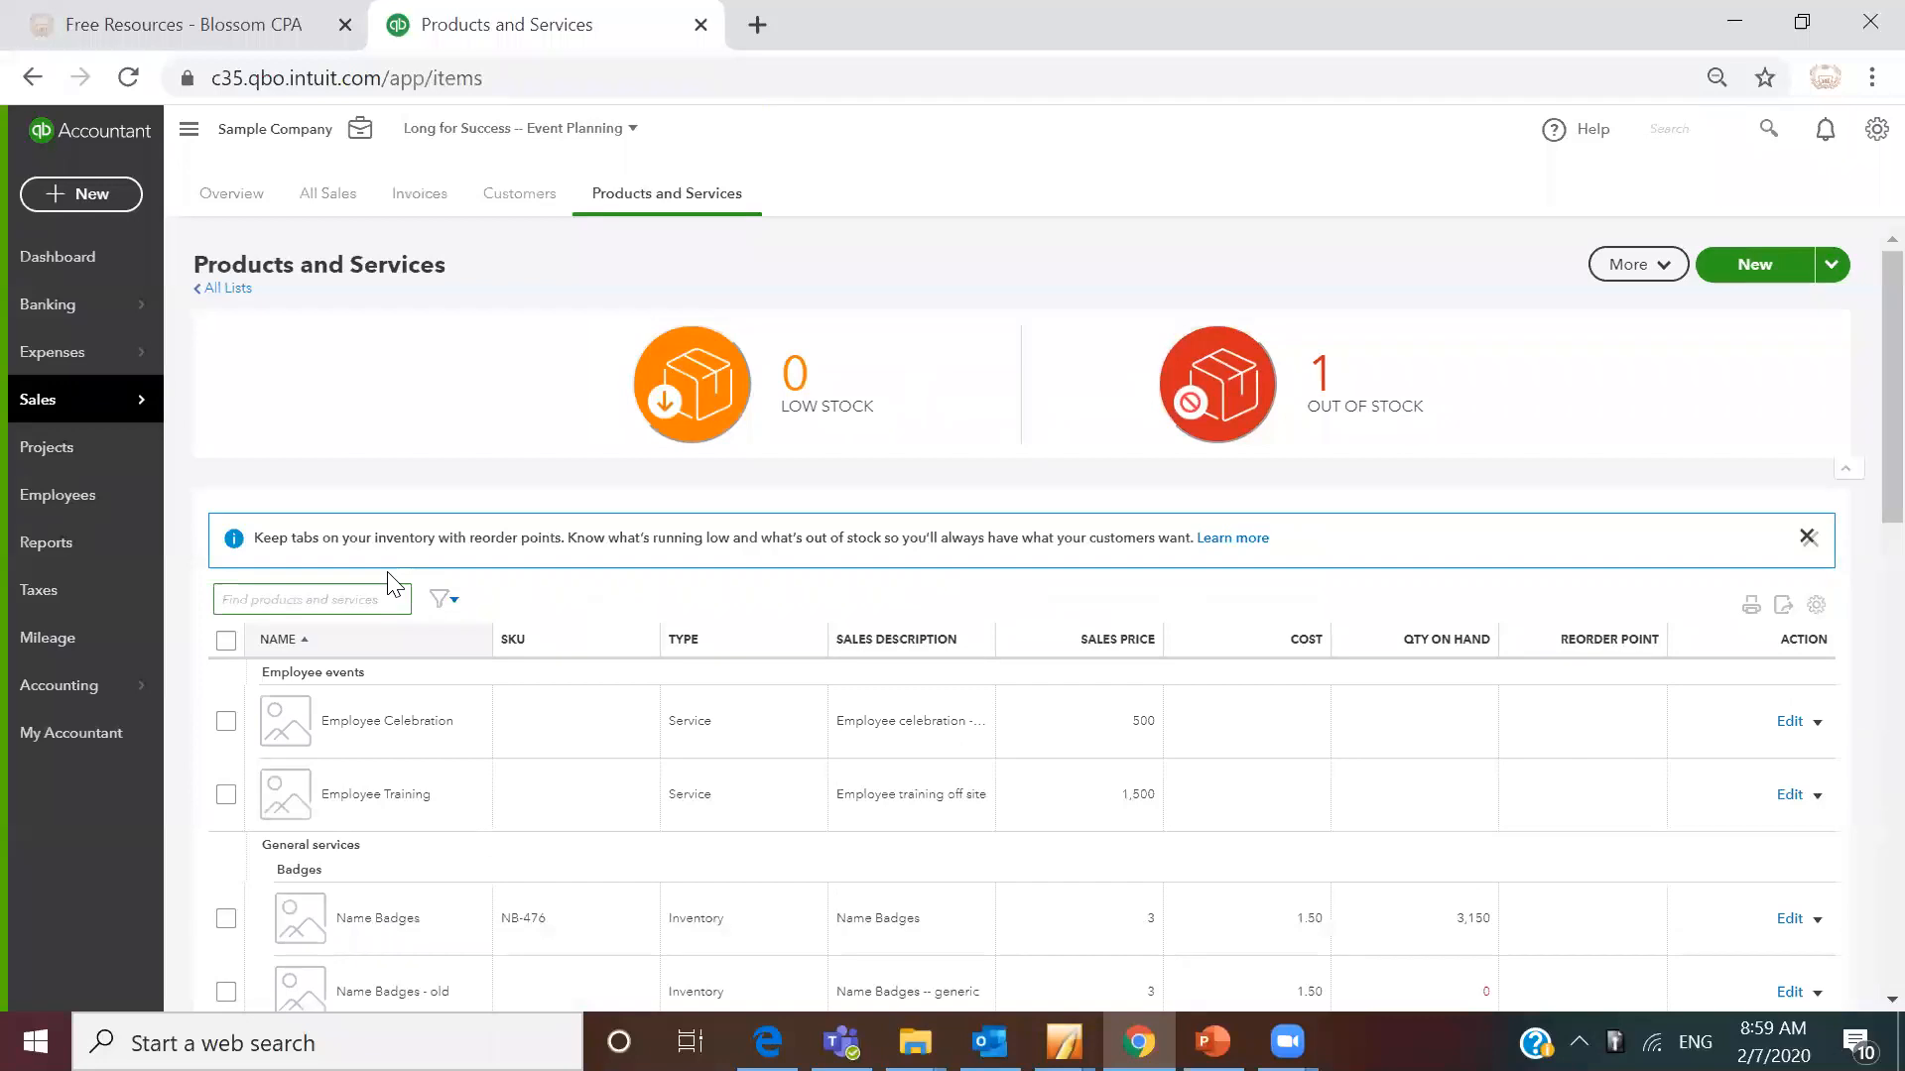
scroll(1863, 564, "down", 1)
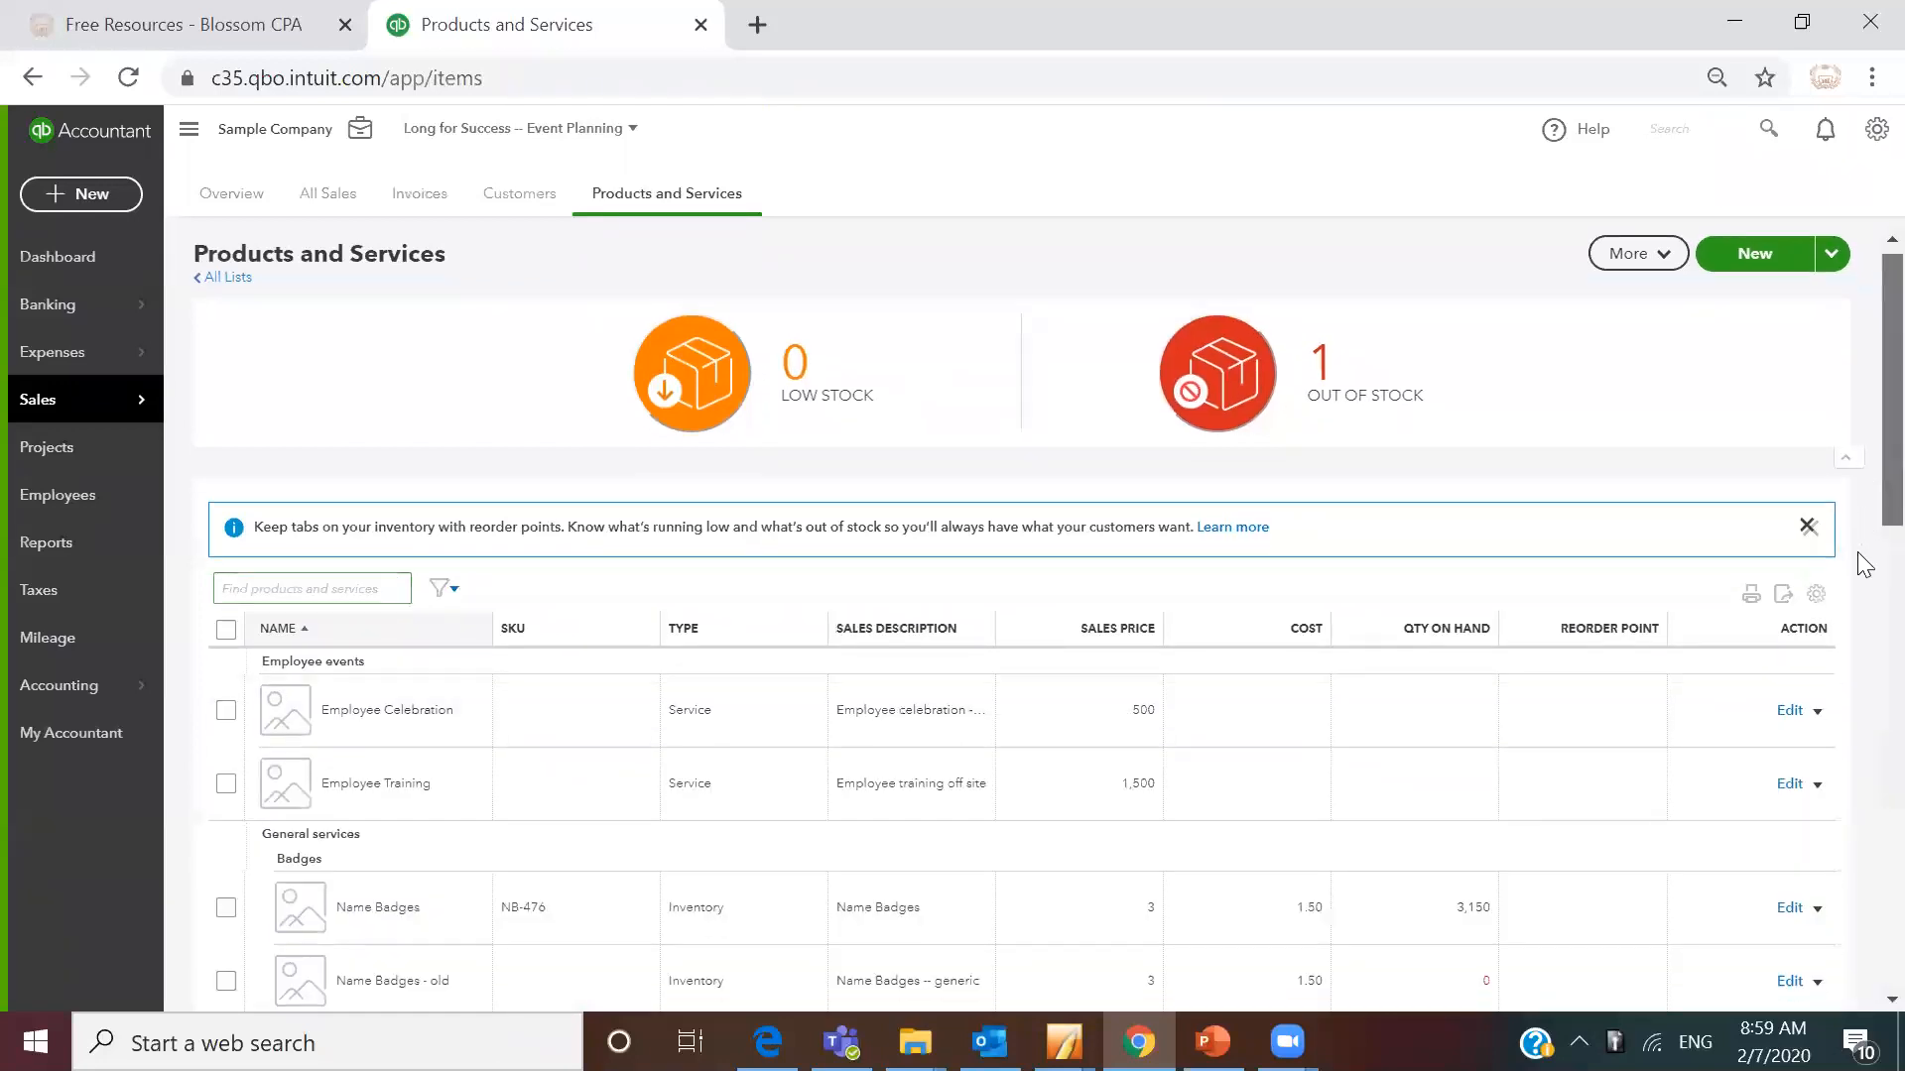
scroll(1857, 551, "down", 15)
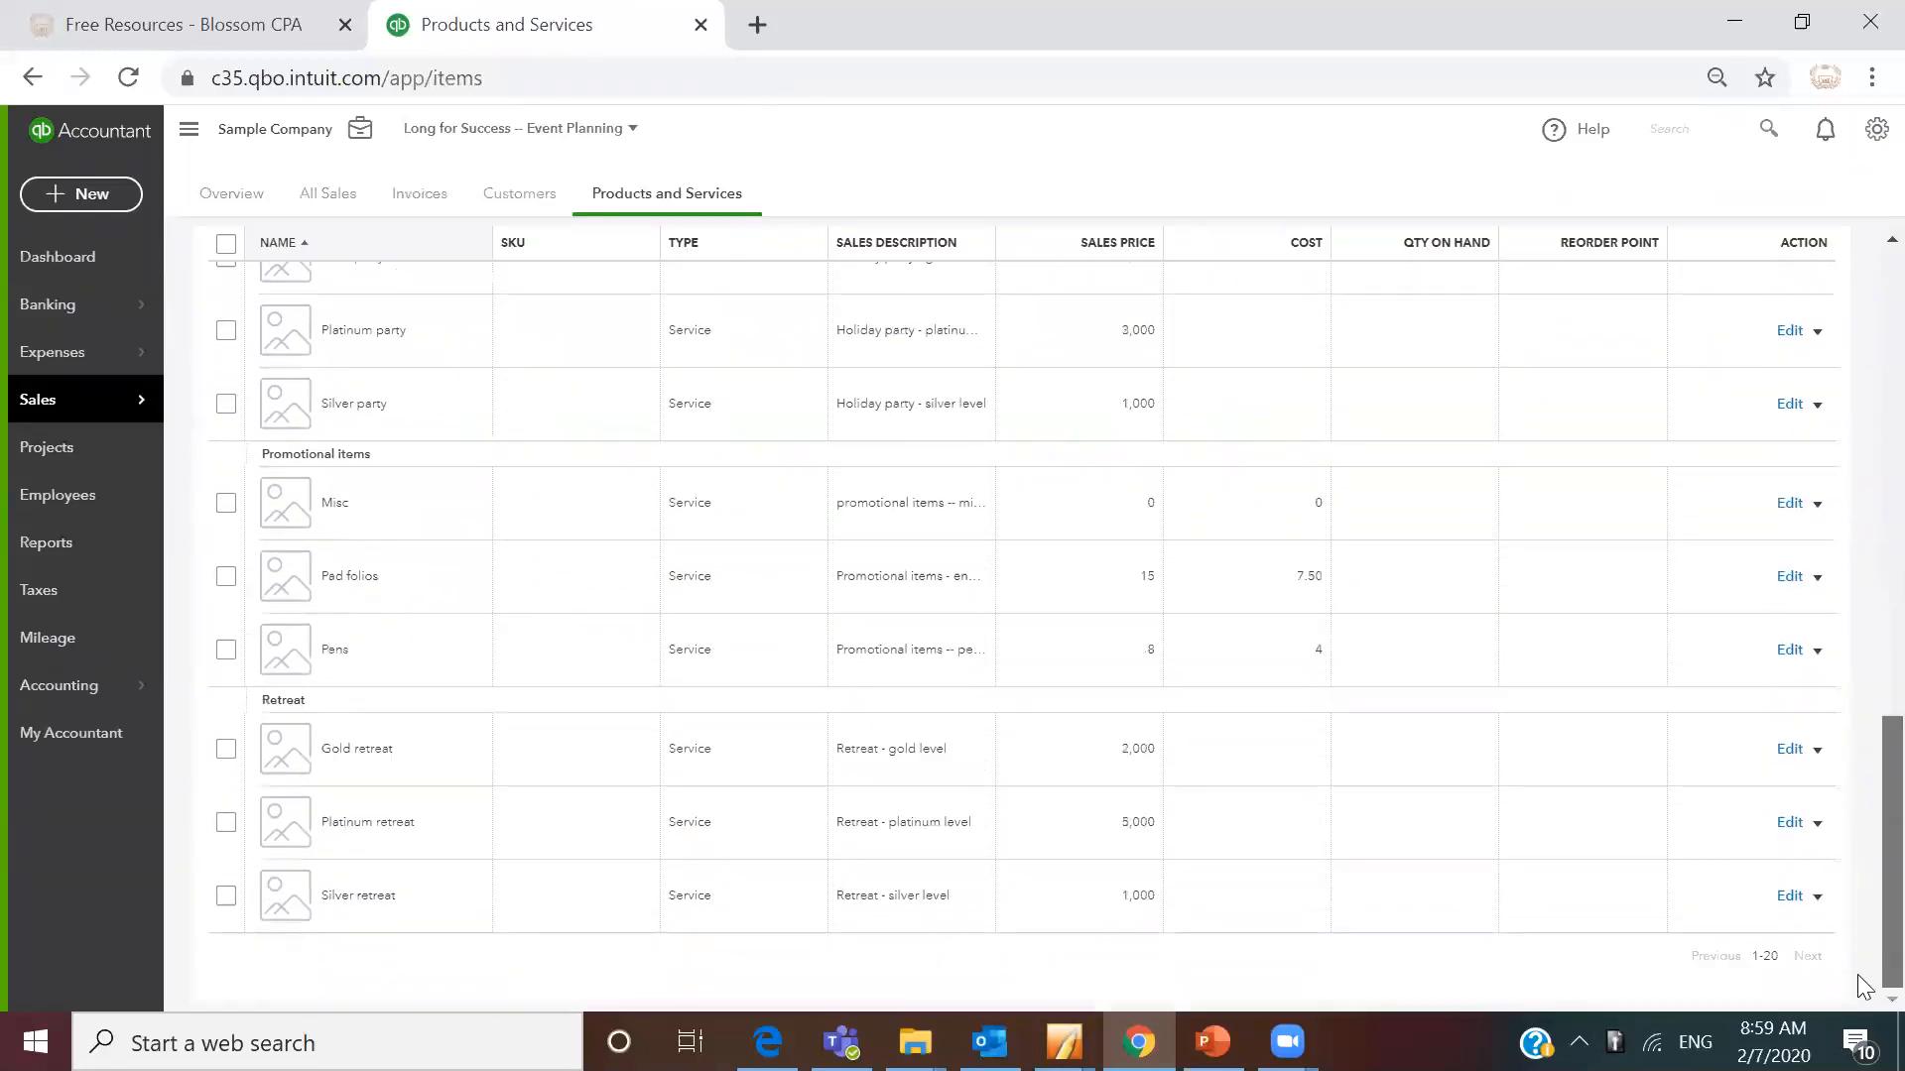
scroll(1860, 694, "up", 15)
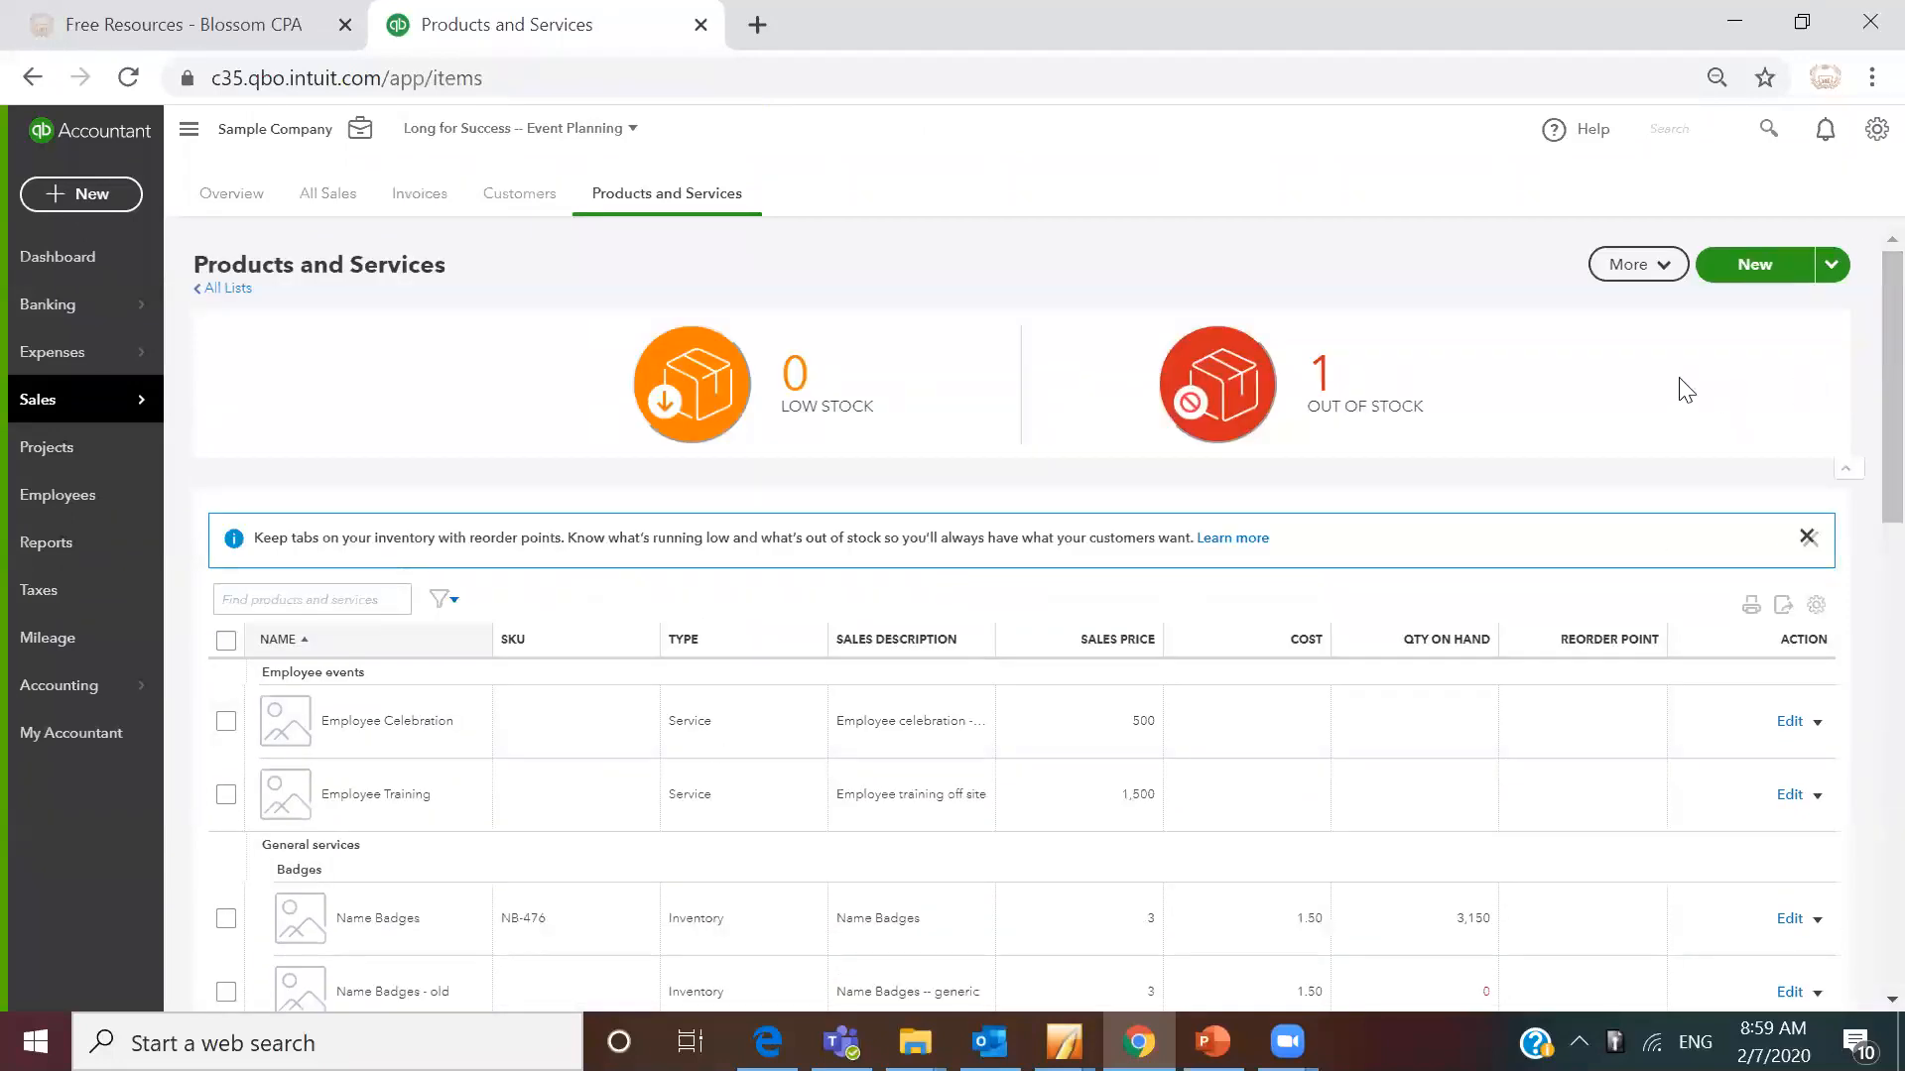
- Start a new product/service item of type Service named Deposits From Clients
left_click(1728, 264)
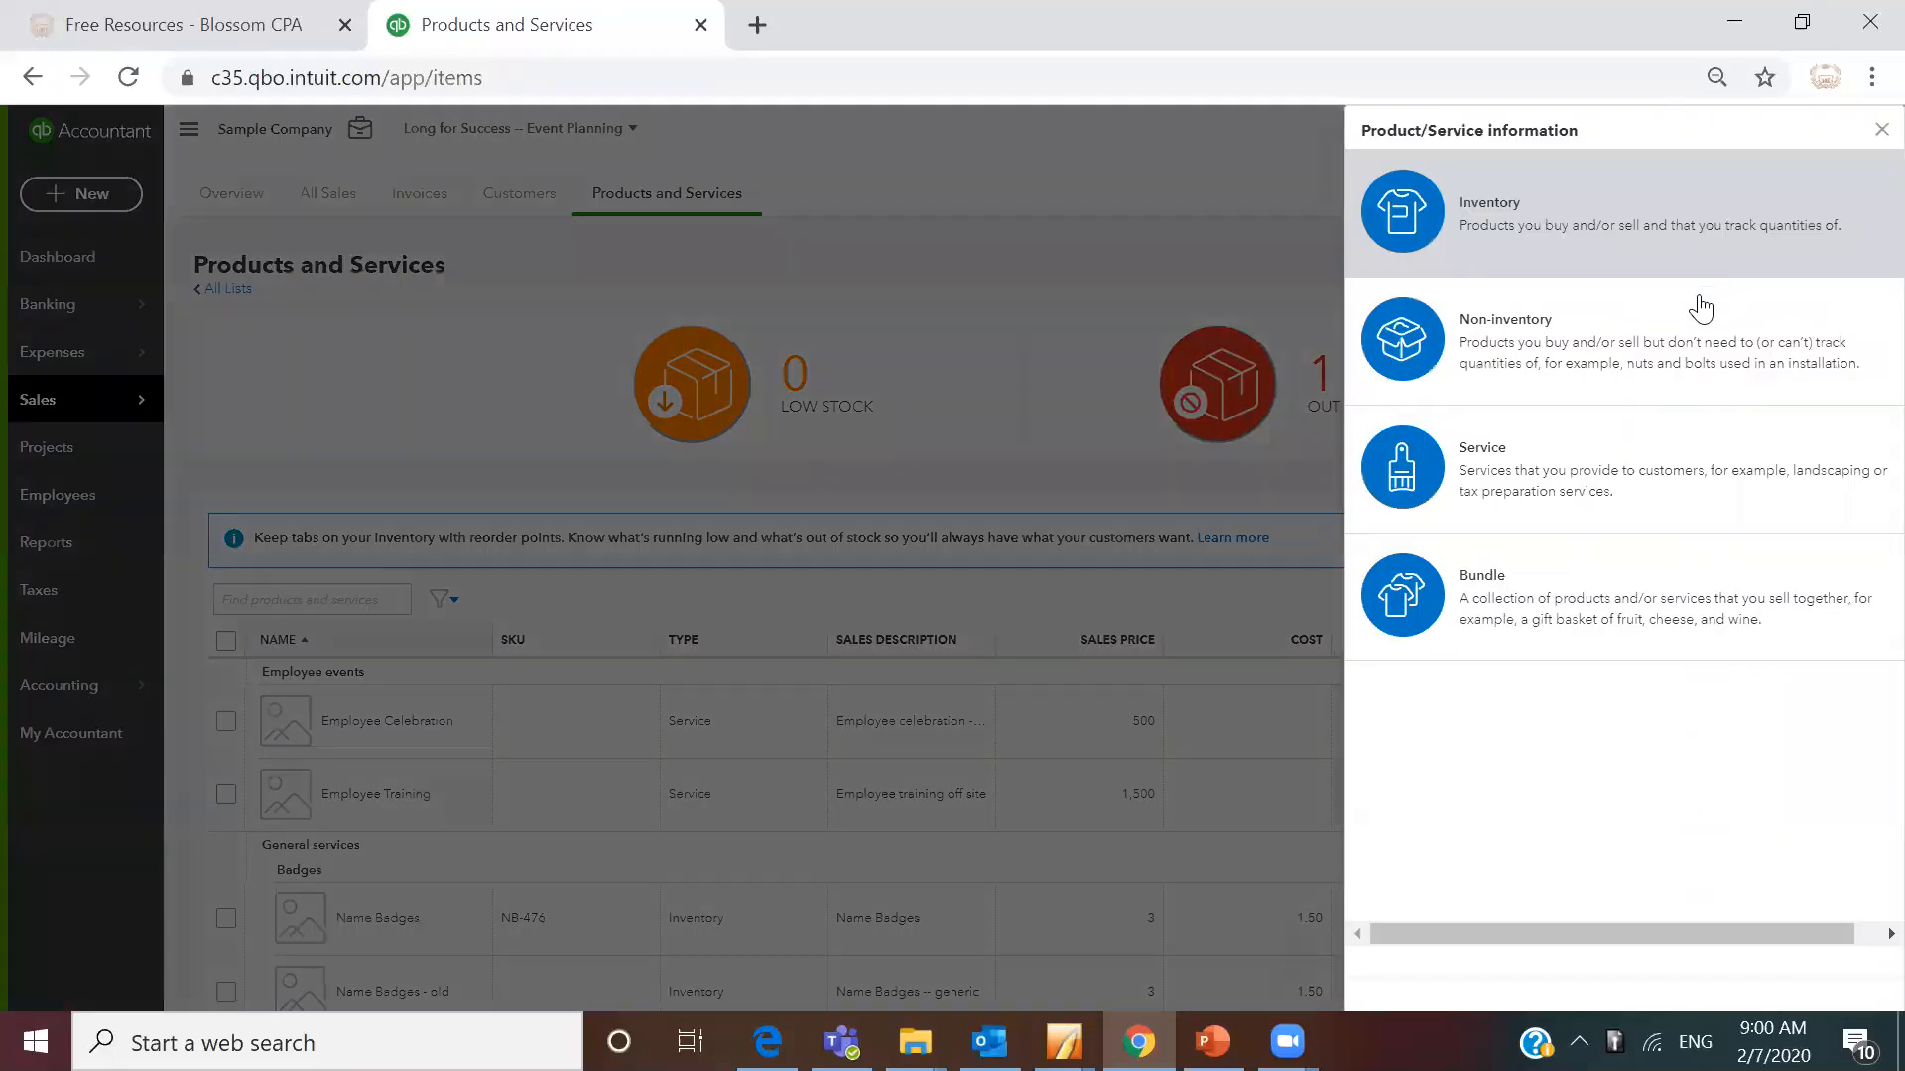
left_click(1503, 462)
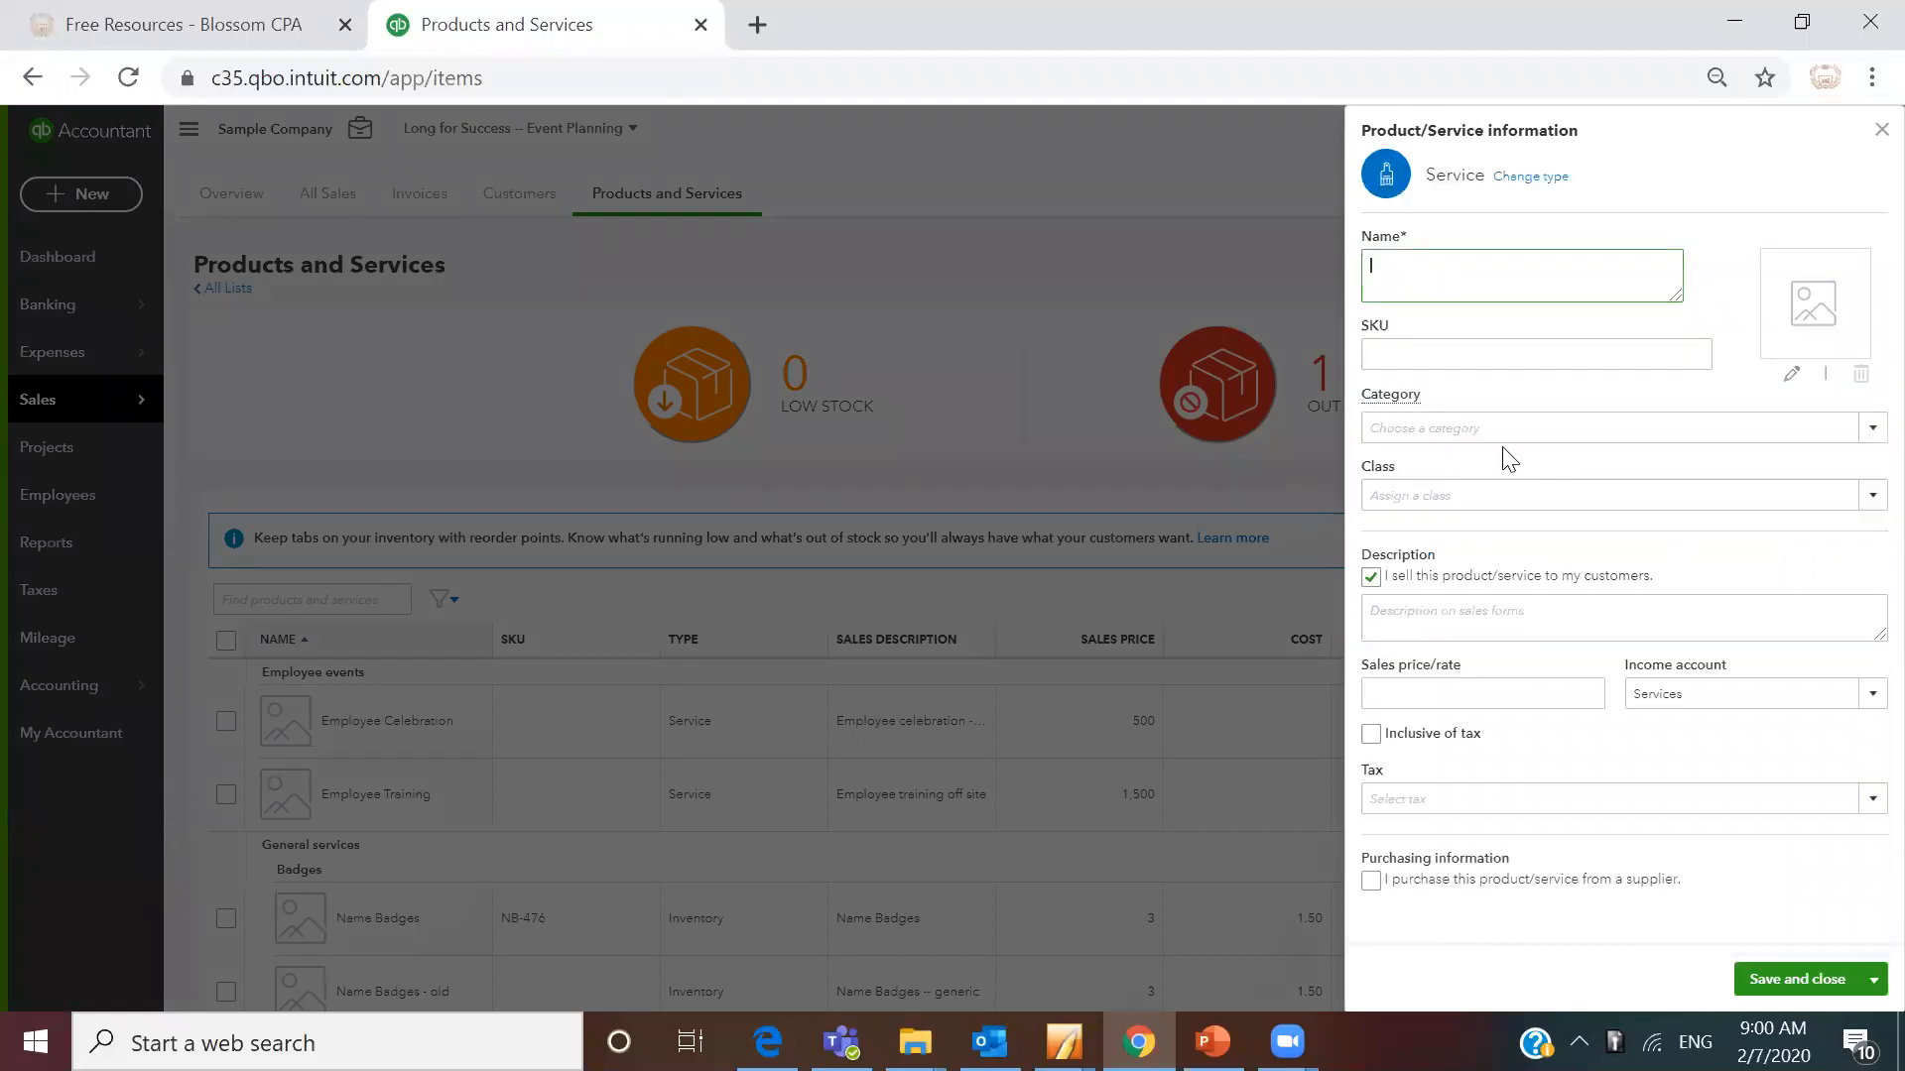
type("Depos")
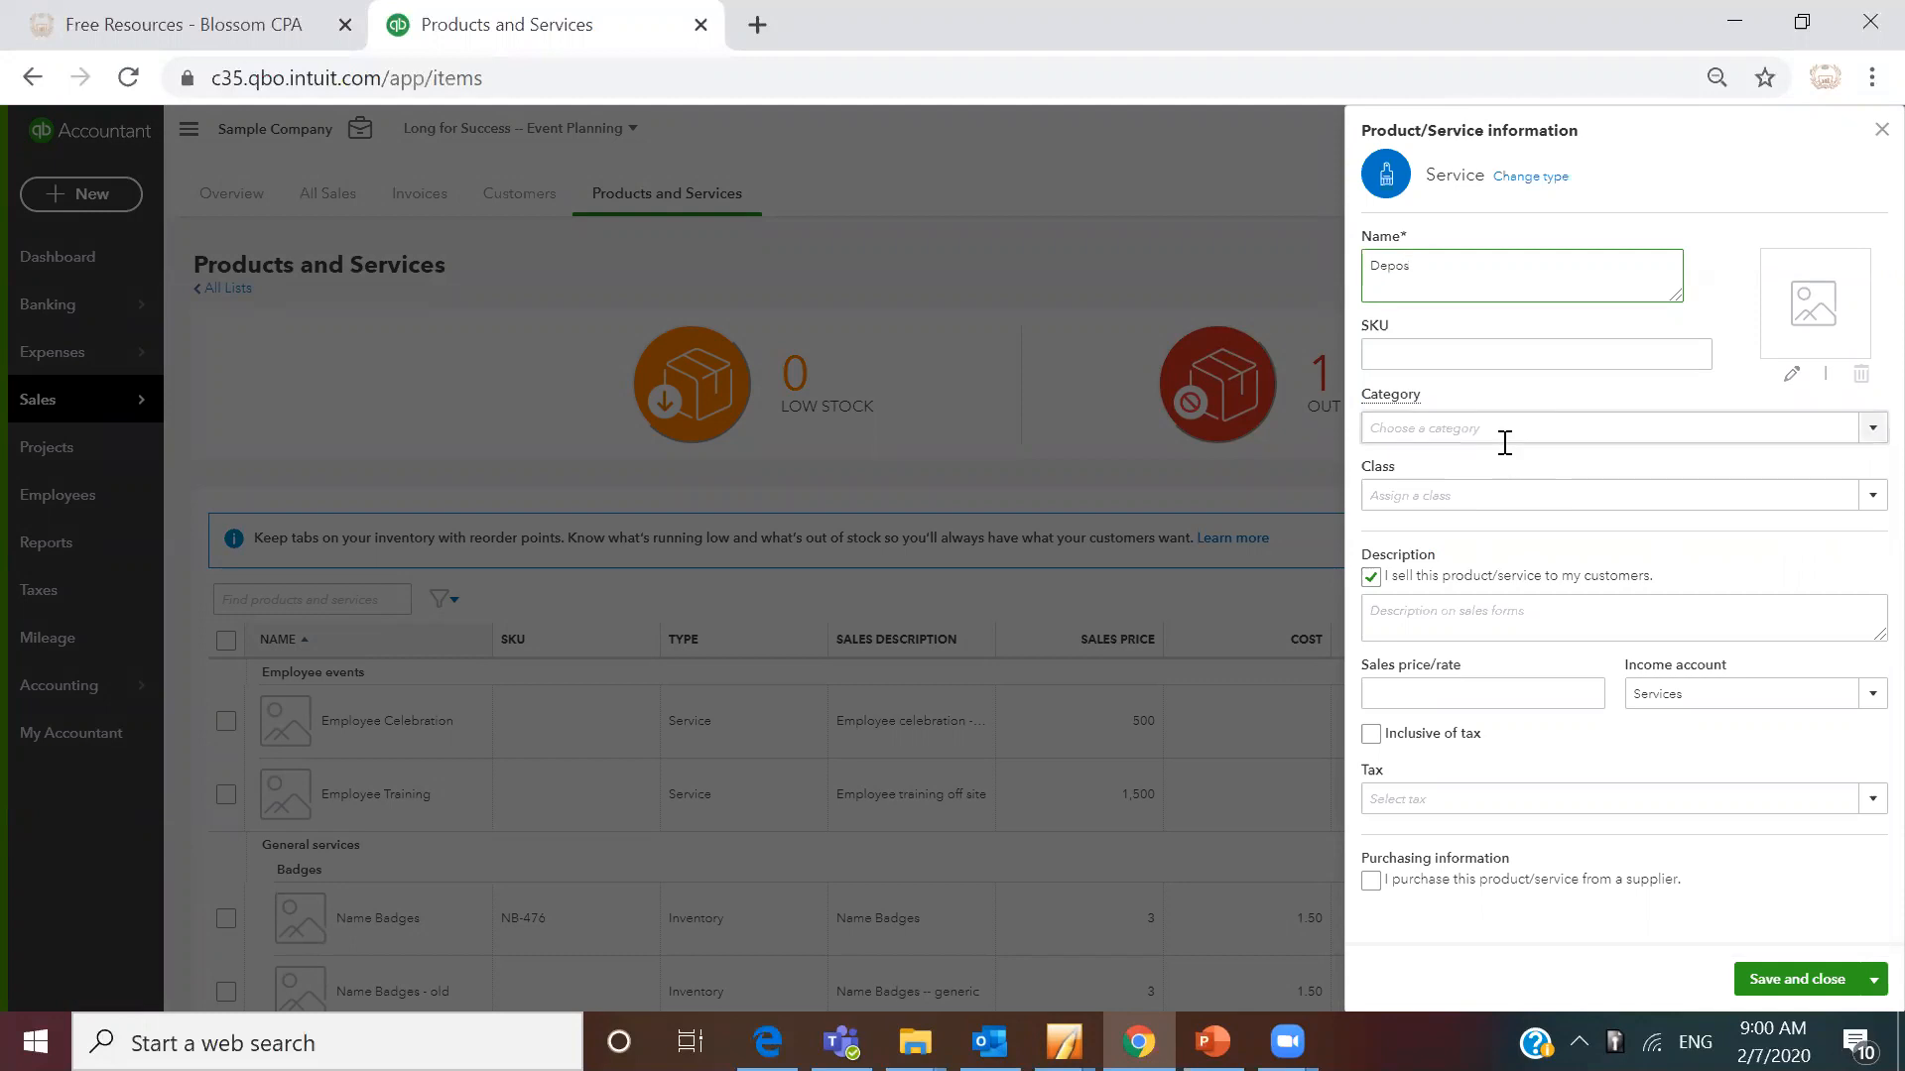
type("its From Clients")
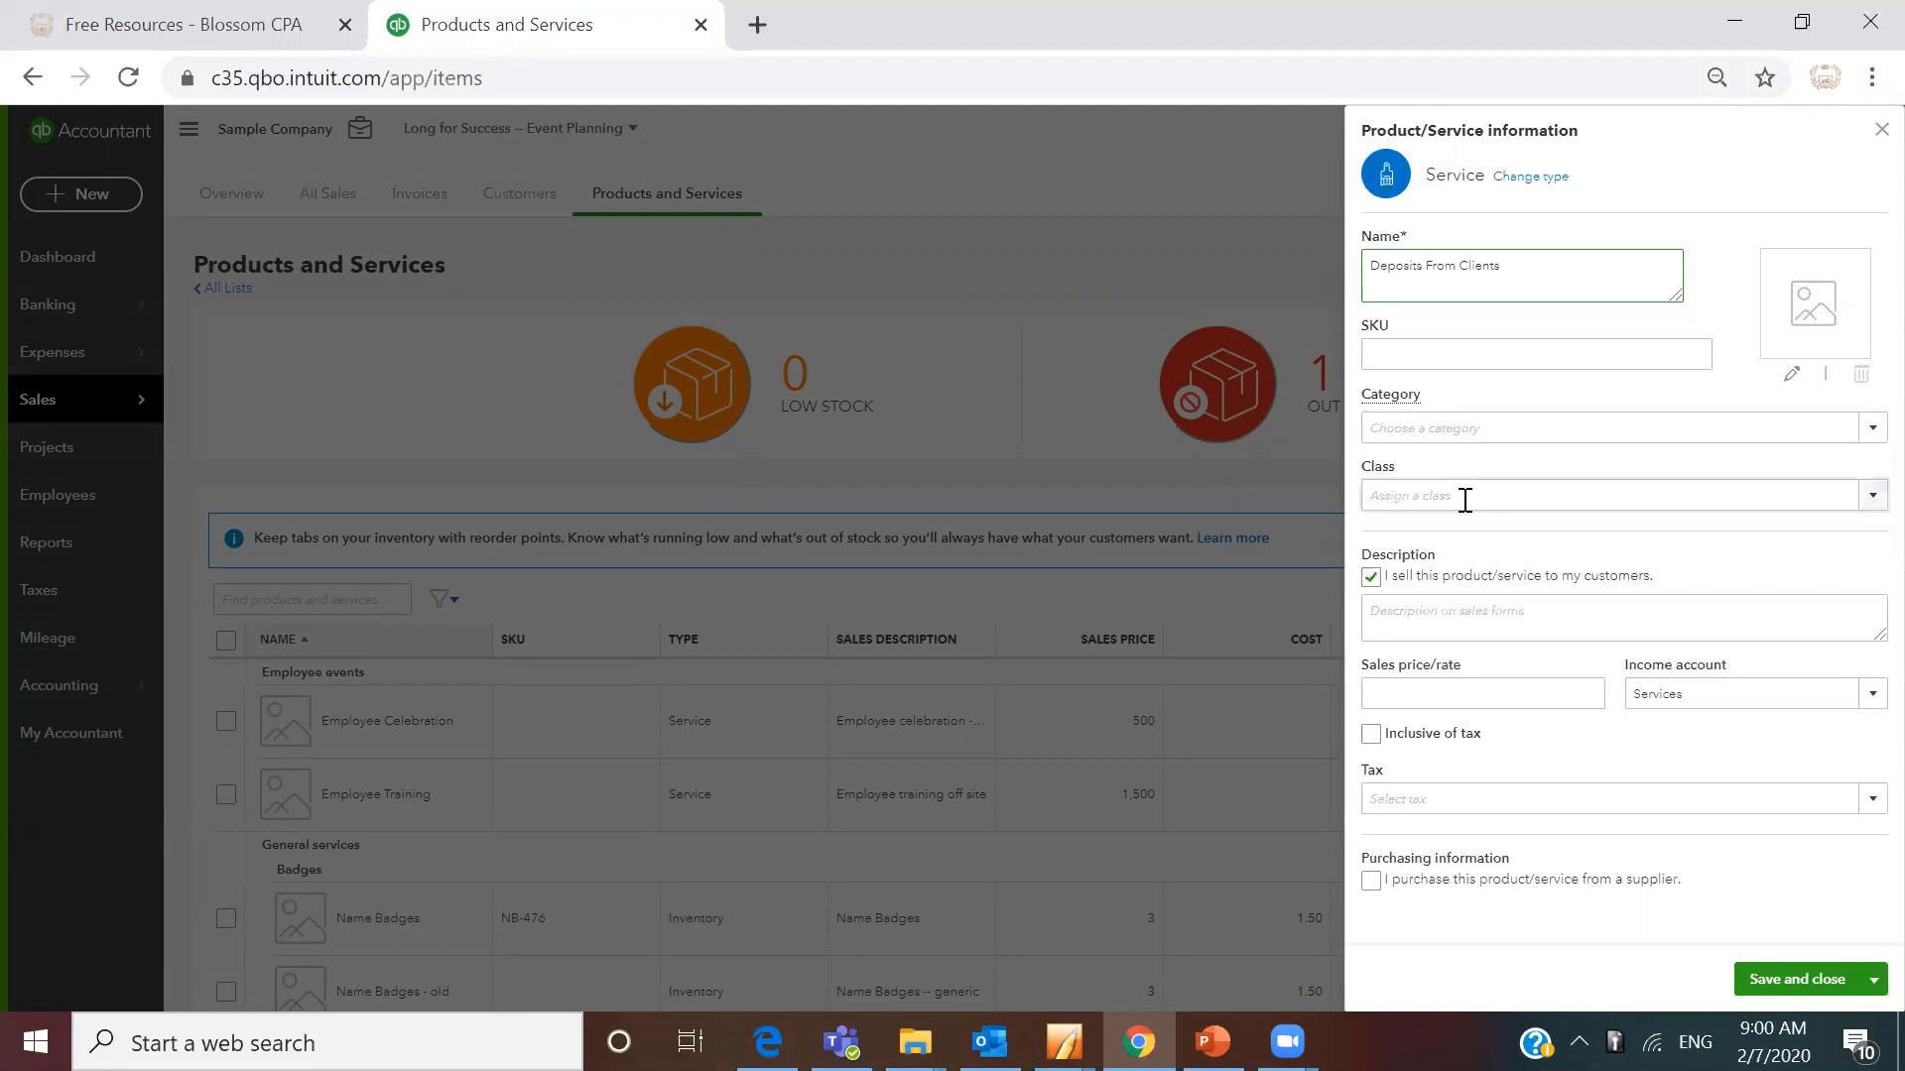
- Assign the Deposits From Clients liability account as the service's income account and save the item
left_click(1699, 692)
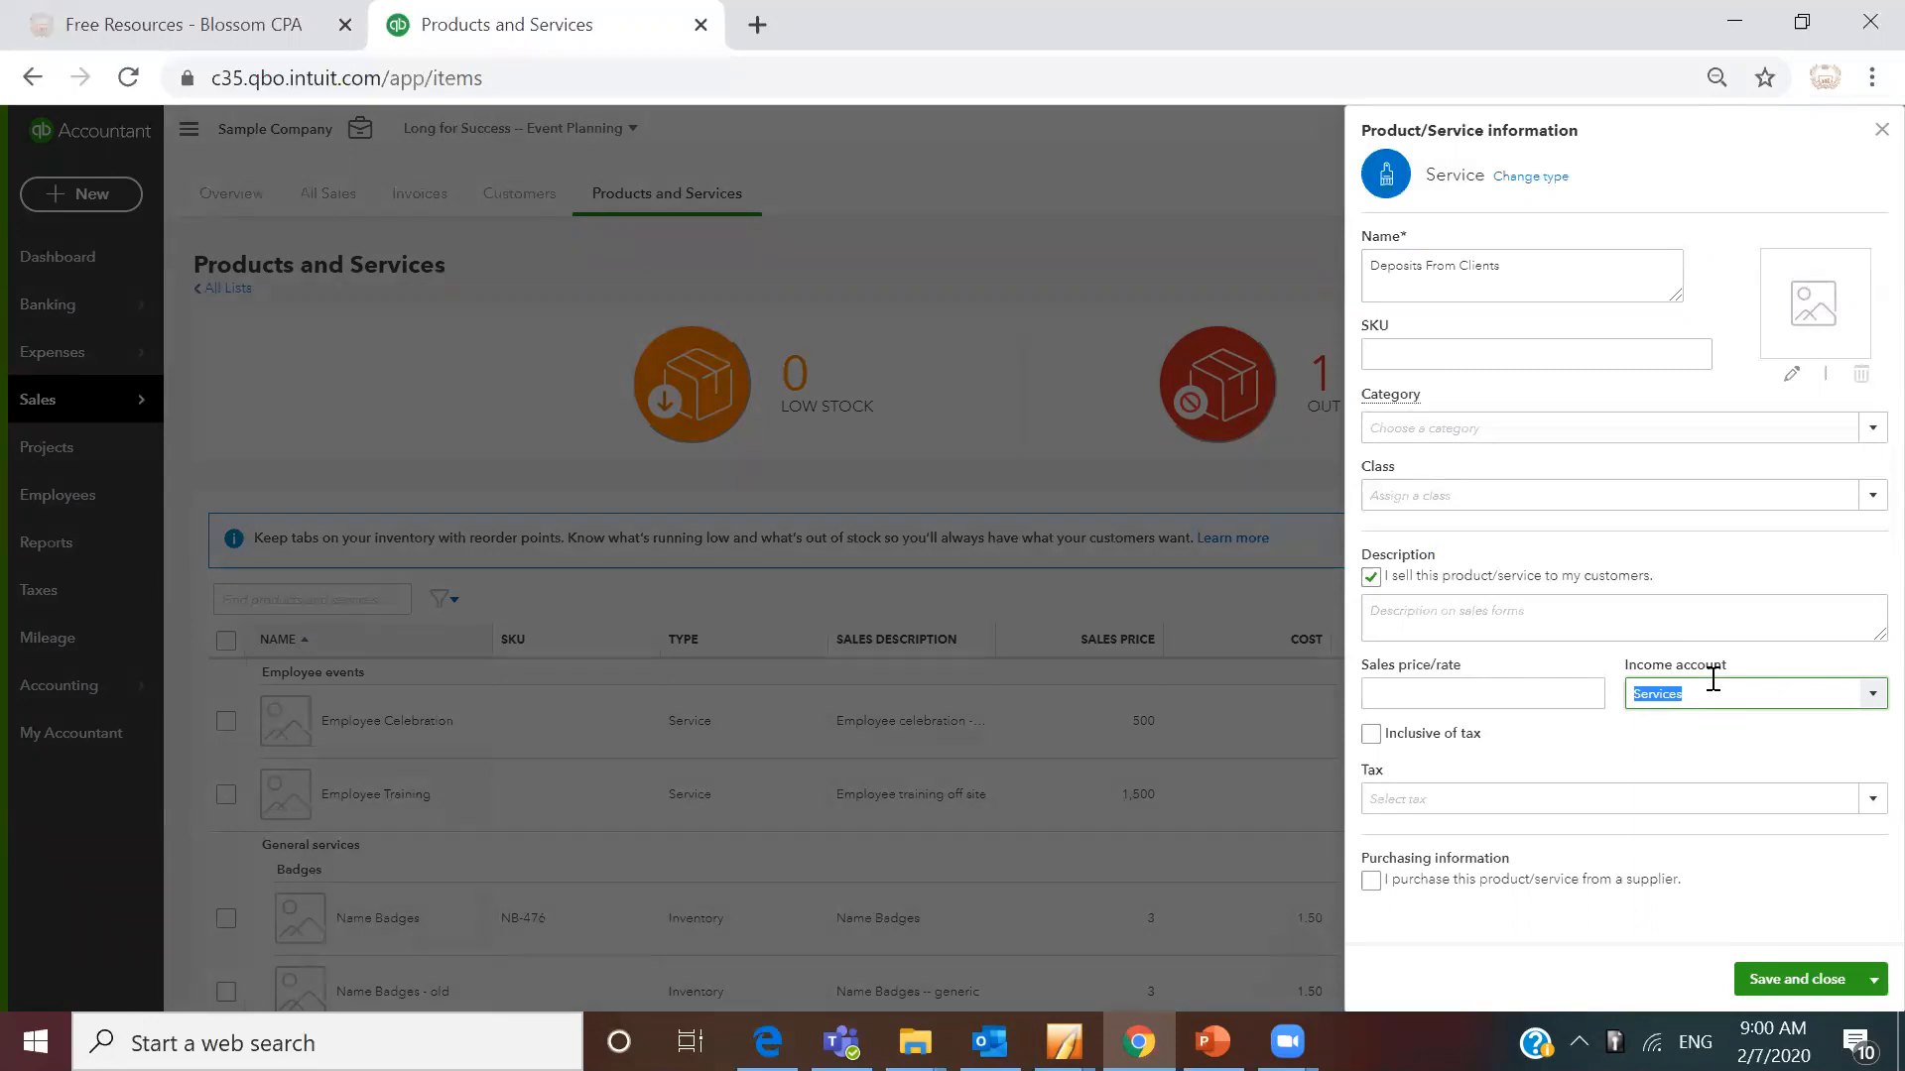
type("Deposits From Client")
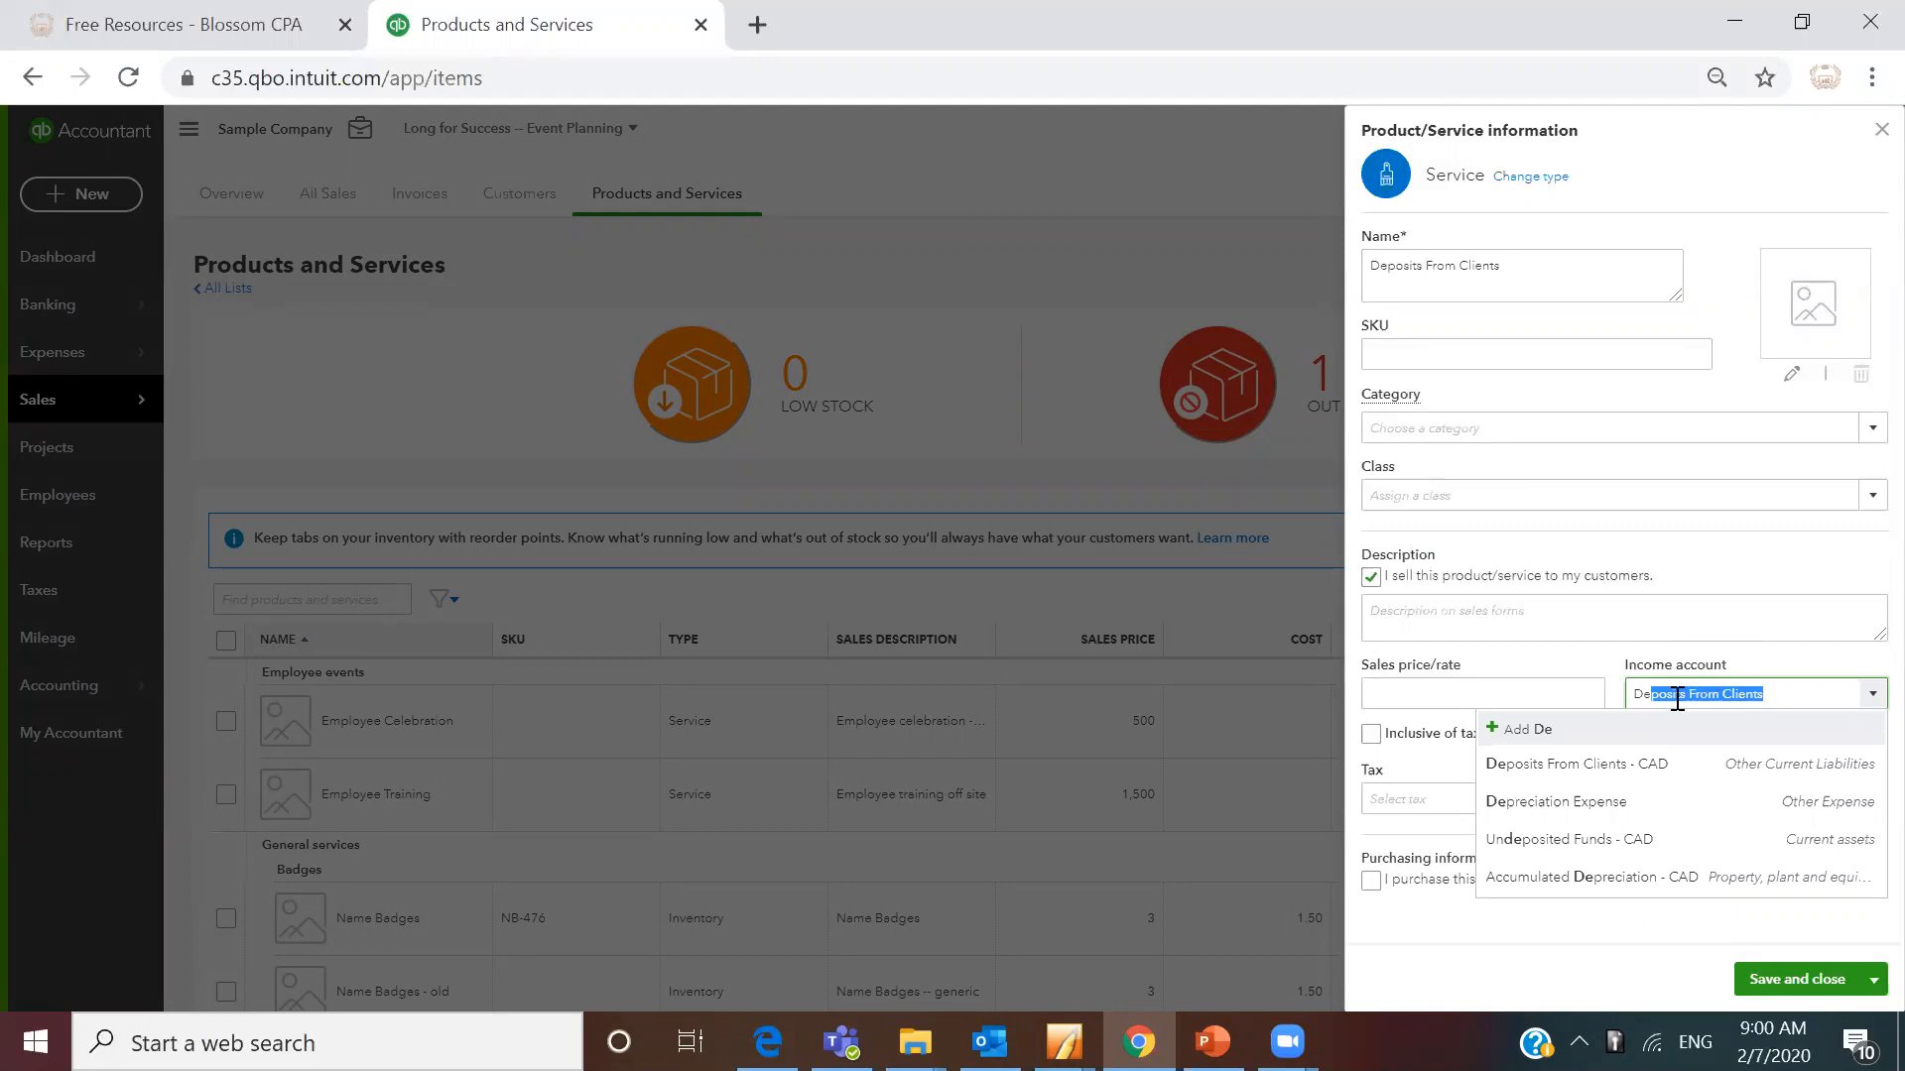
left_click(1619, 773)
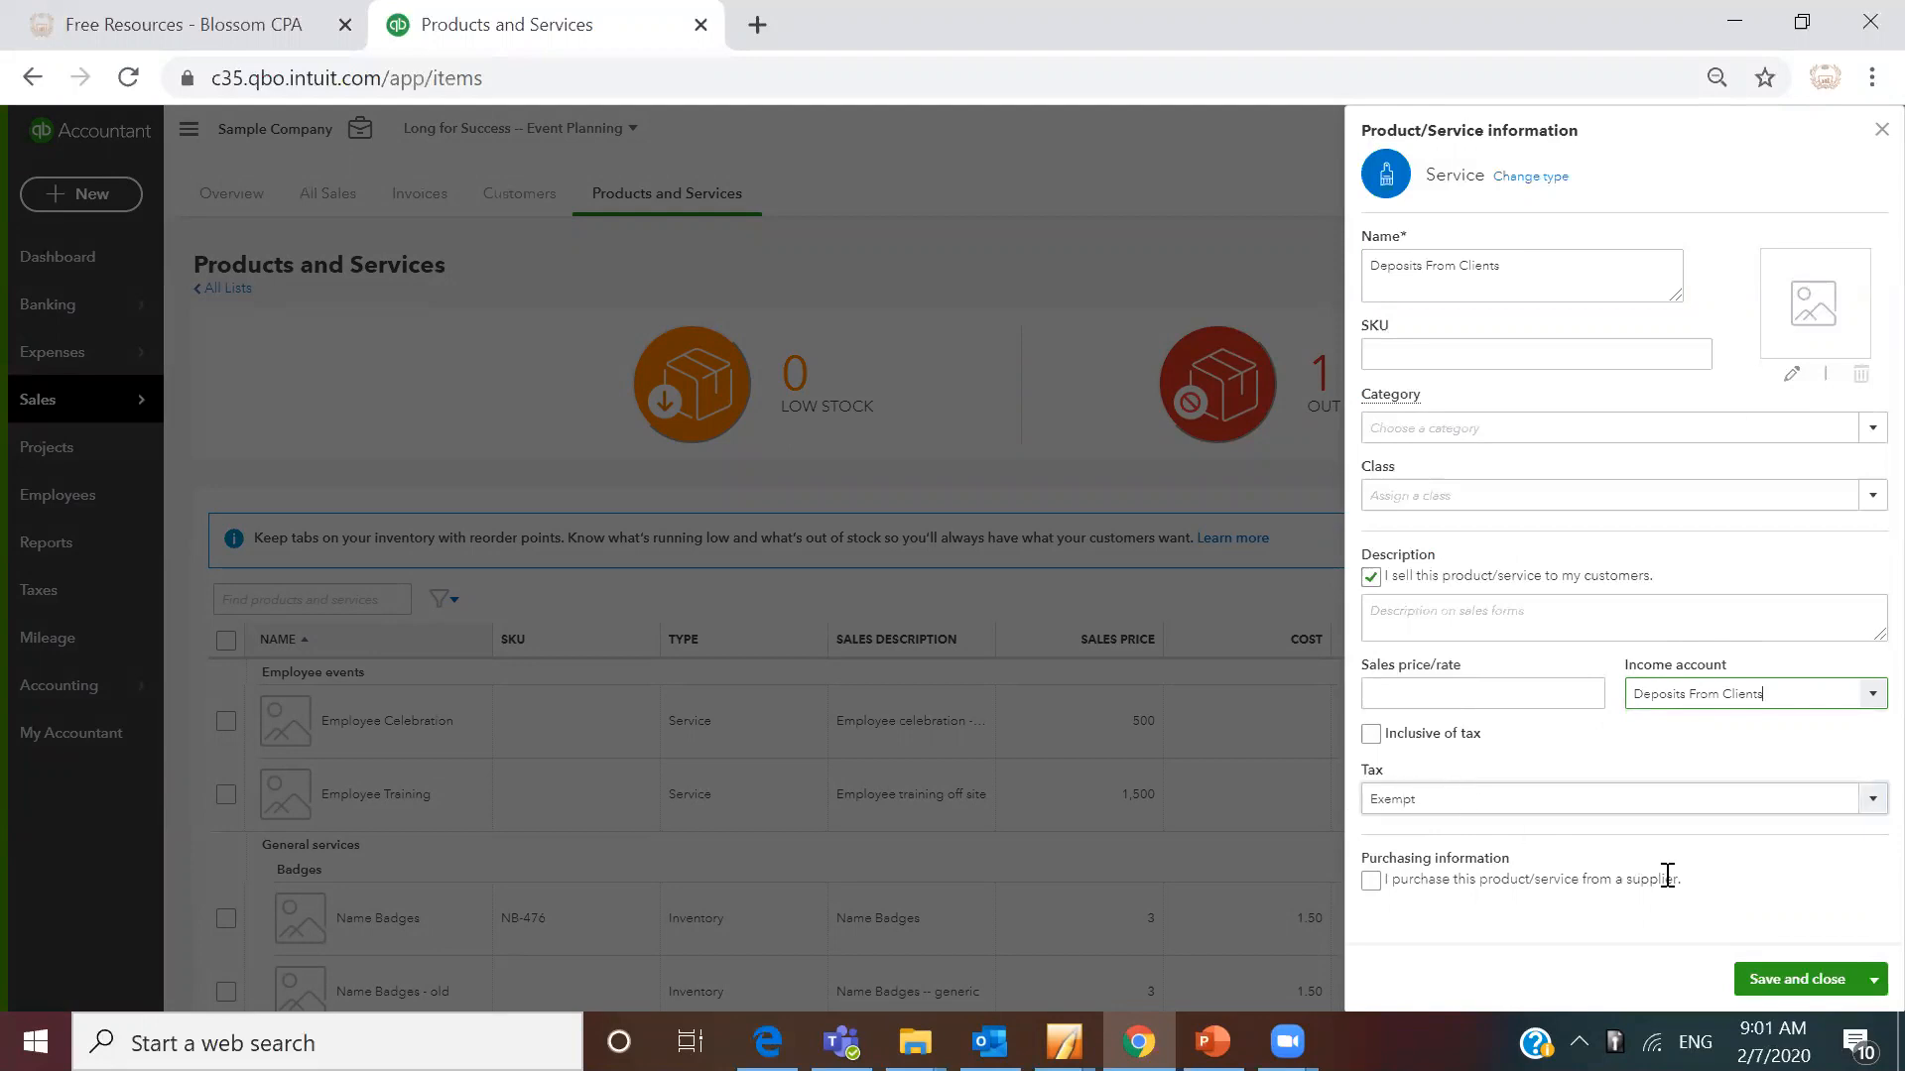
left_click(1797, 980)
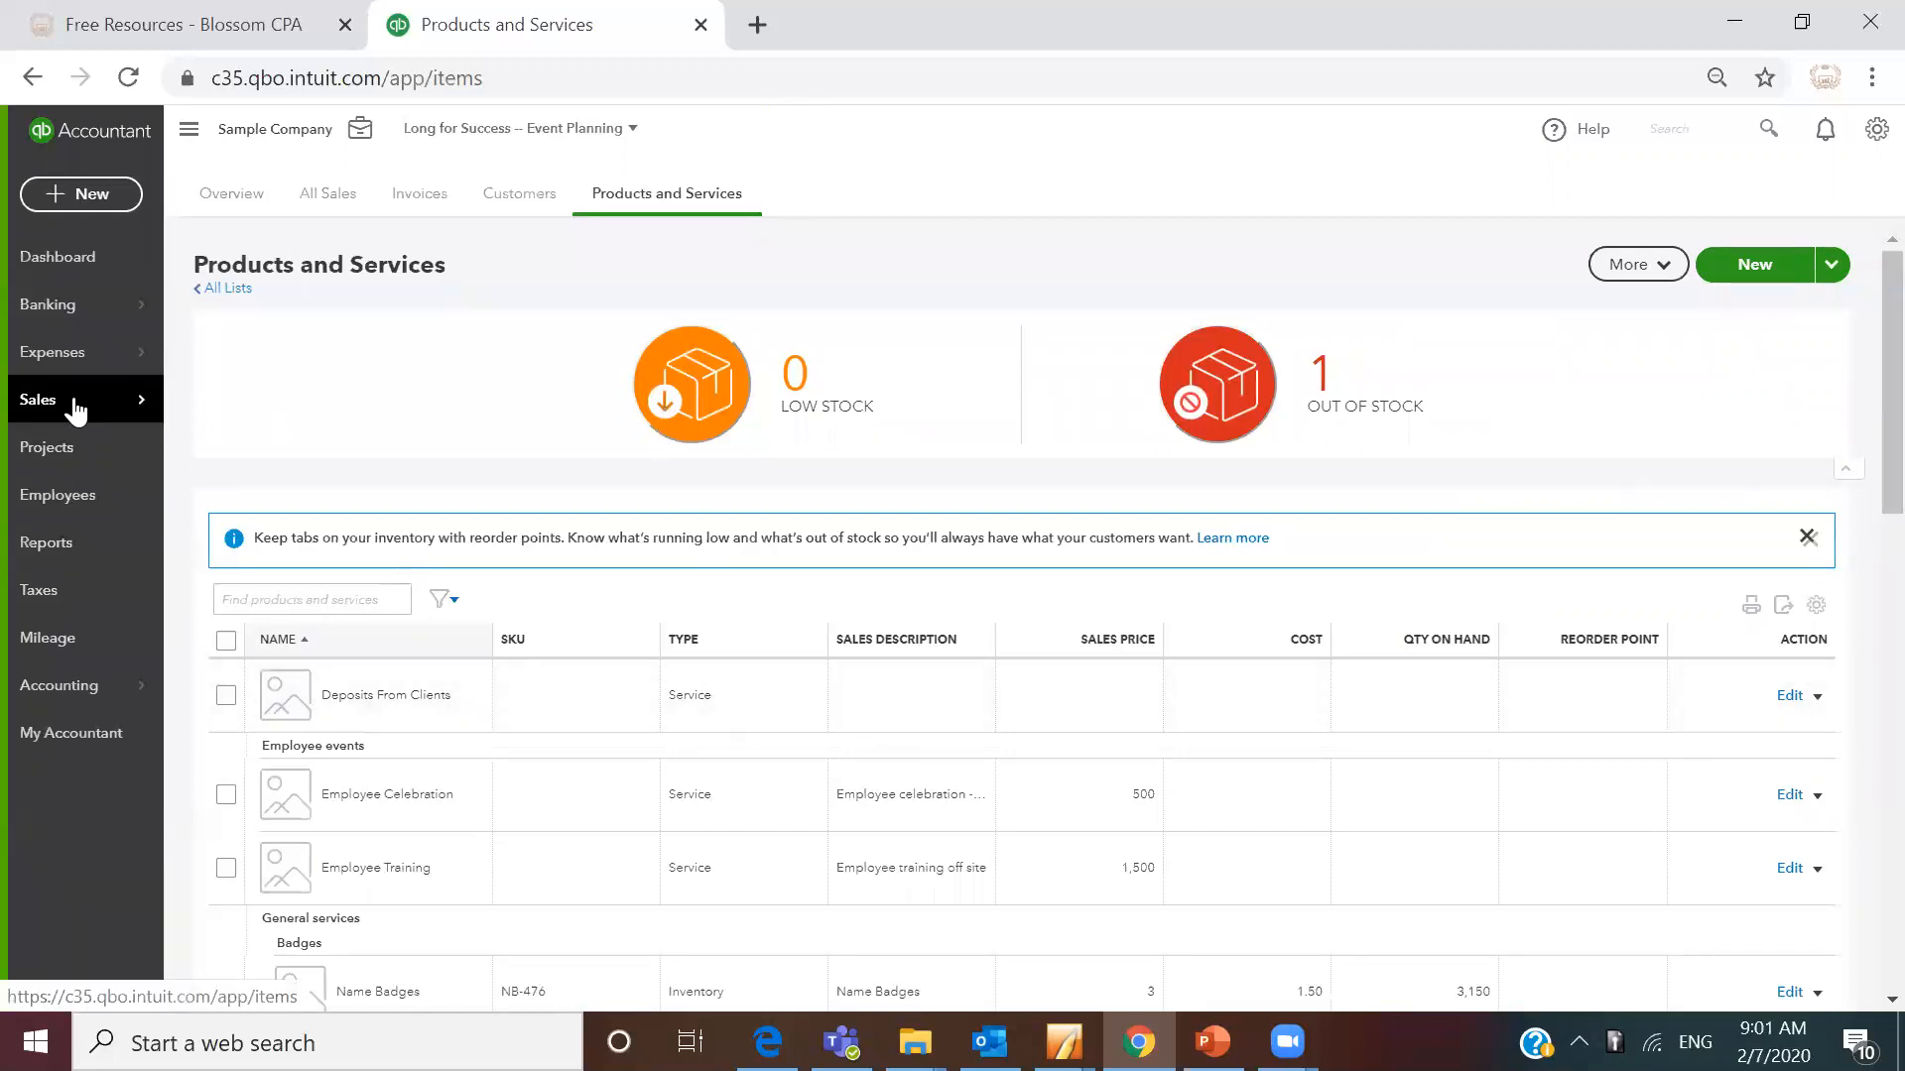
- Create a new invoice for the CAD customer listed directly after Abercrombie International Group
left_click(401, 199)
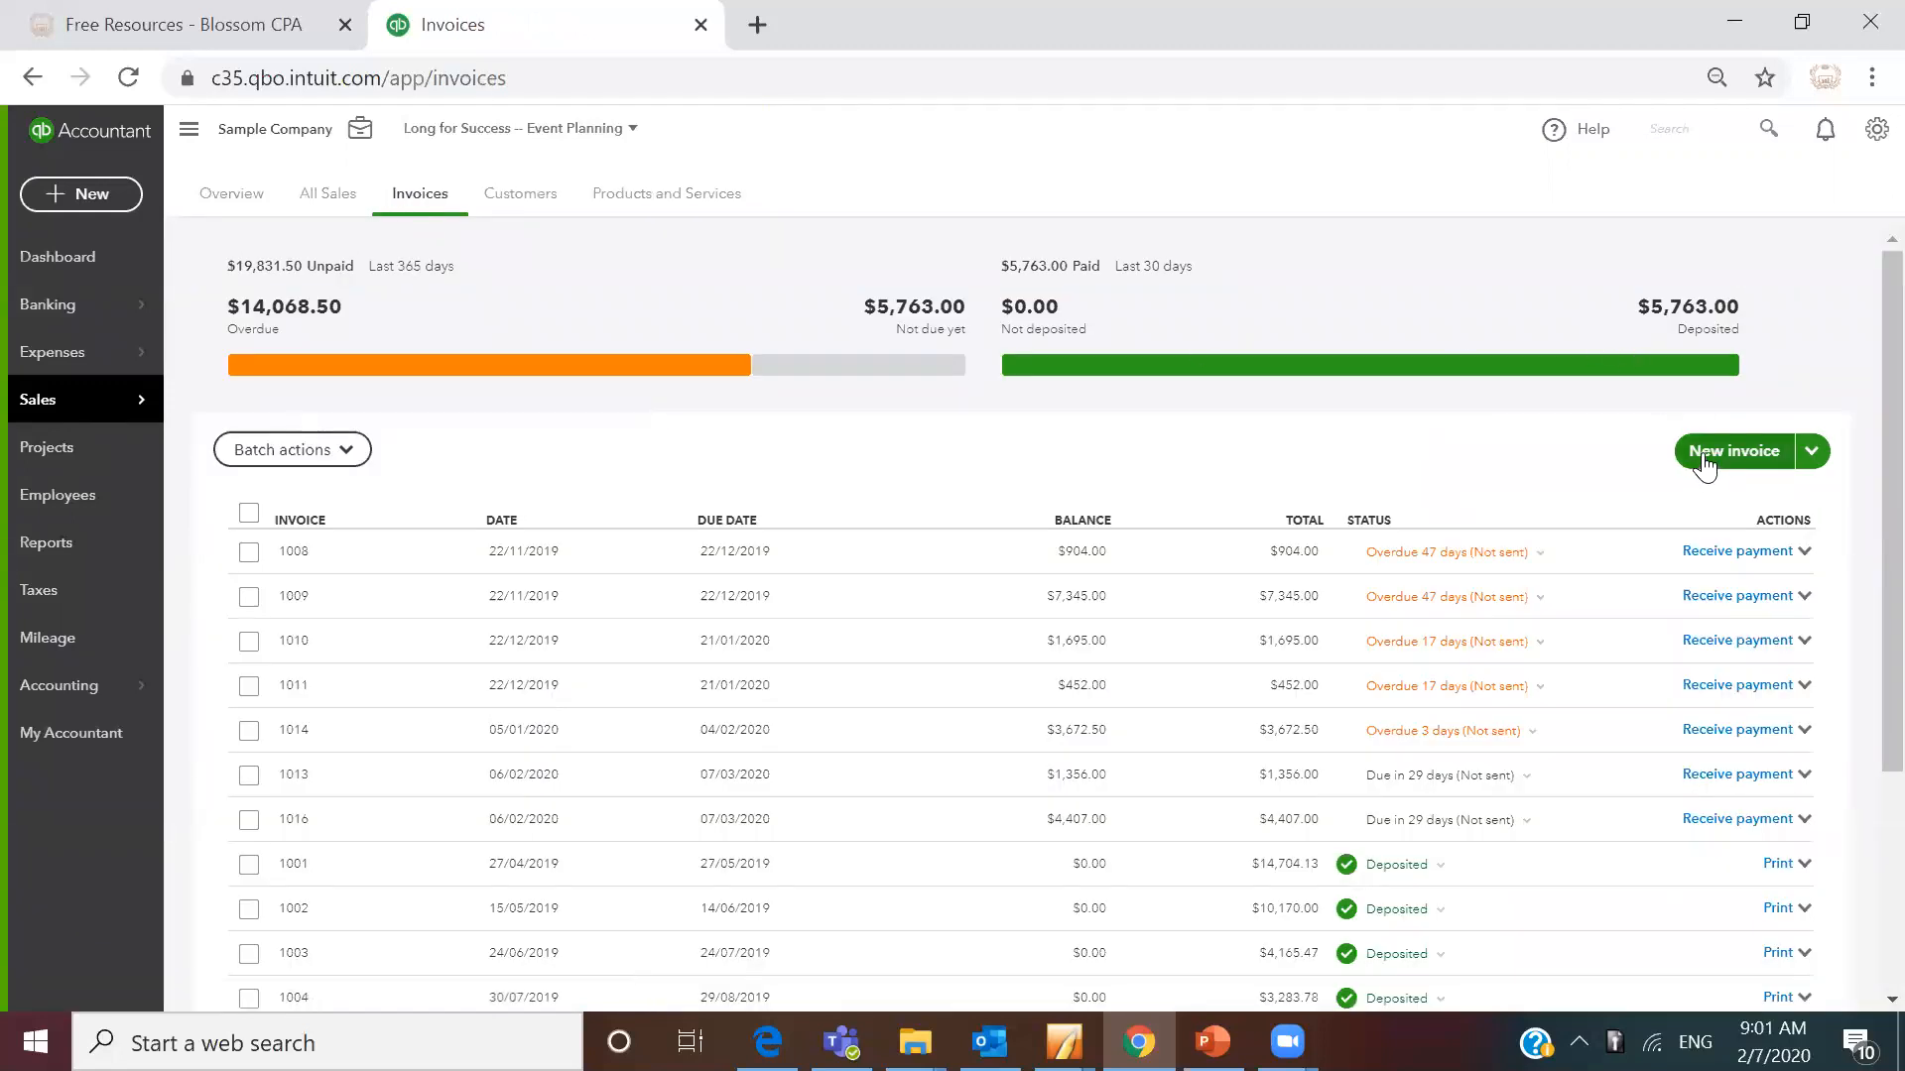
left_click(1705, 463)
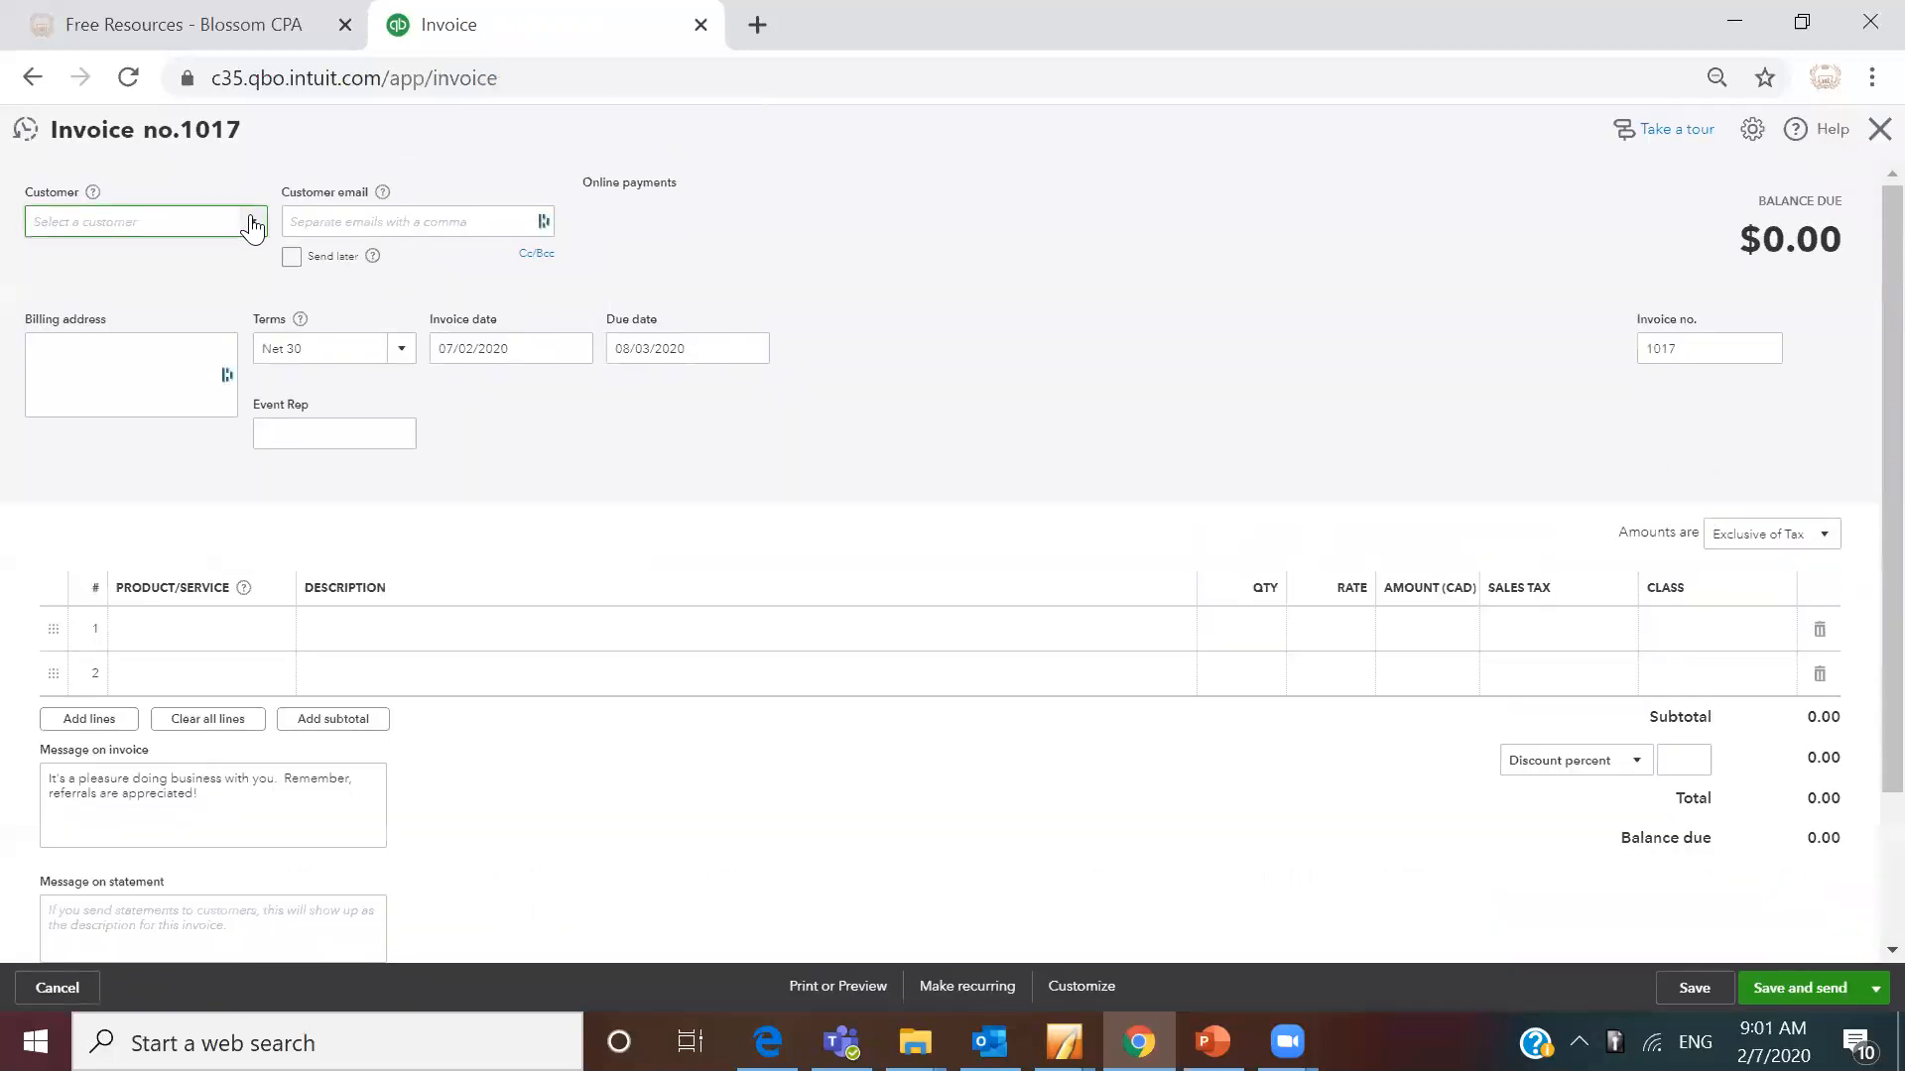
left_click(253, 226)
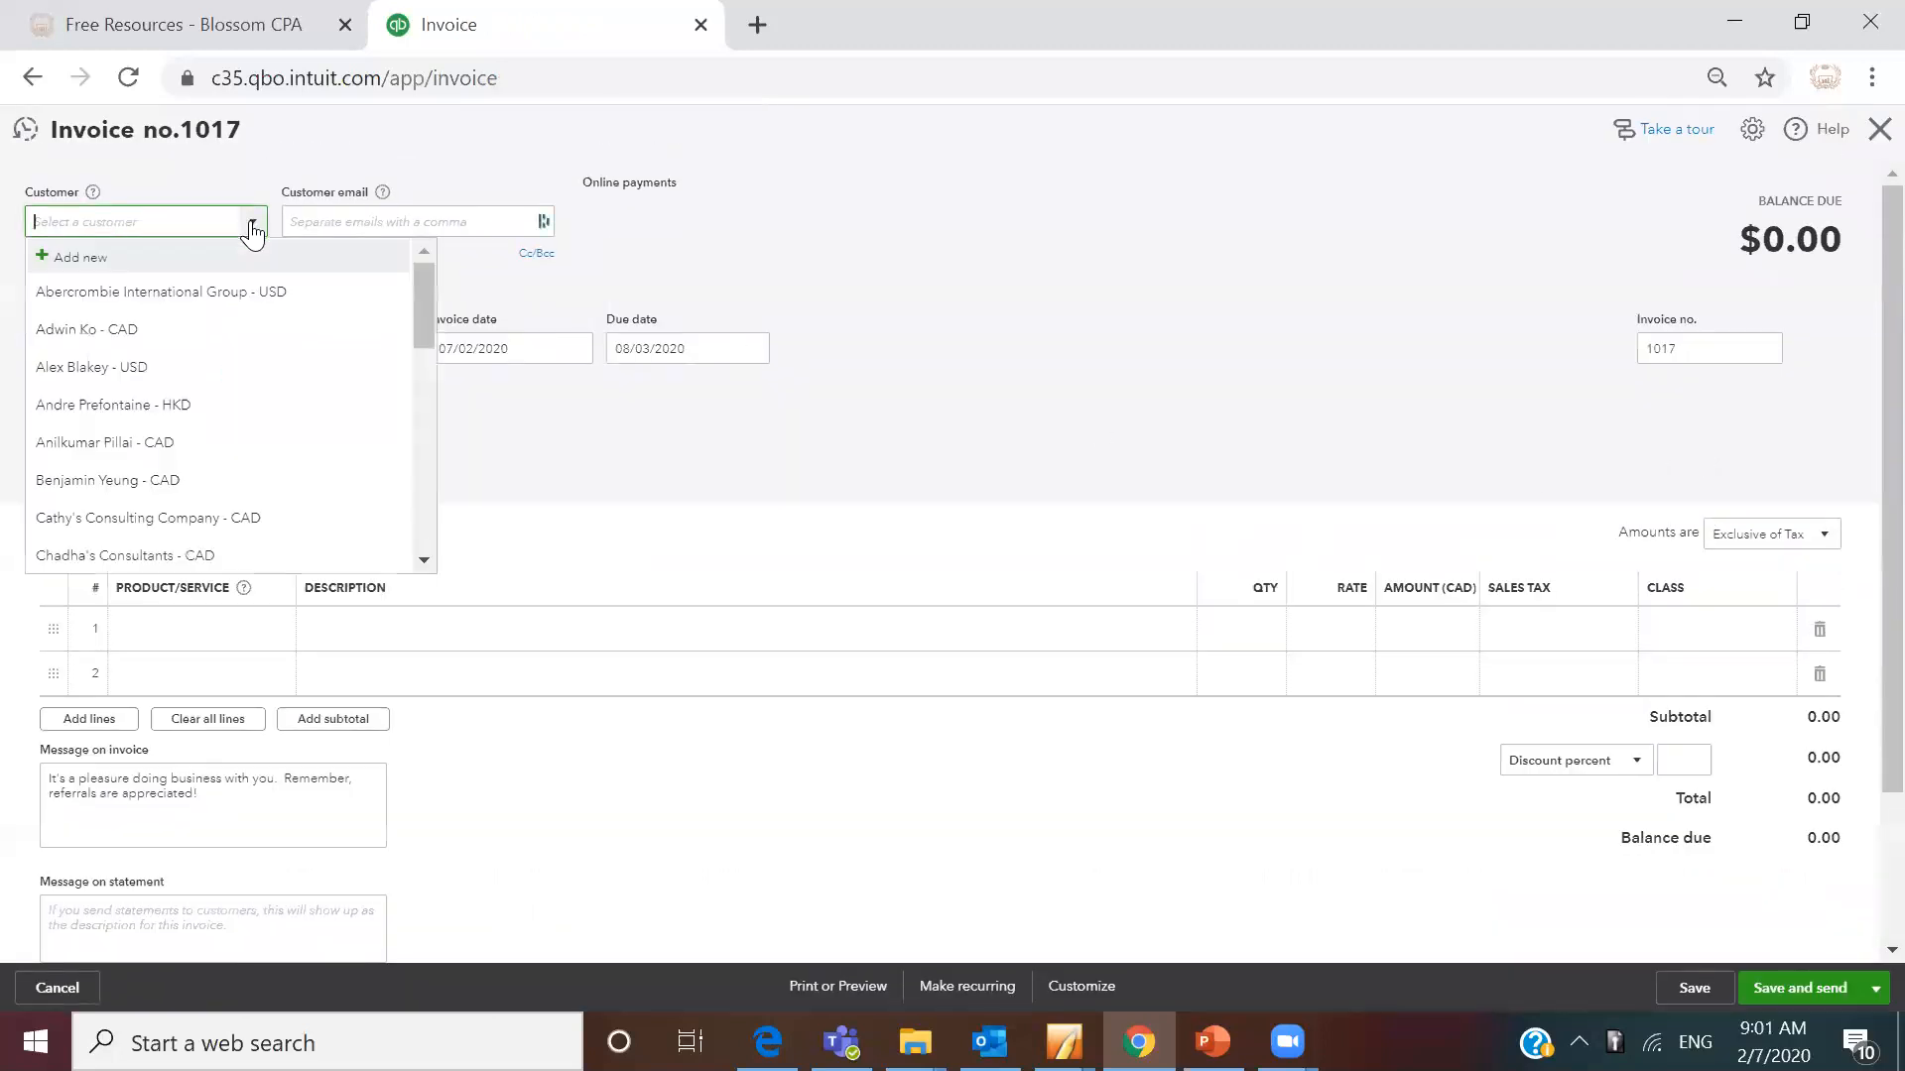
left_click(149, 339)
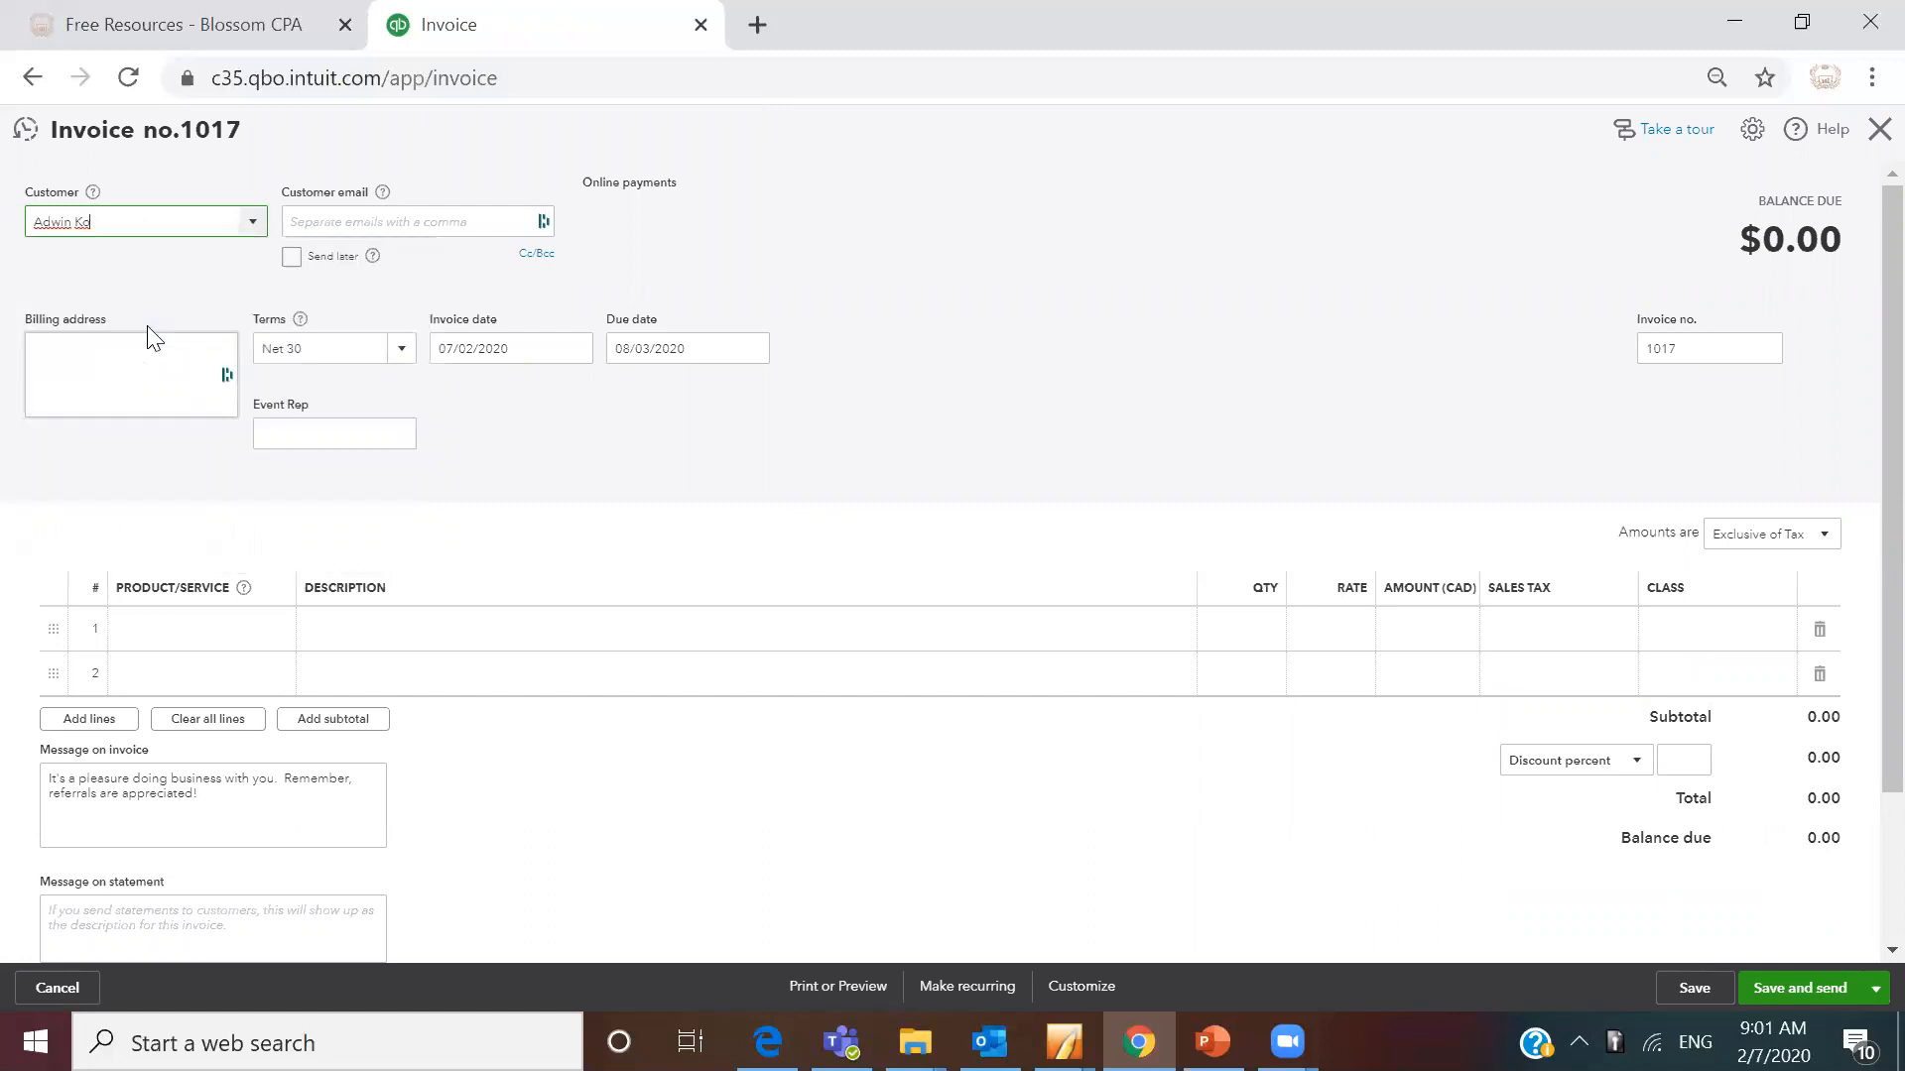
- Fill the first invoice line with the Deposits From Clients service and an amount of 1000
left_click(238, 640)
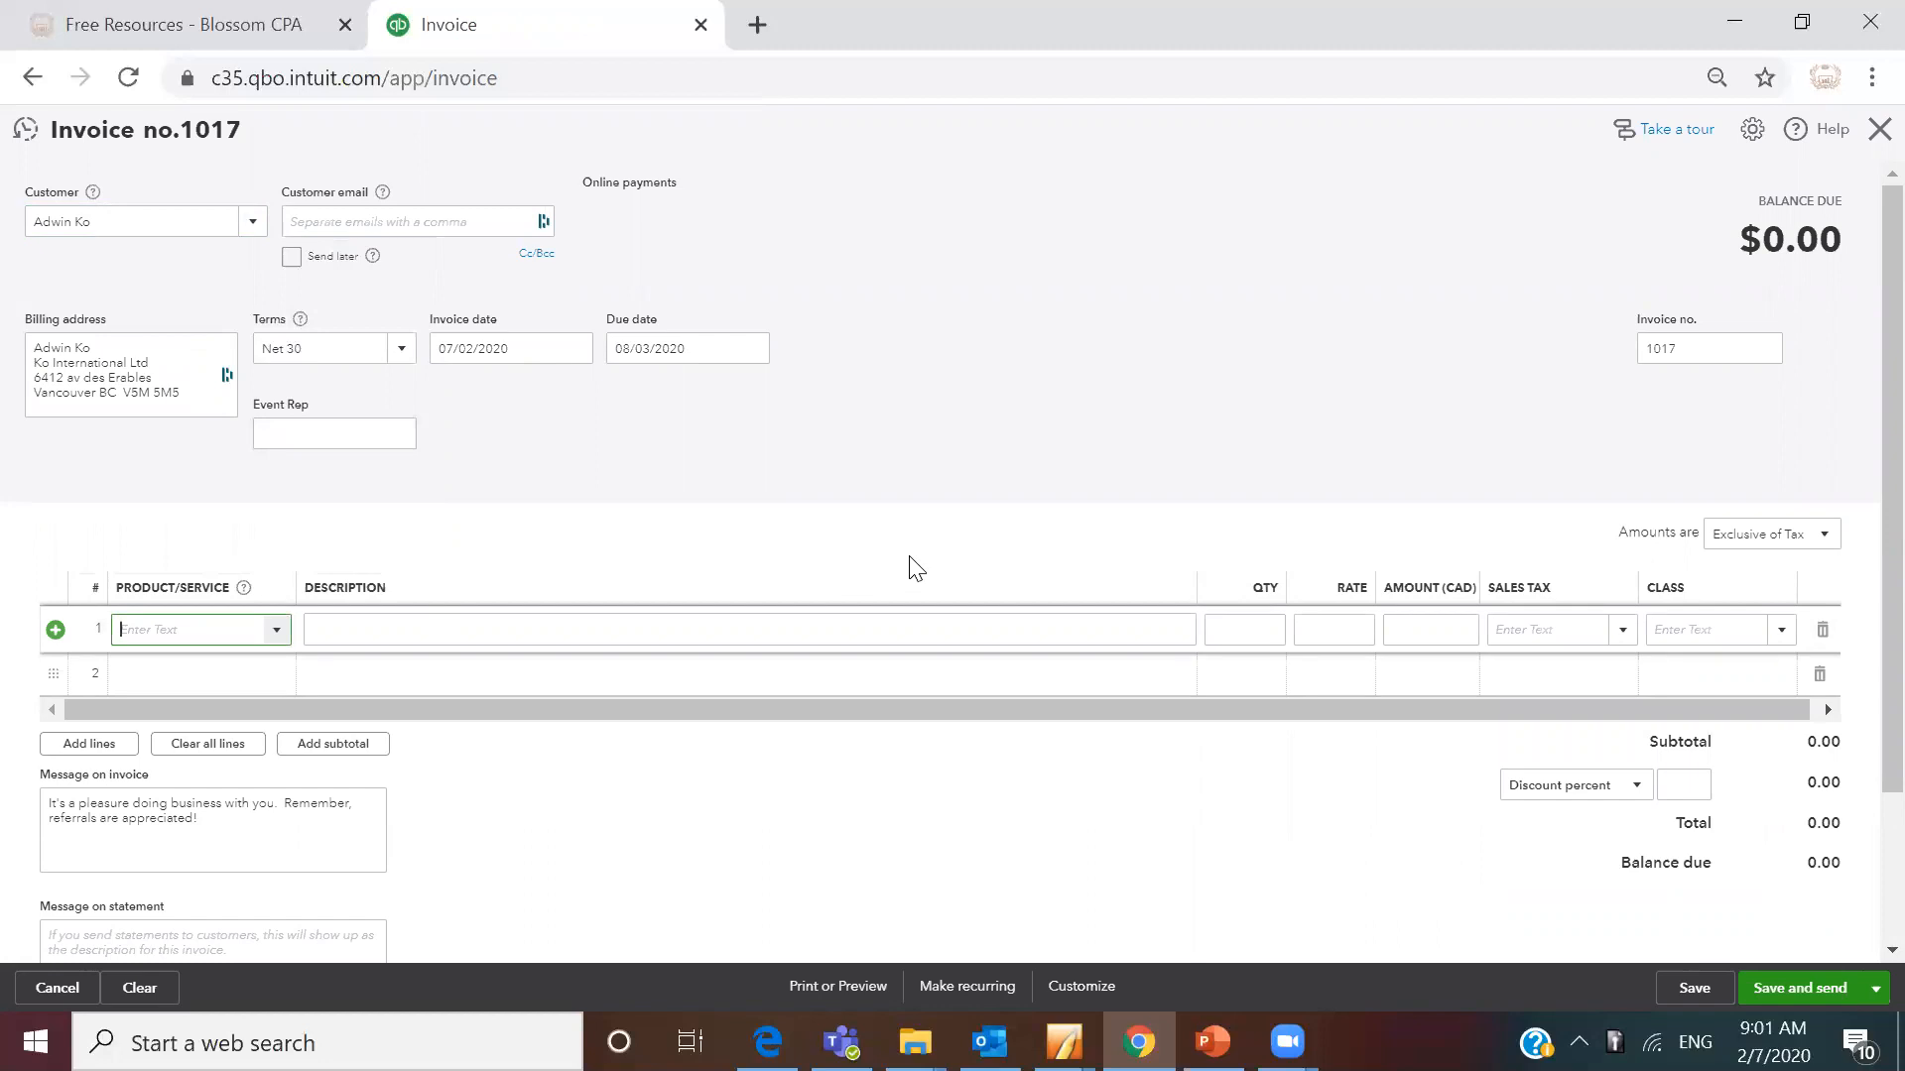
type("Deposits From Clients")
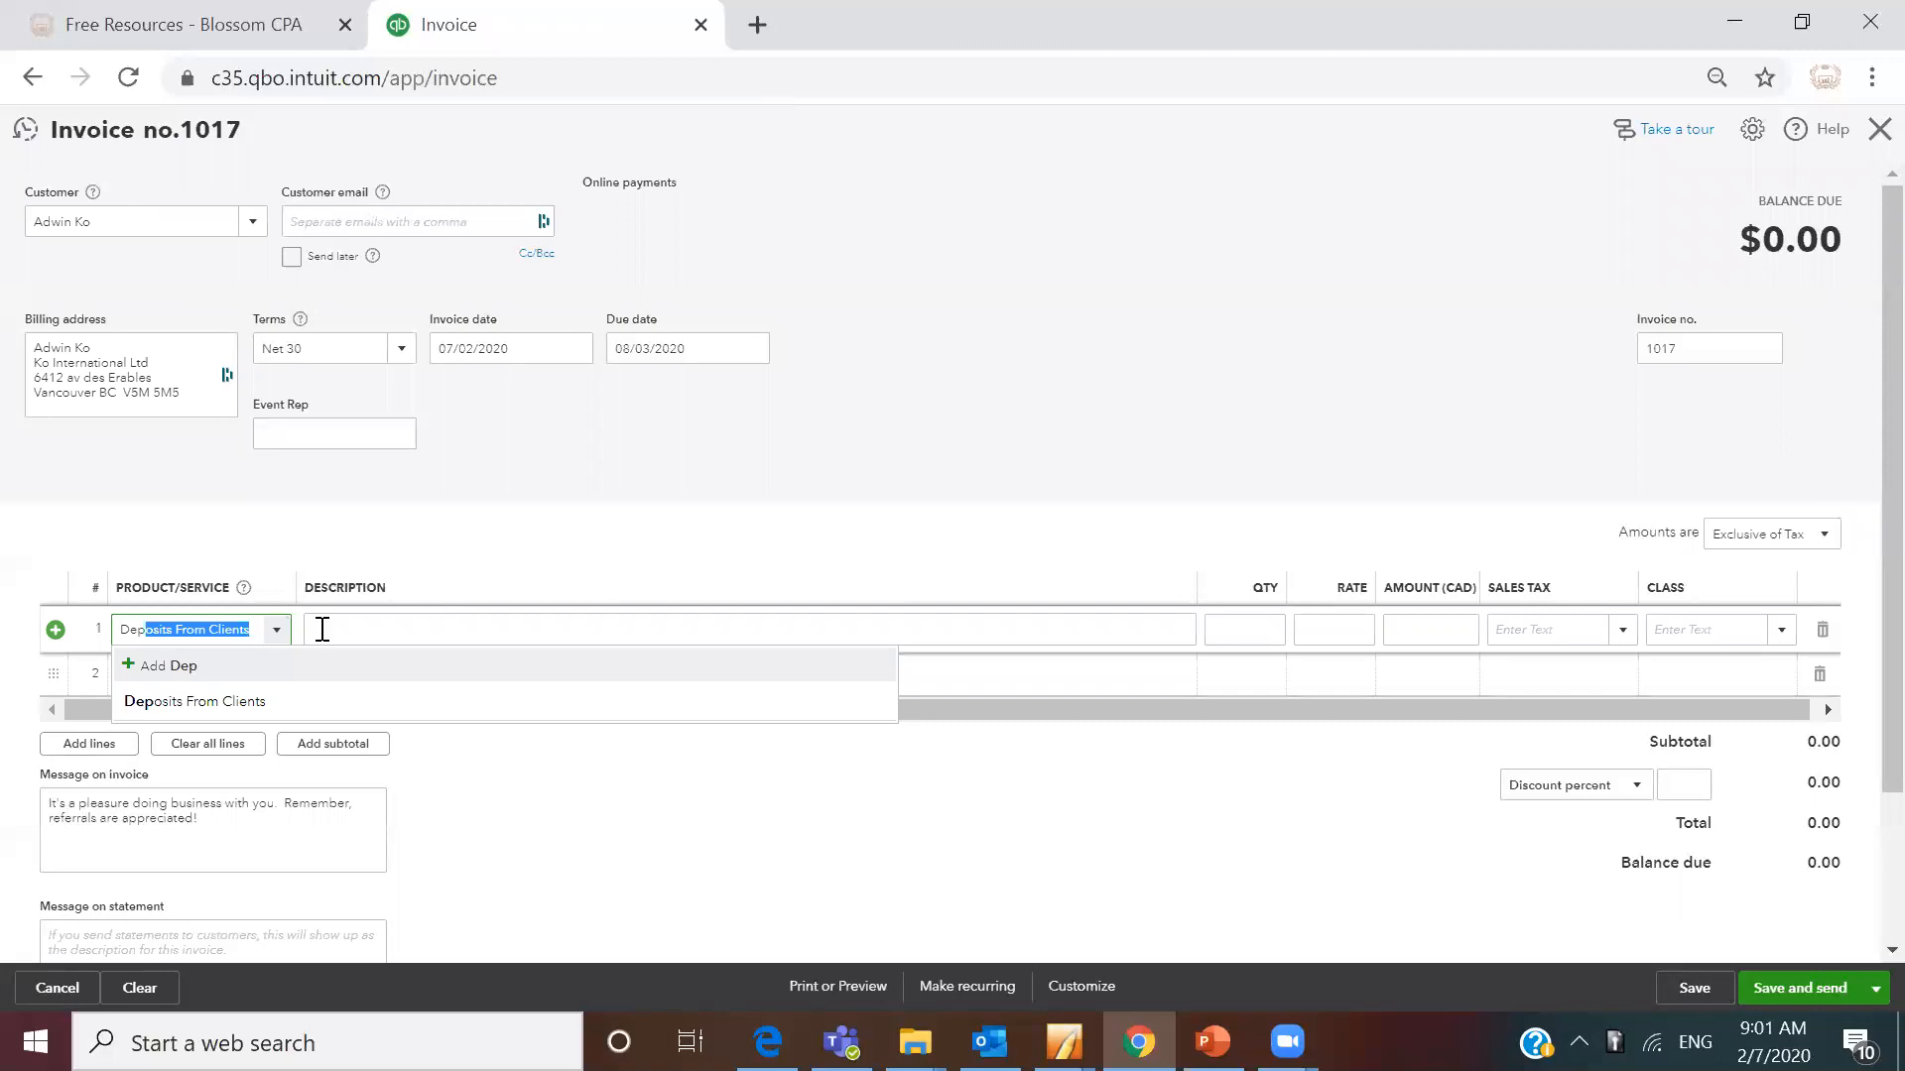
left_click(238, 701)
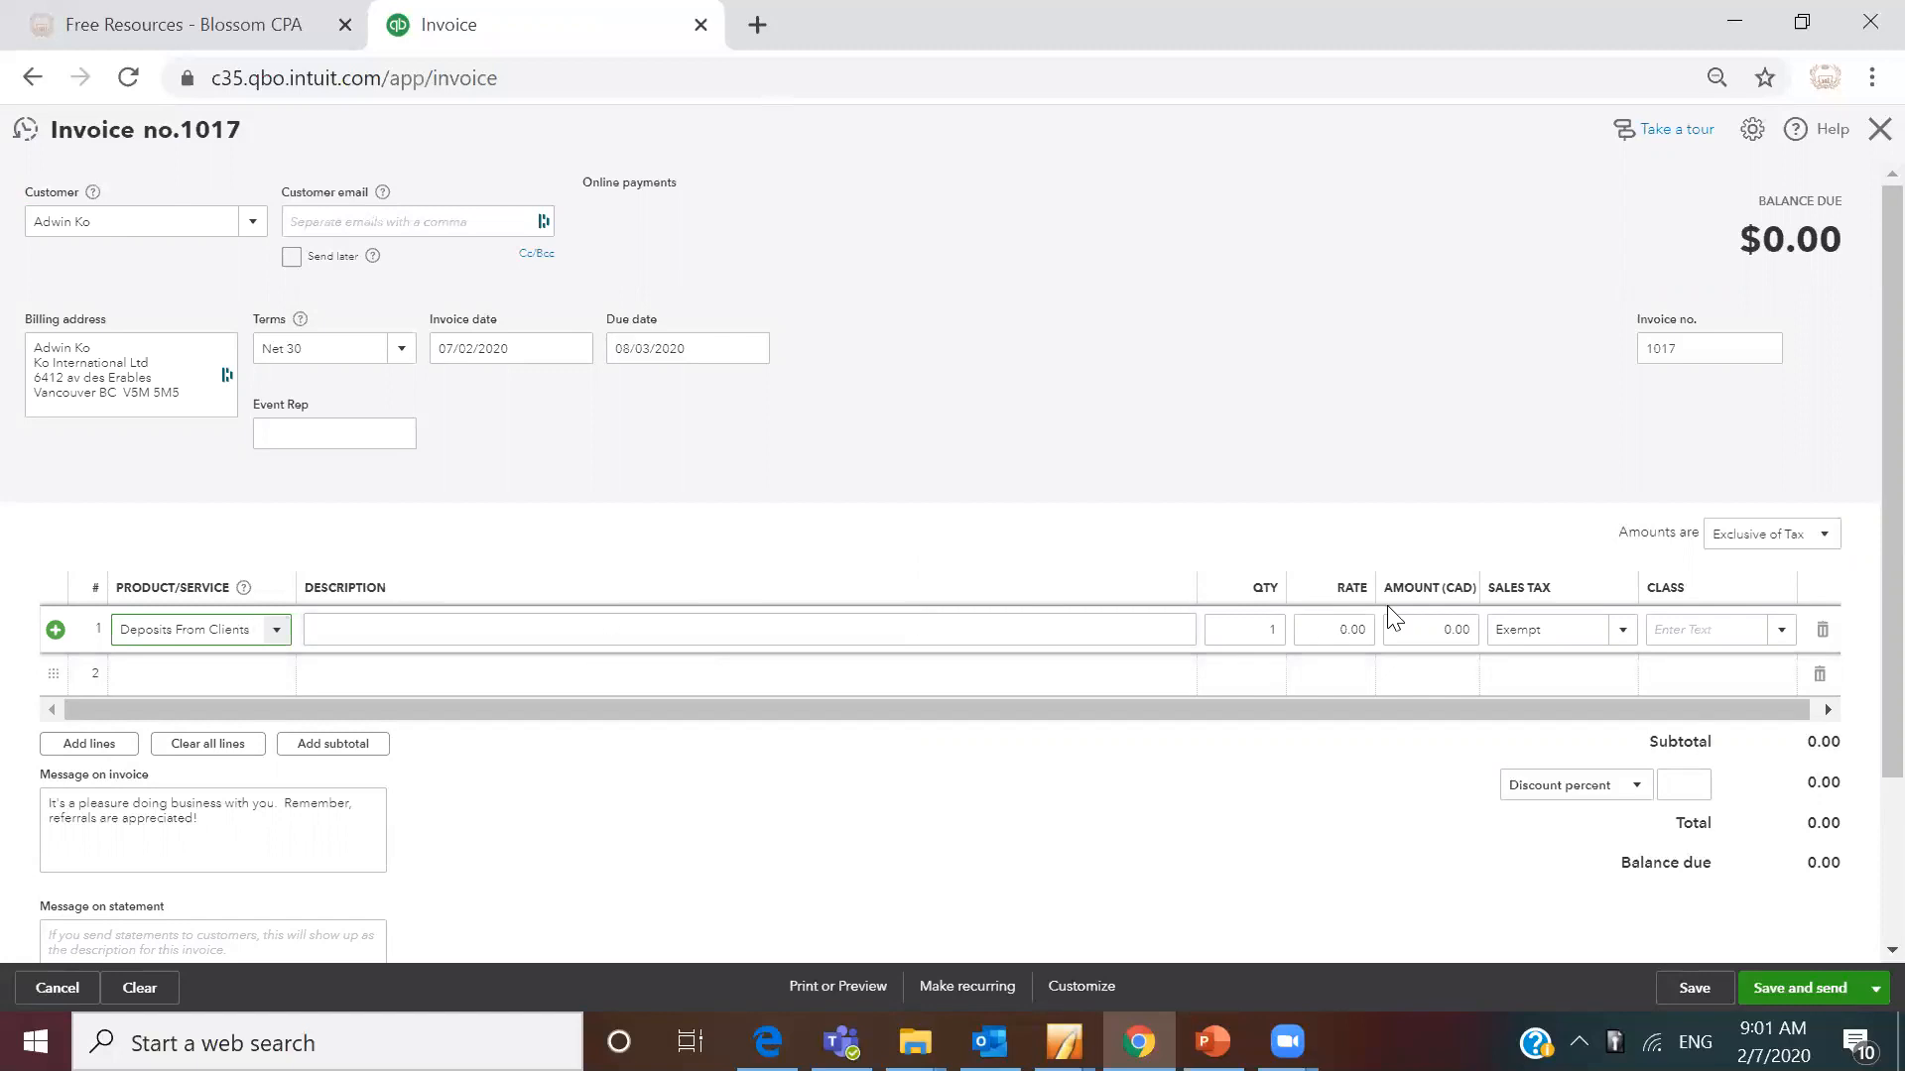
left_click(1385, 636)
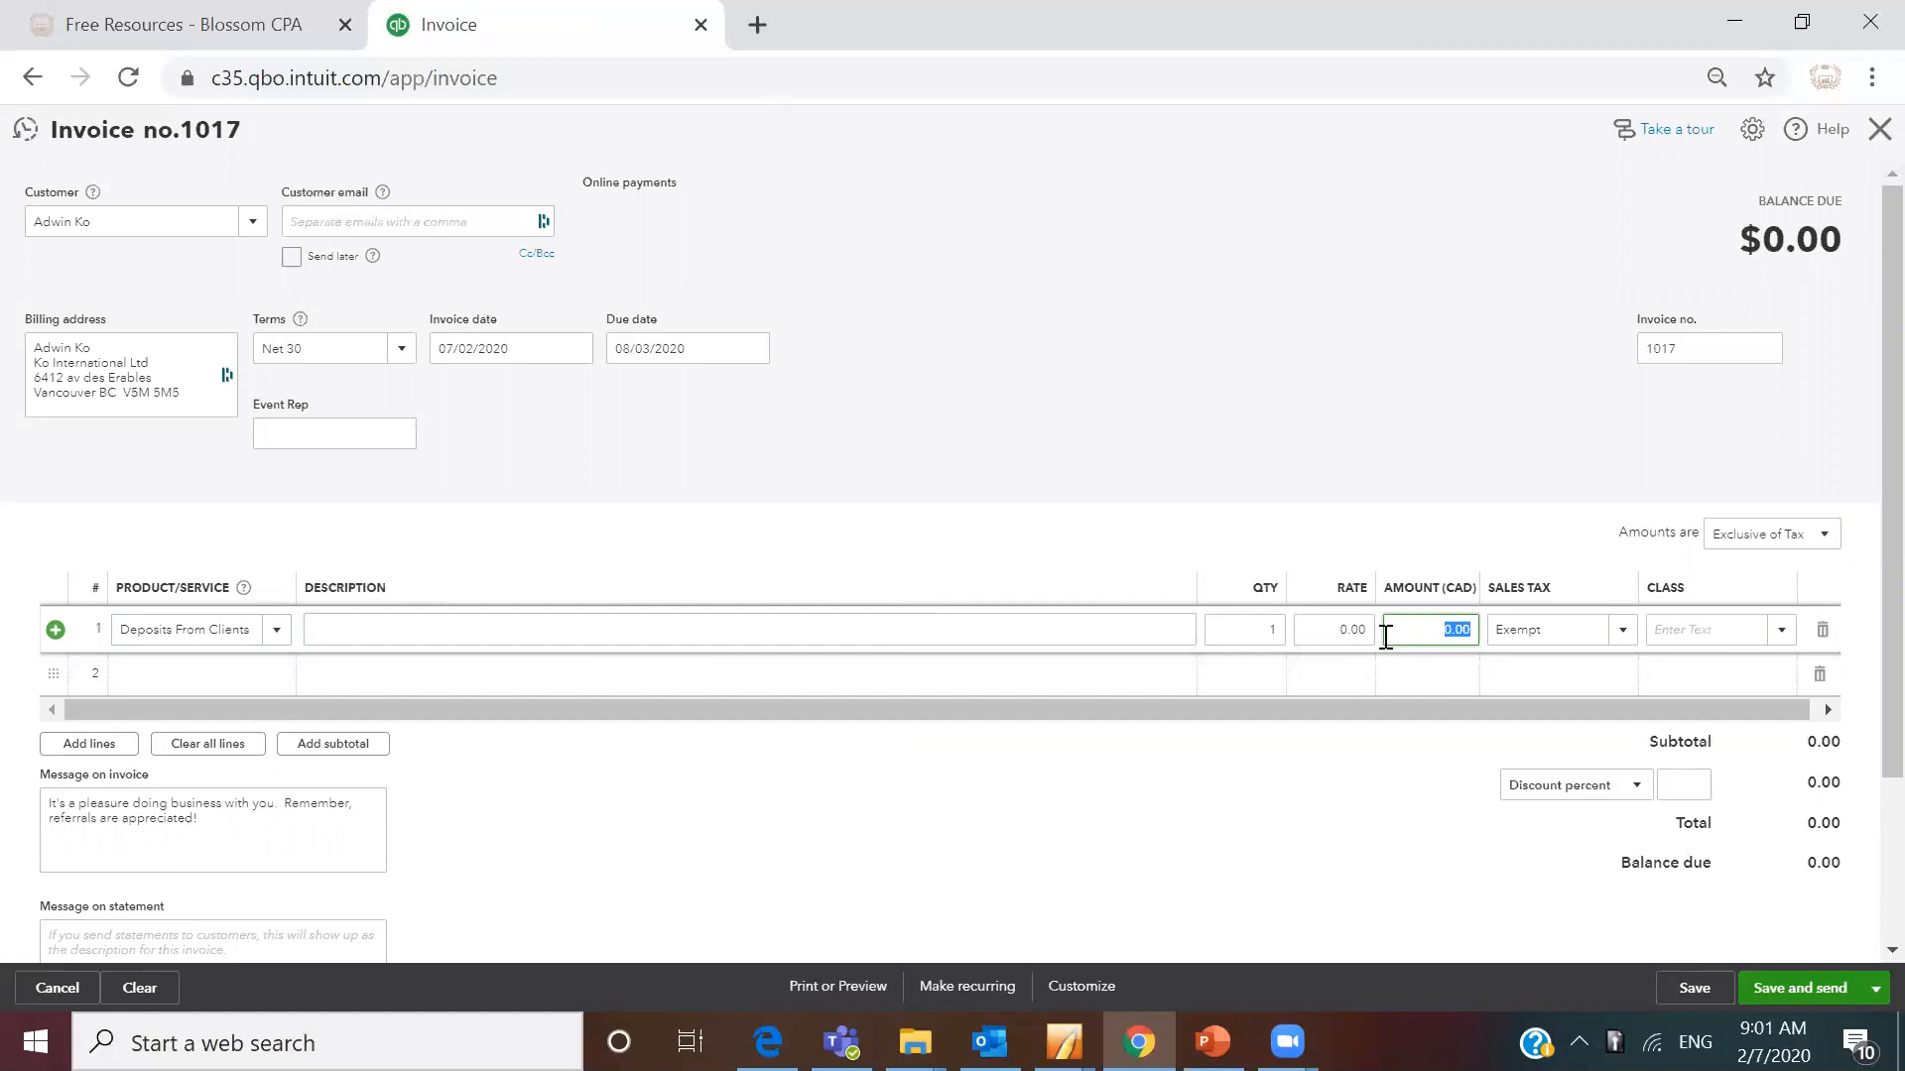
type("1000")
key("Tab")
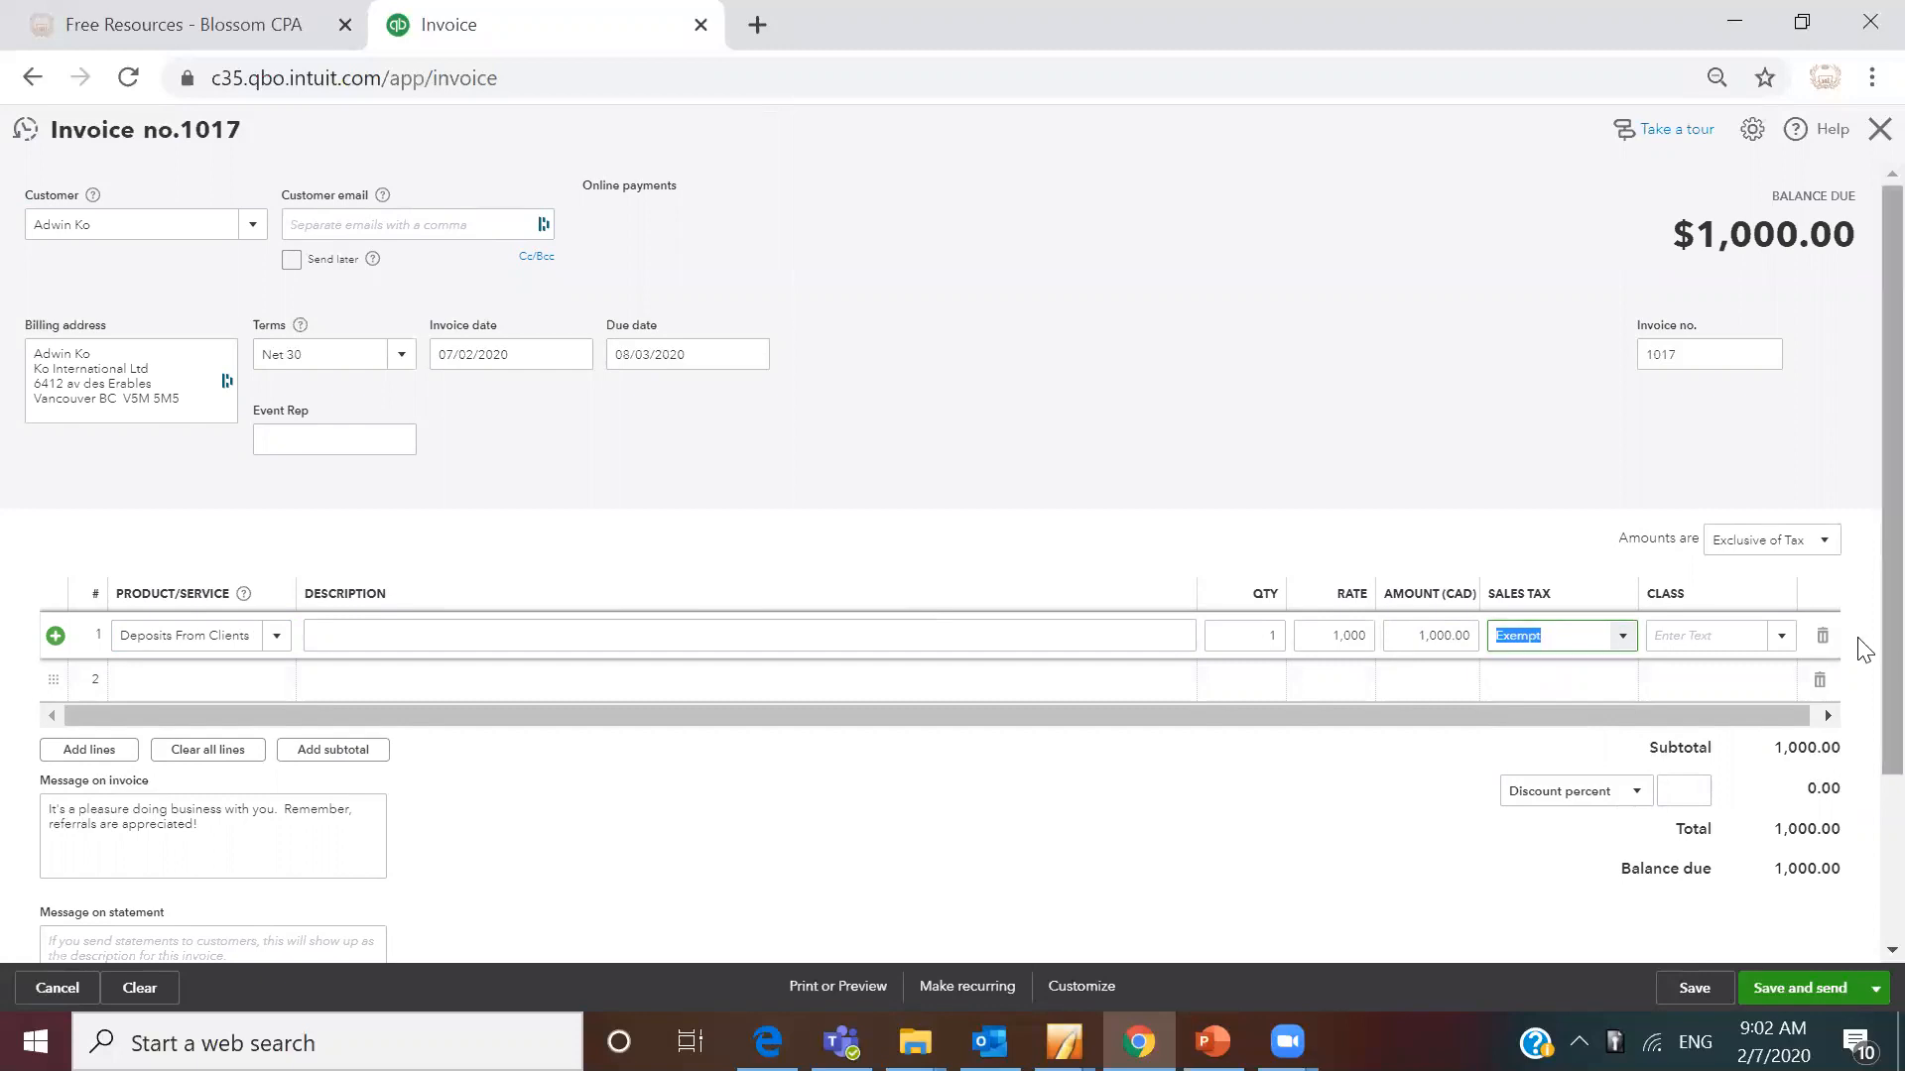
left_click(1862, 683)
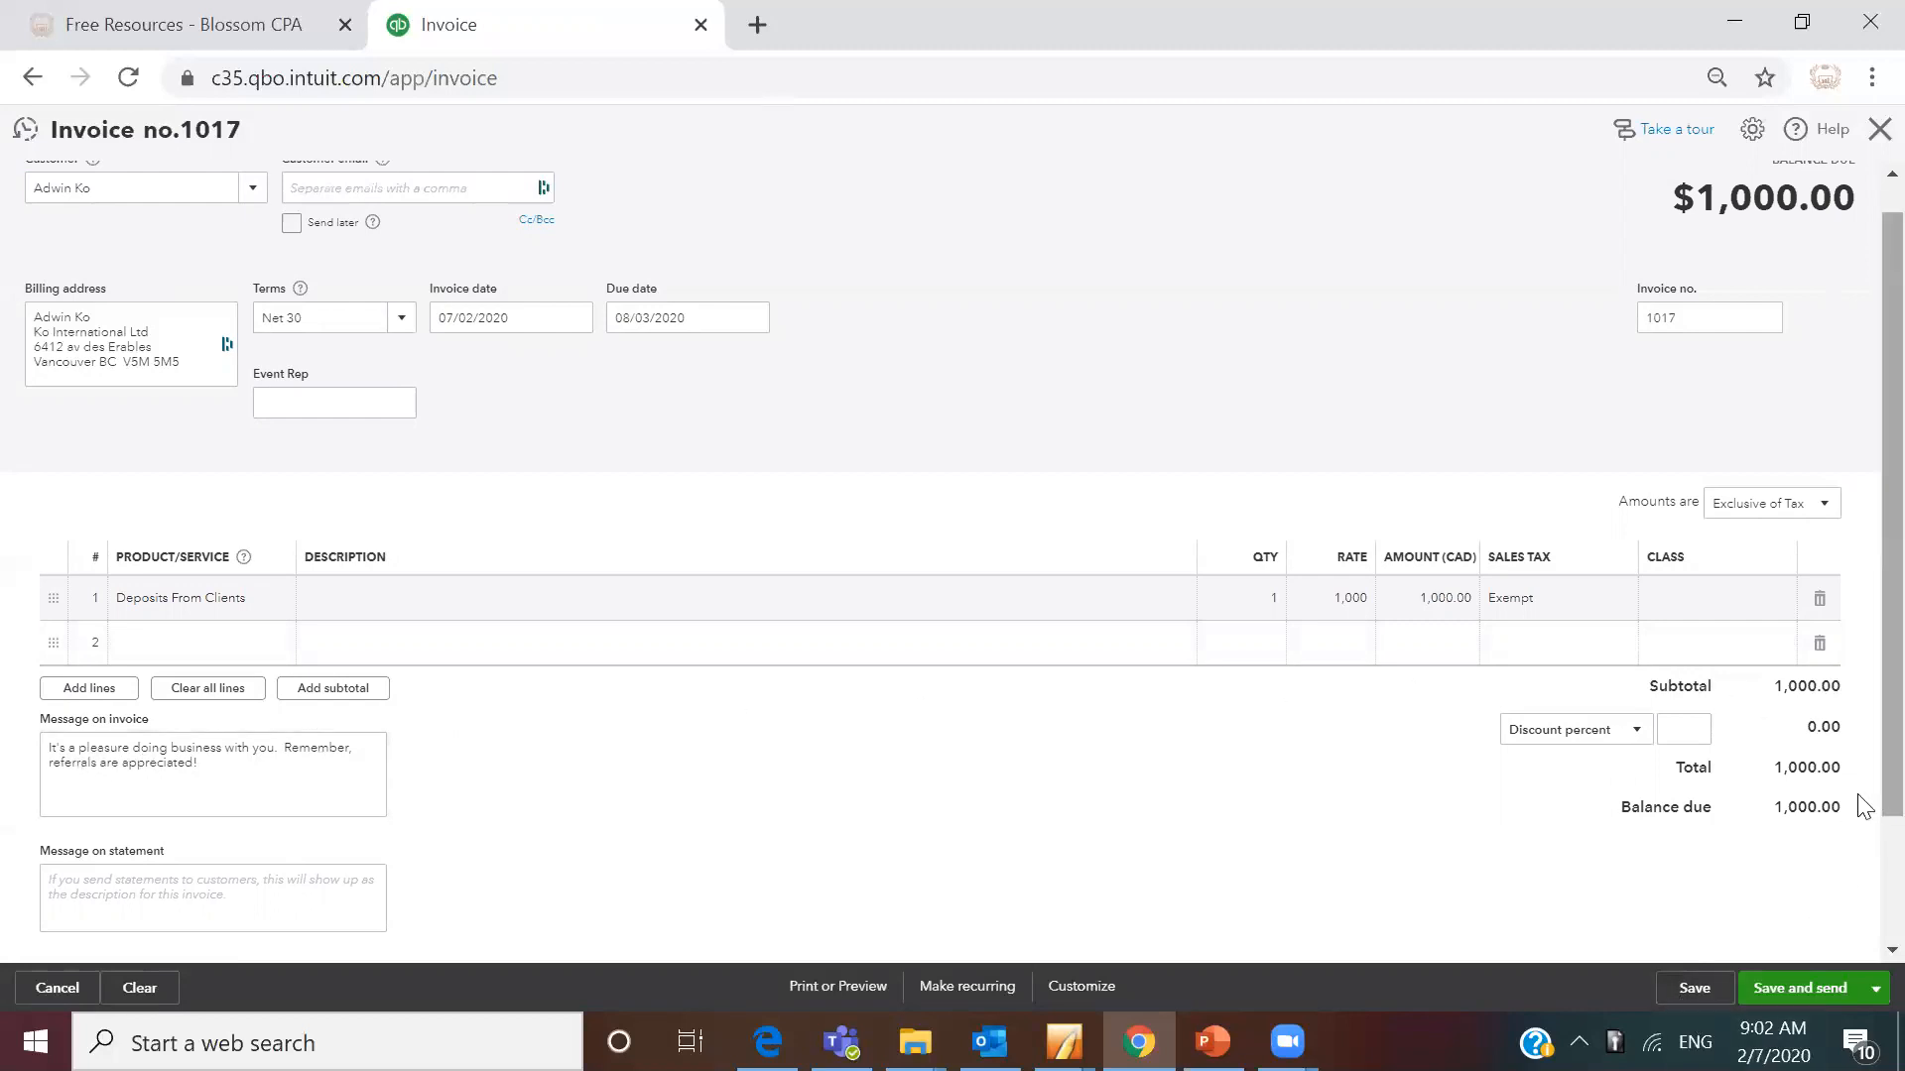
- Save the 1,000 deposit invoice and start receiving payment against it
scroll(1863, 809, "down", 1)
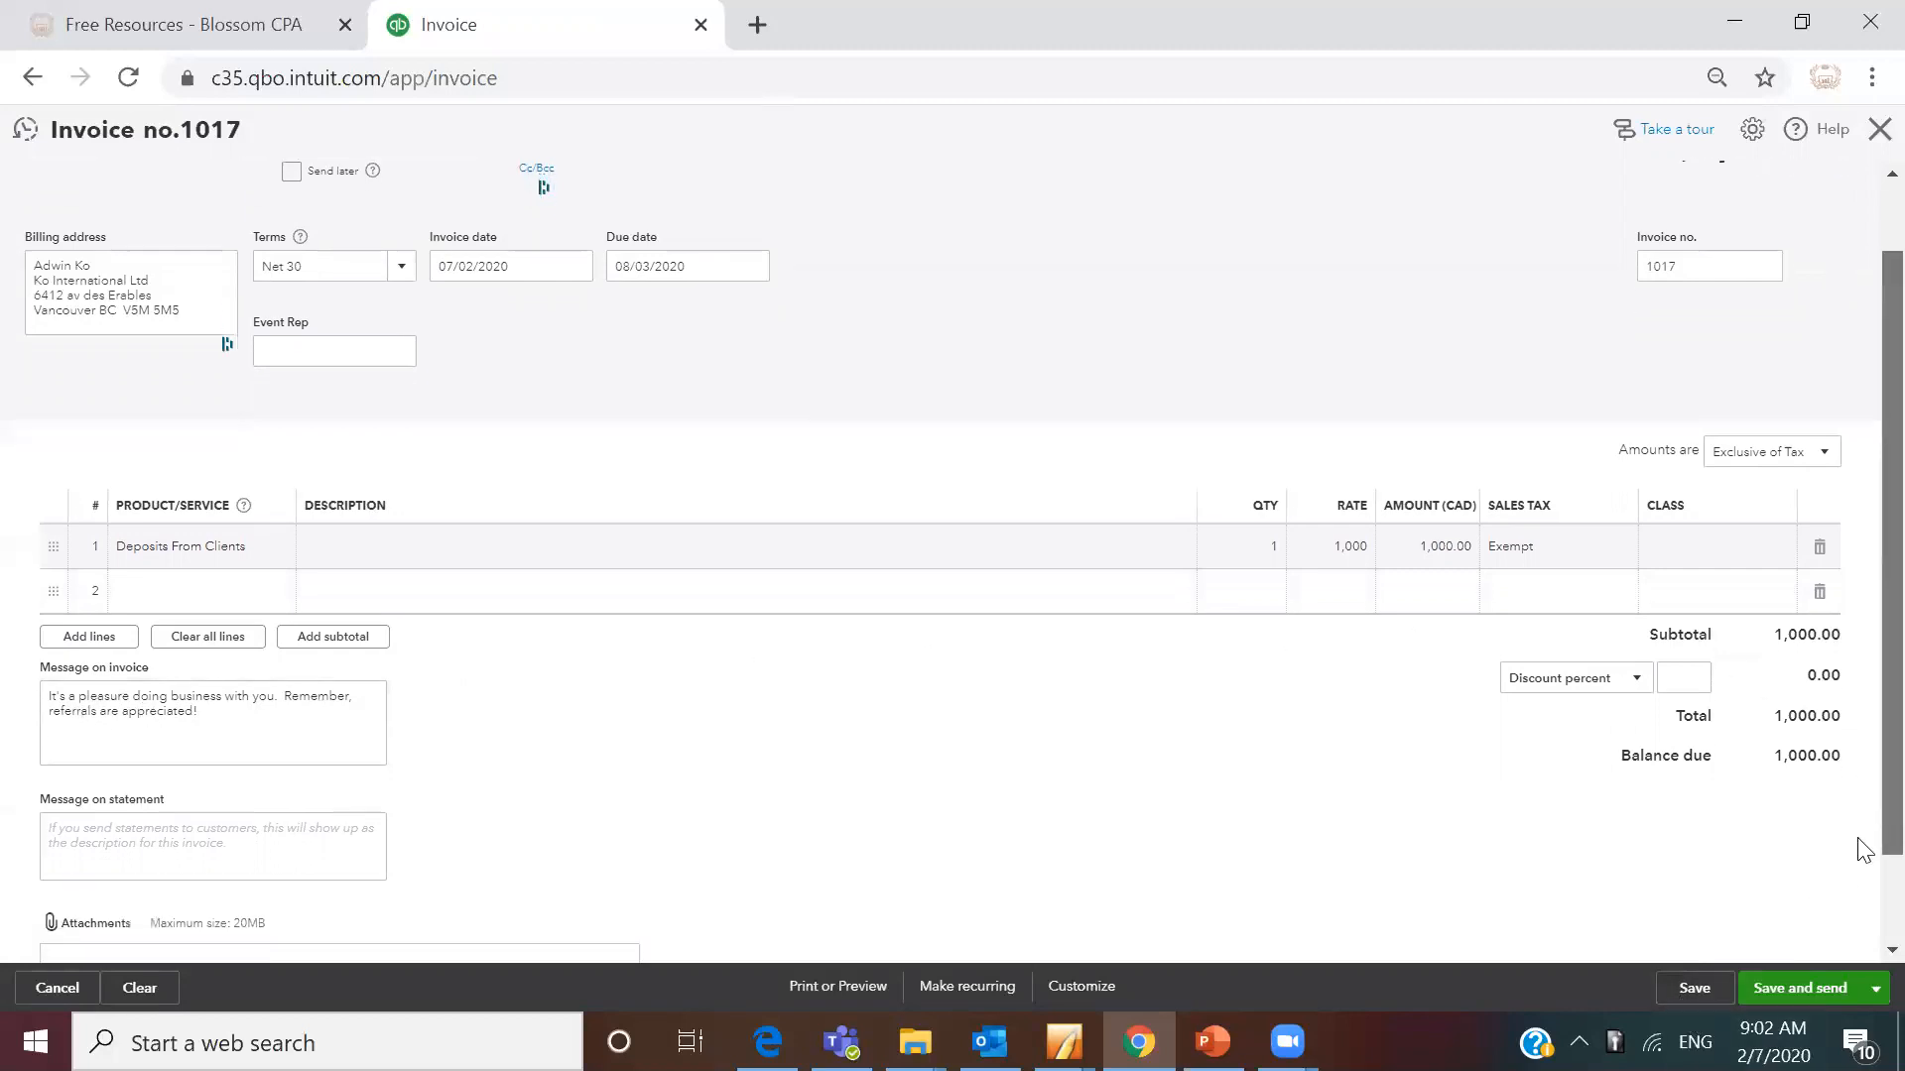
left_click(1693, 992)
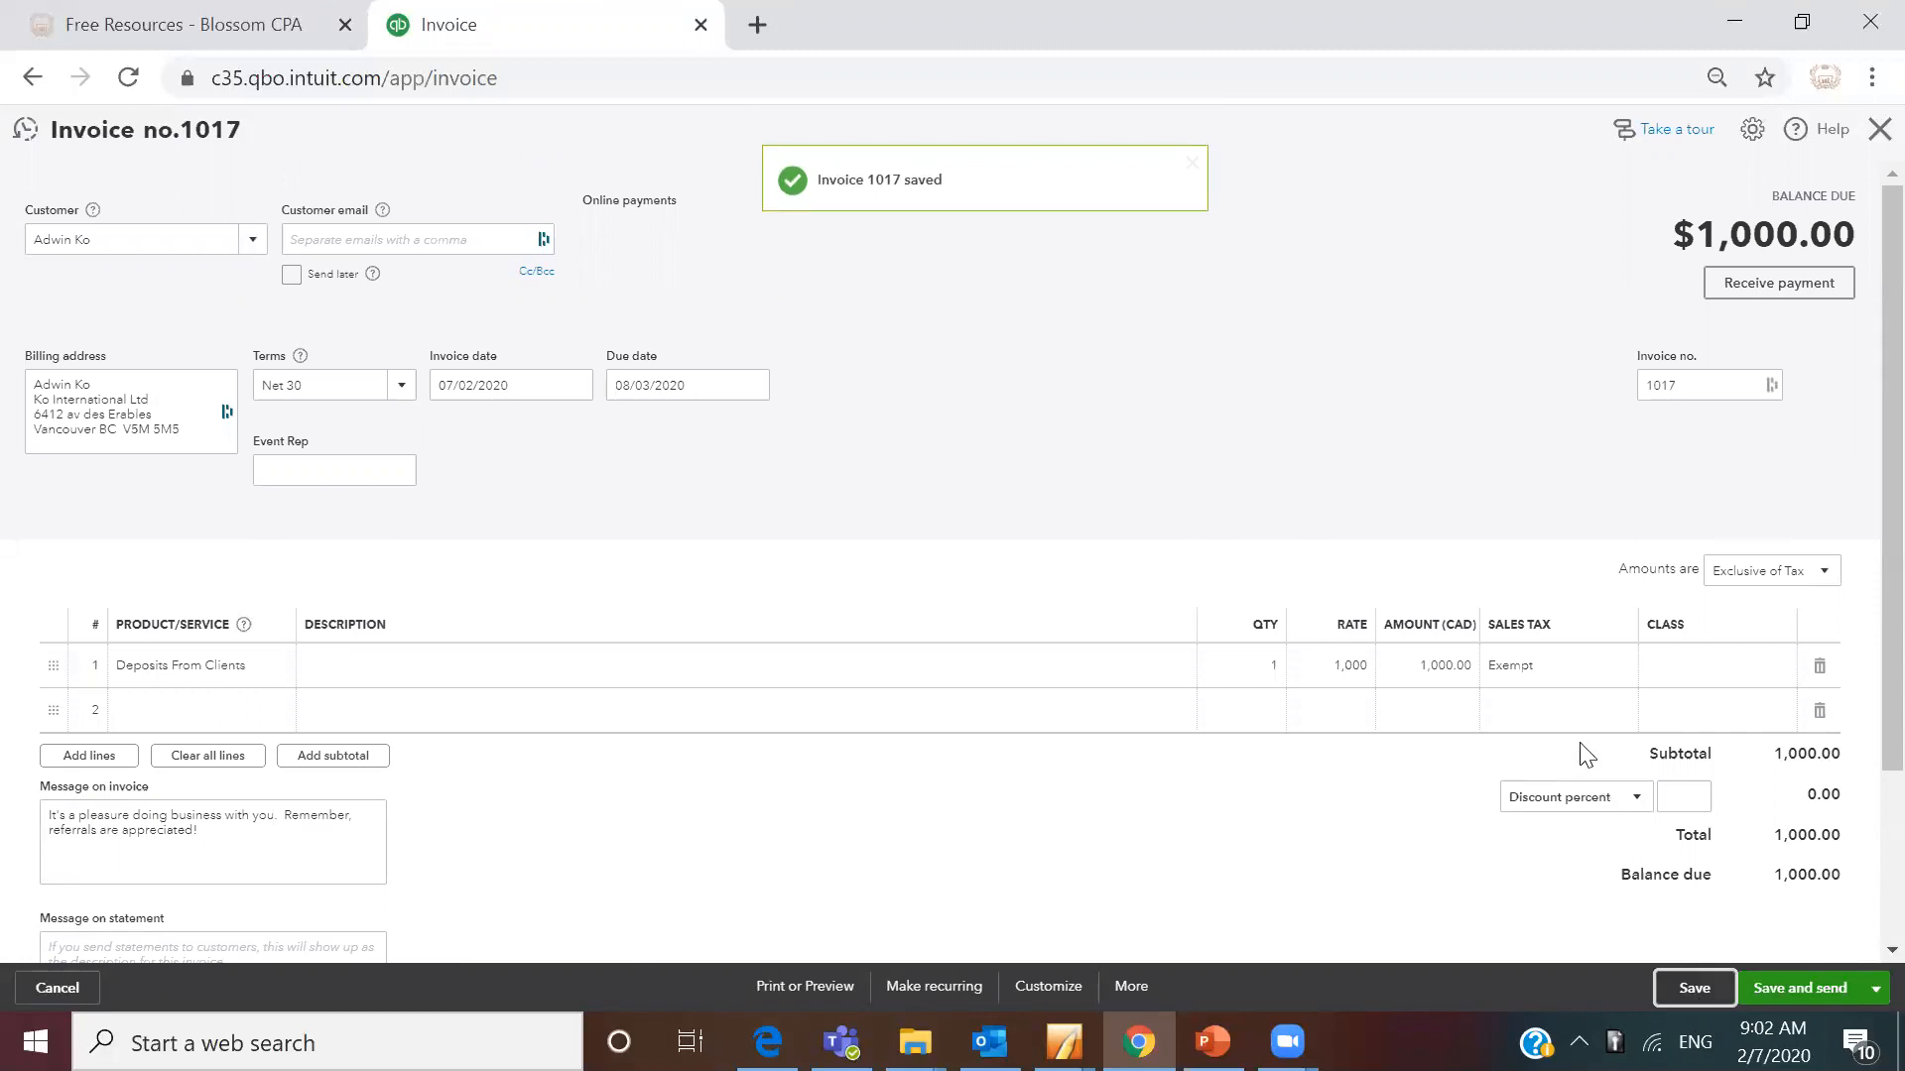
left_click(1744, 291)
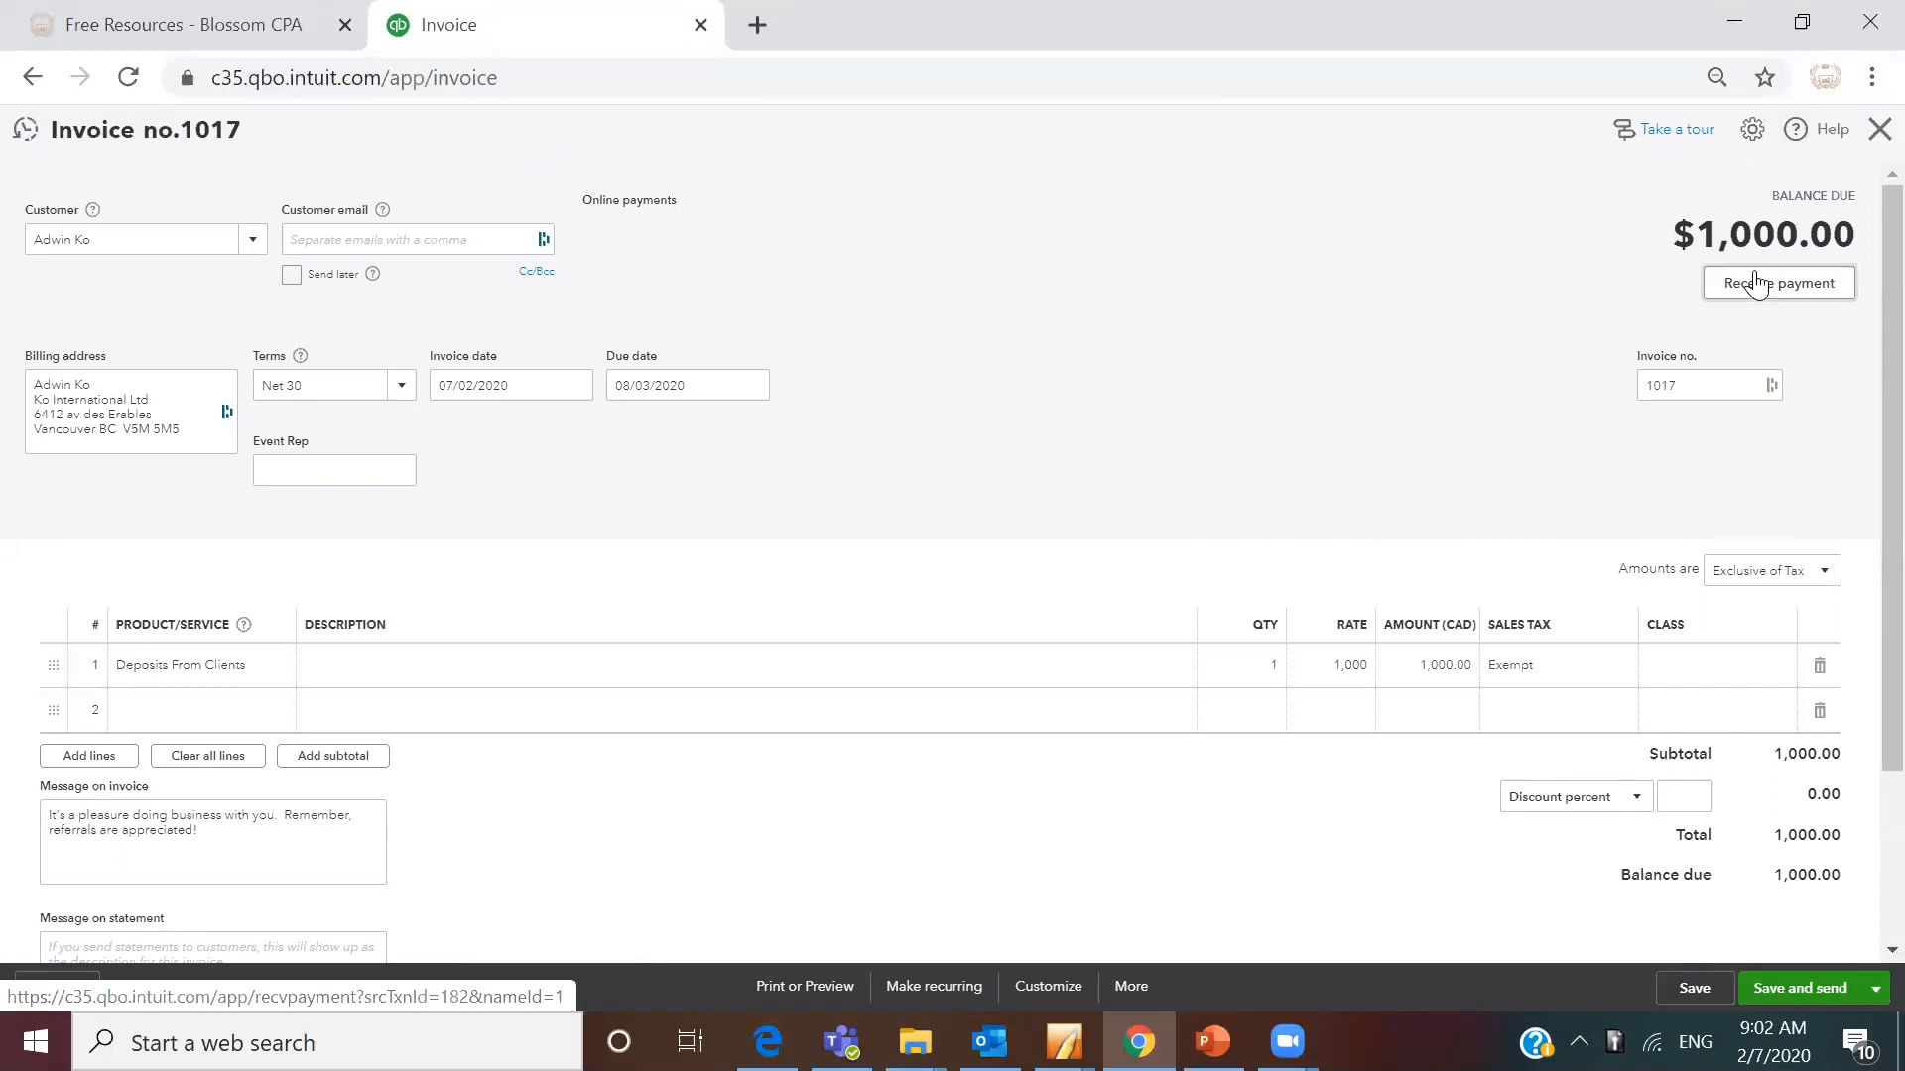
left_click(1771, 289)
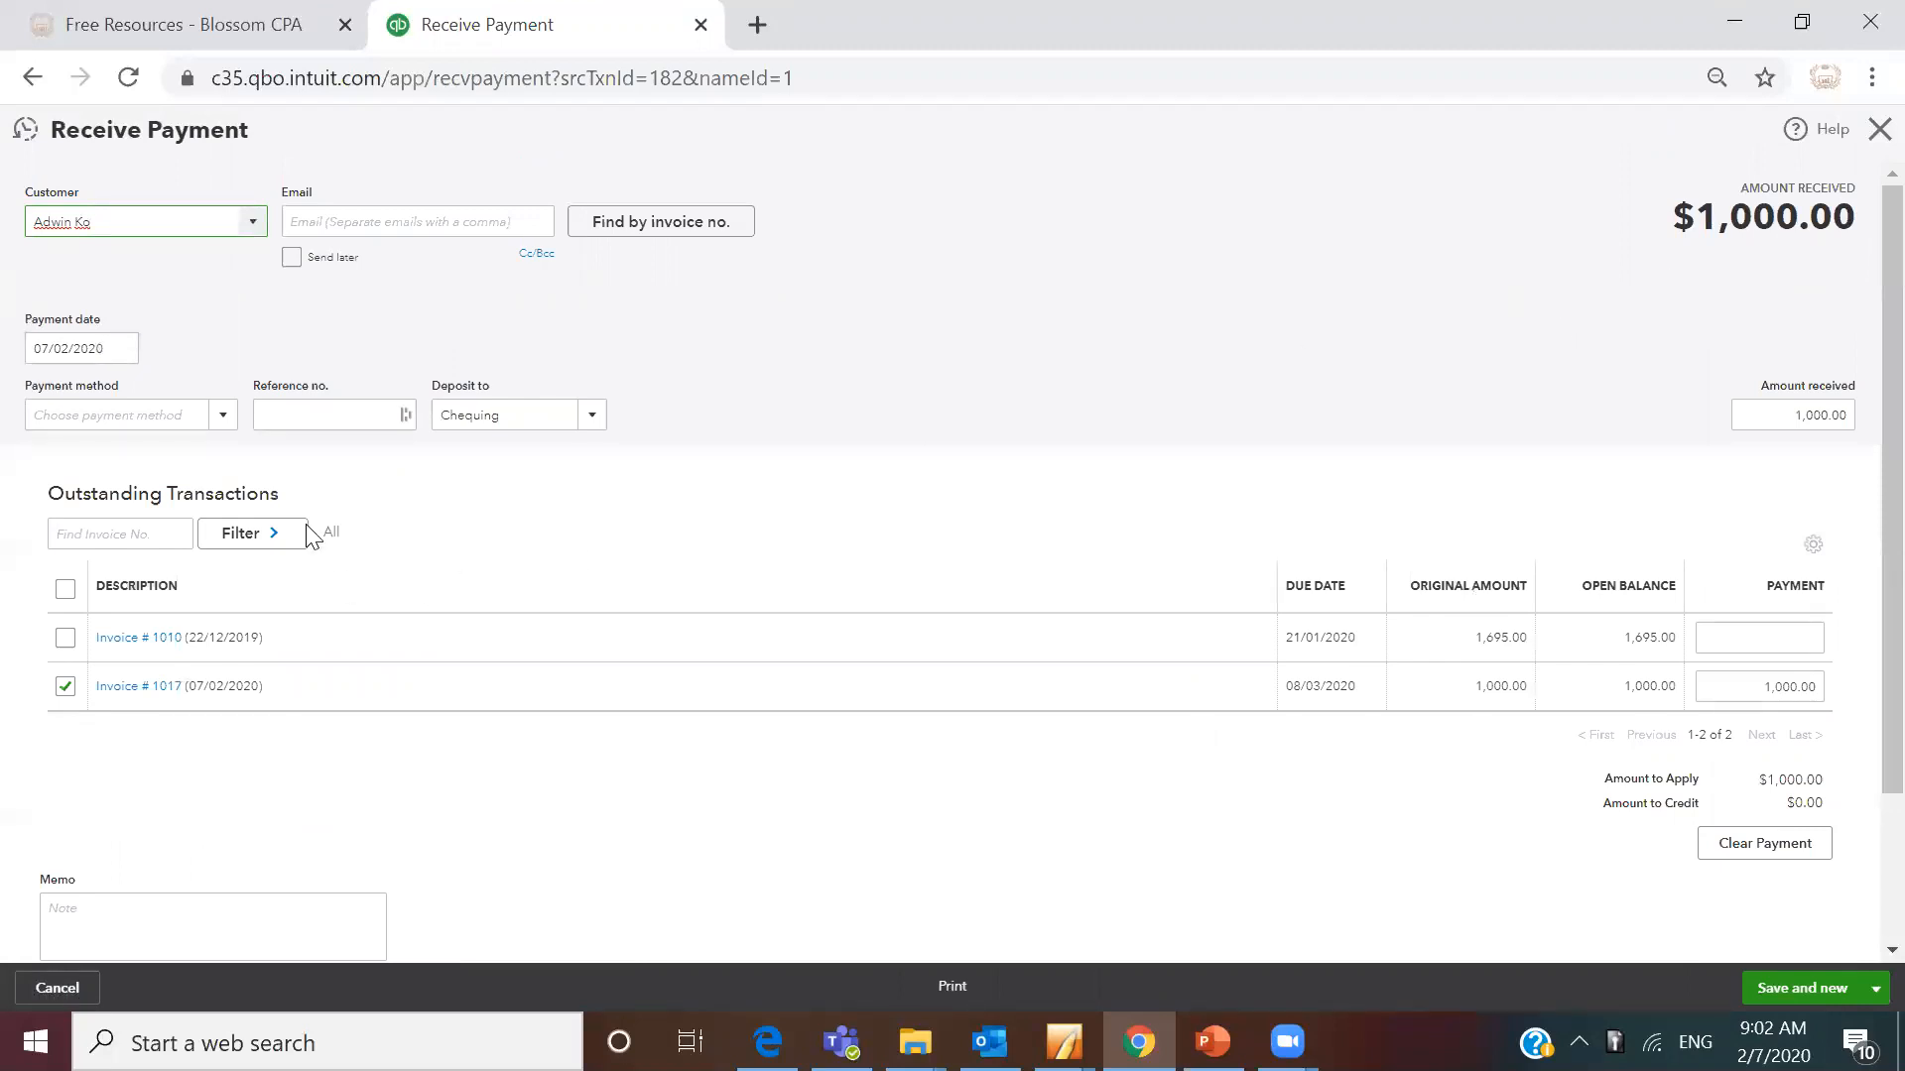
- Record the deposit payment with method Cheque and reference number 1234, and save and close it
left_click(222, 414)
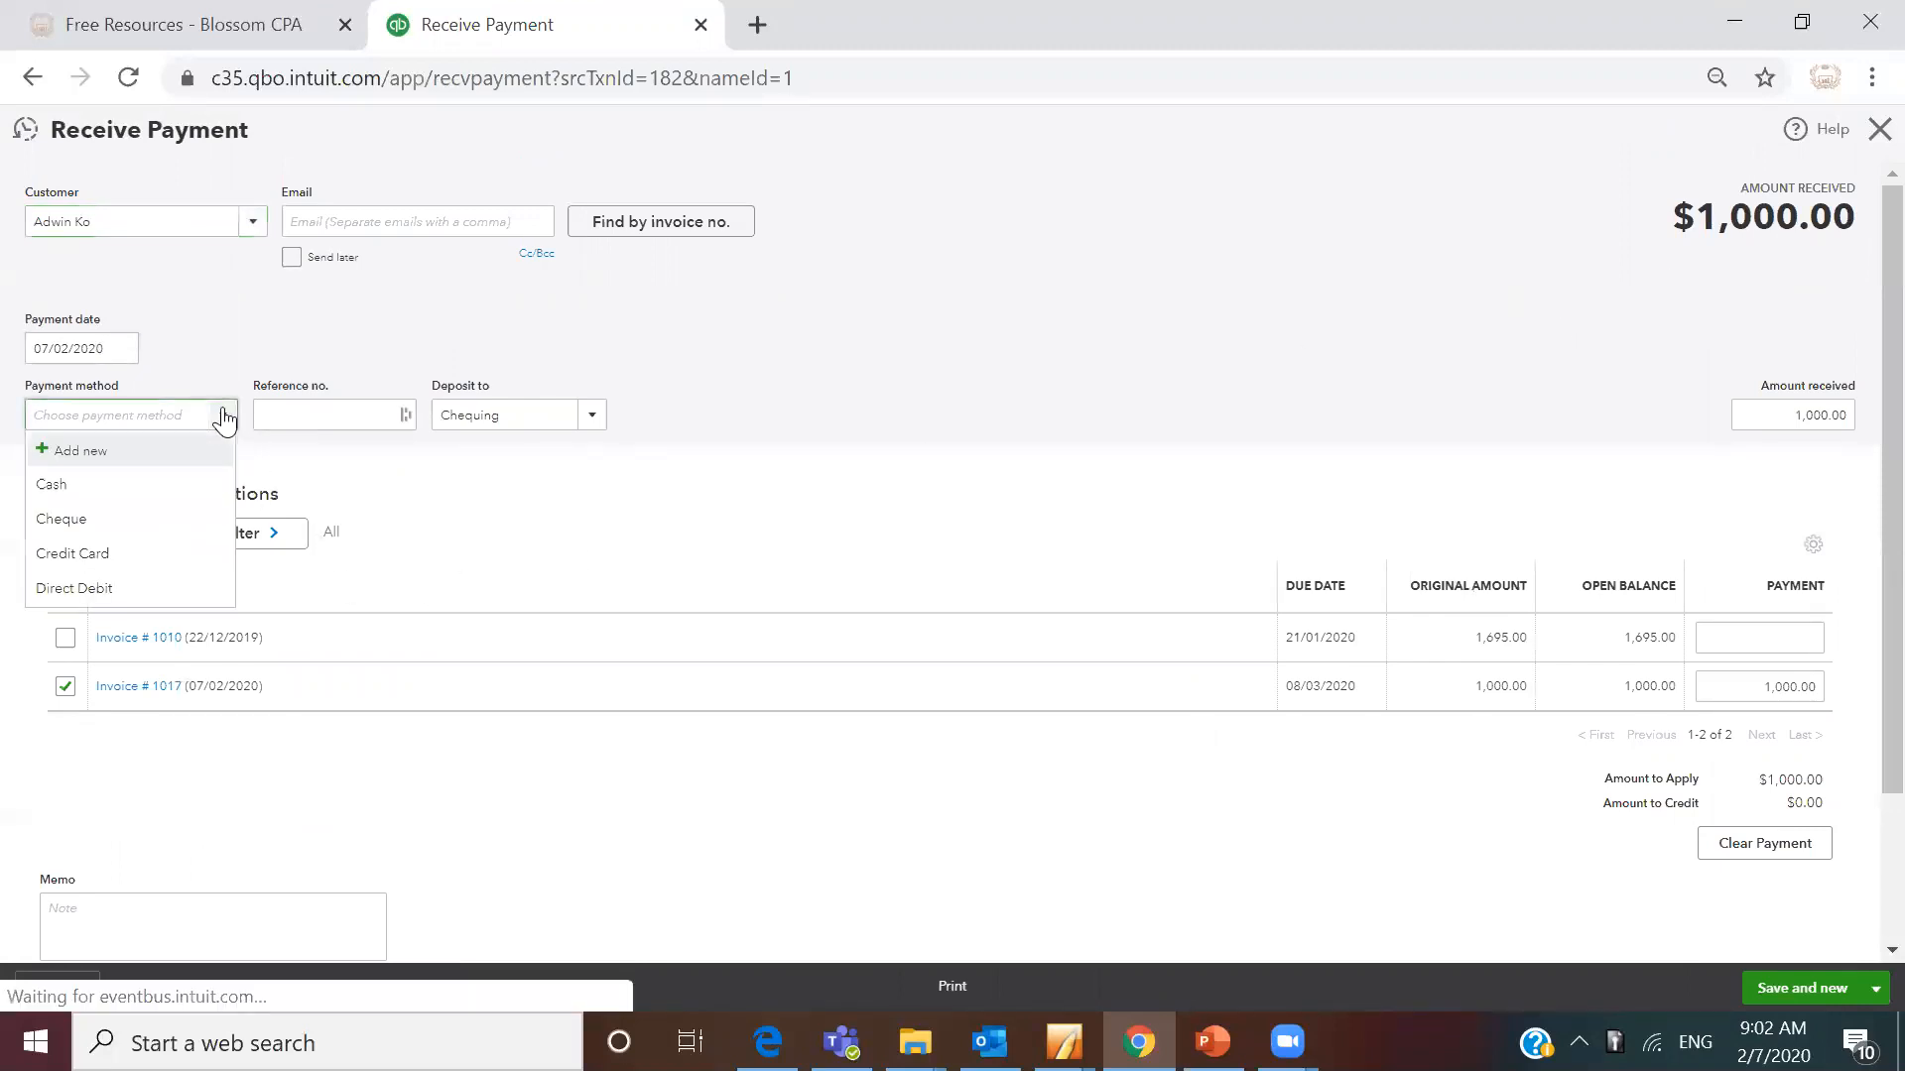
left_click(105, 518)
left_click(314, 416)
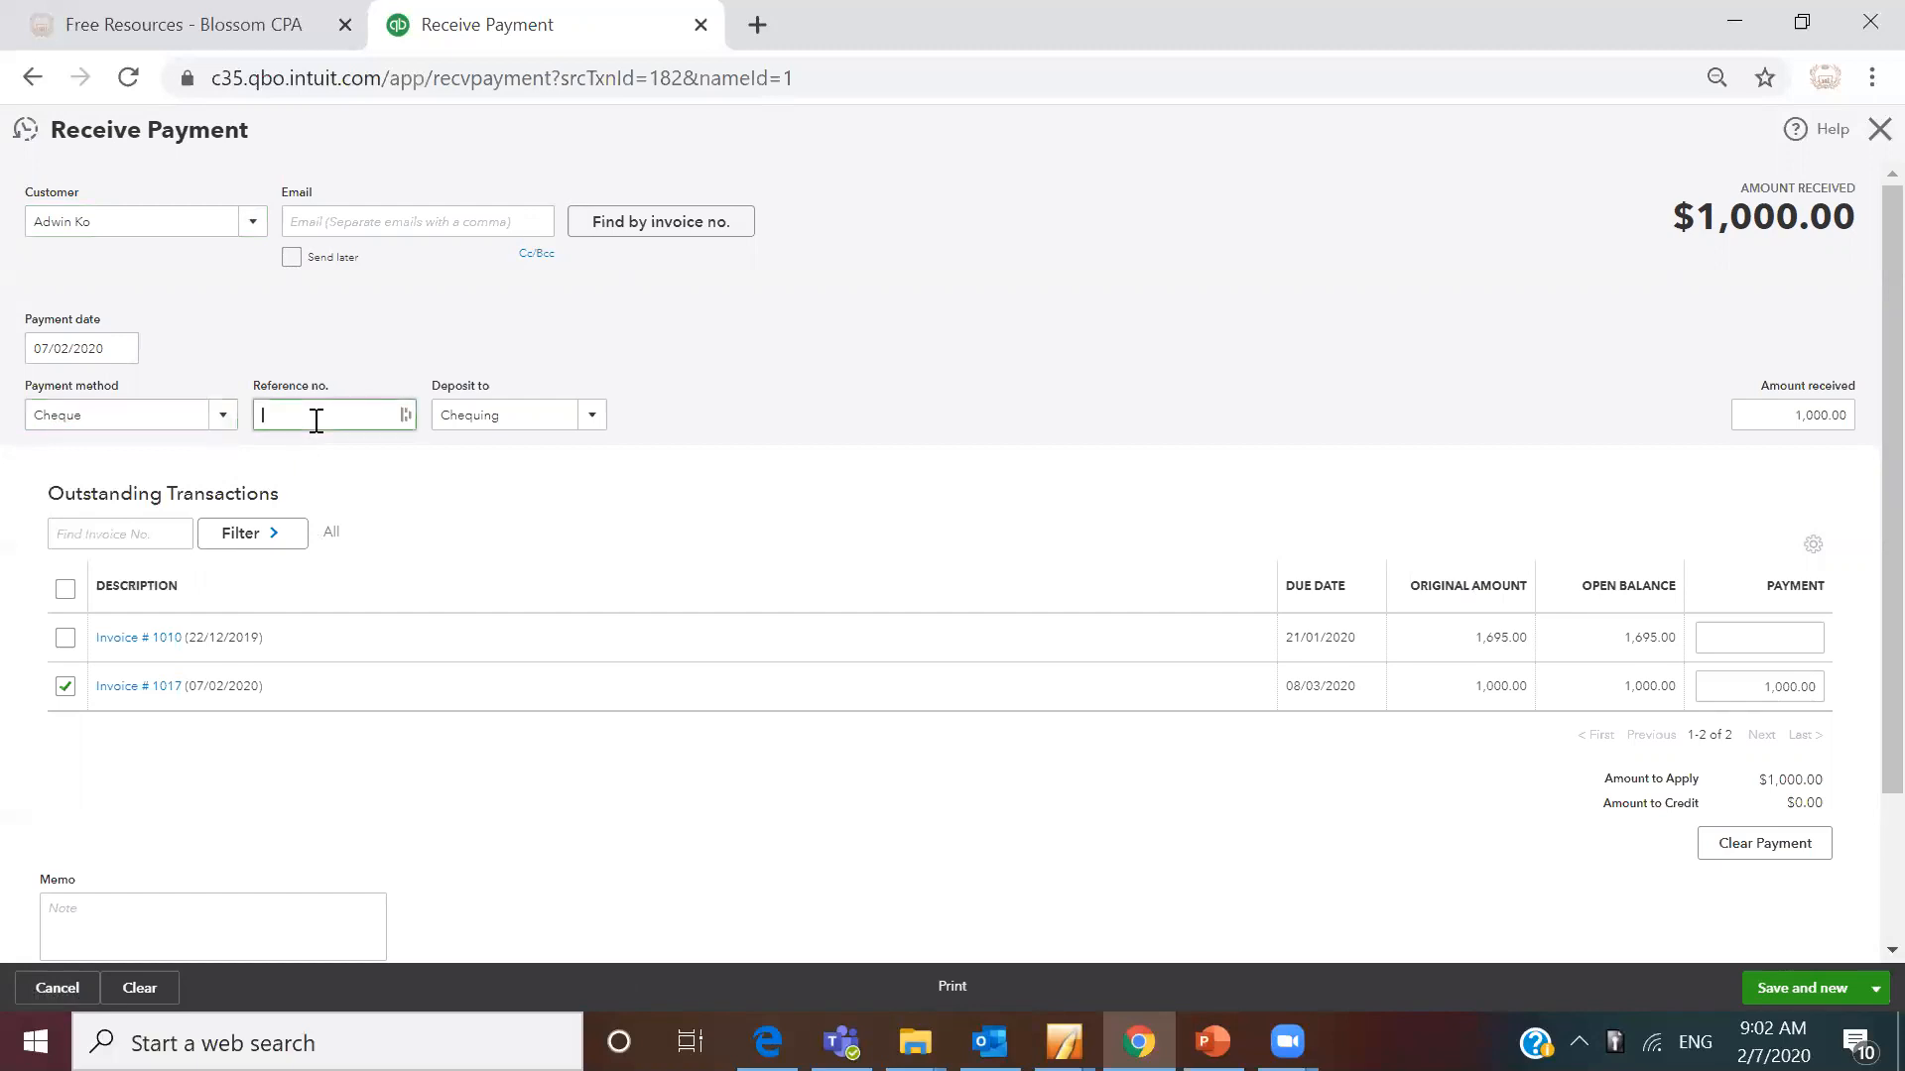
type("1234")
left_click(382, 481)
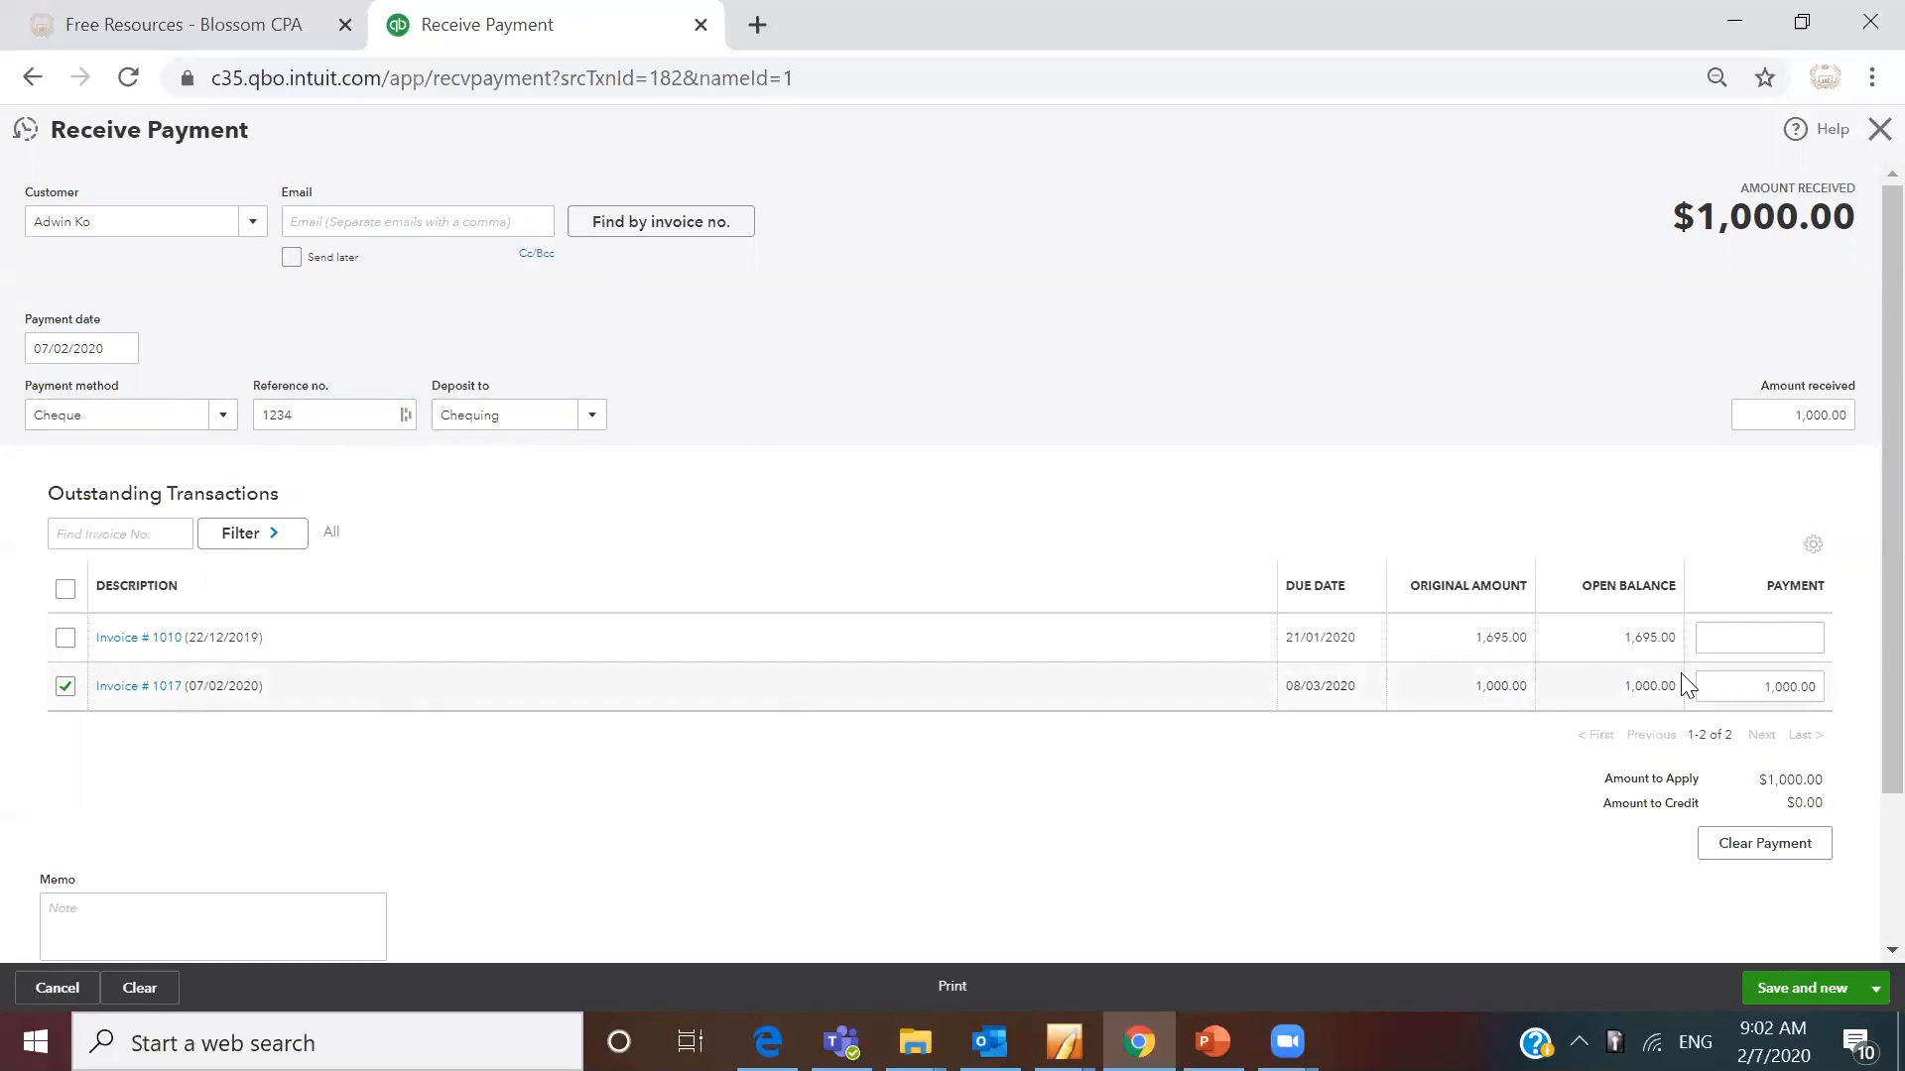
left_click(1875, 988)
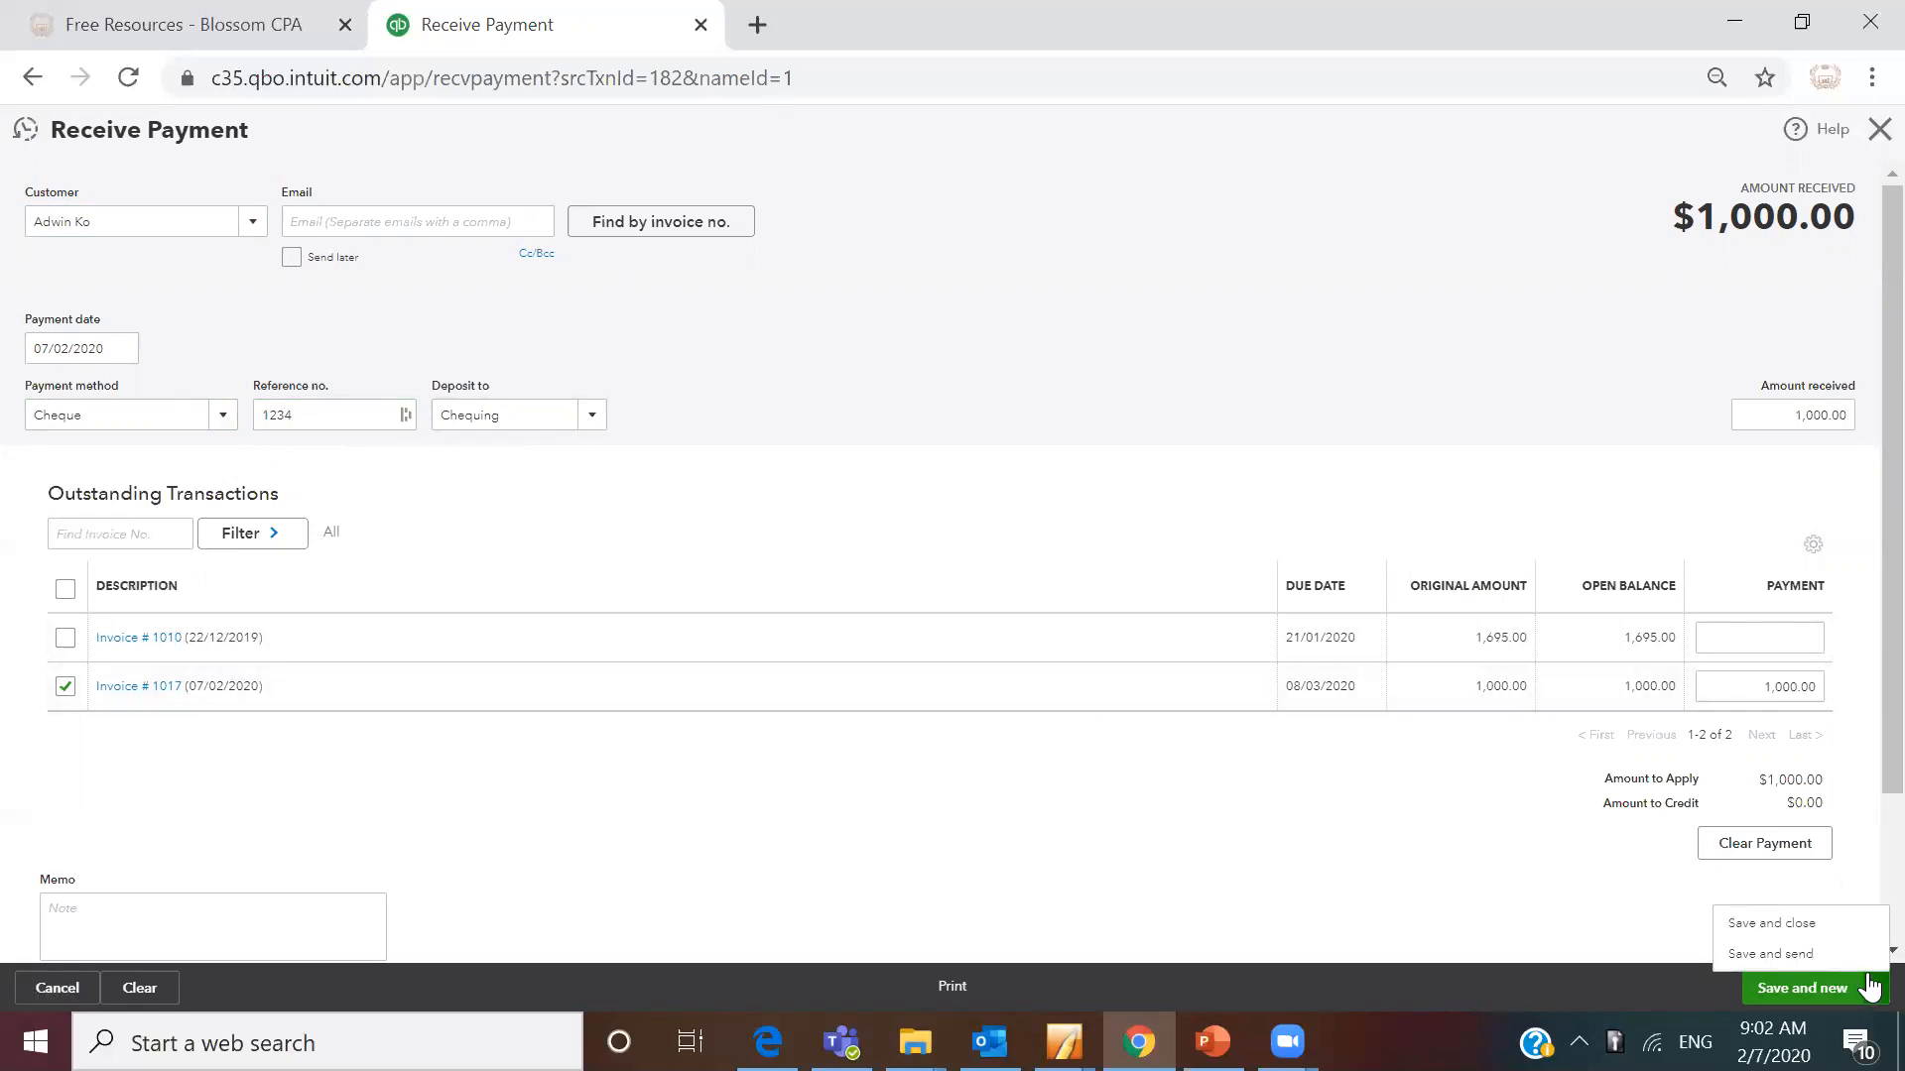
left_click(1813, 924)
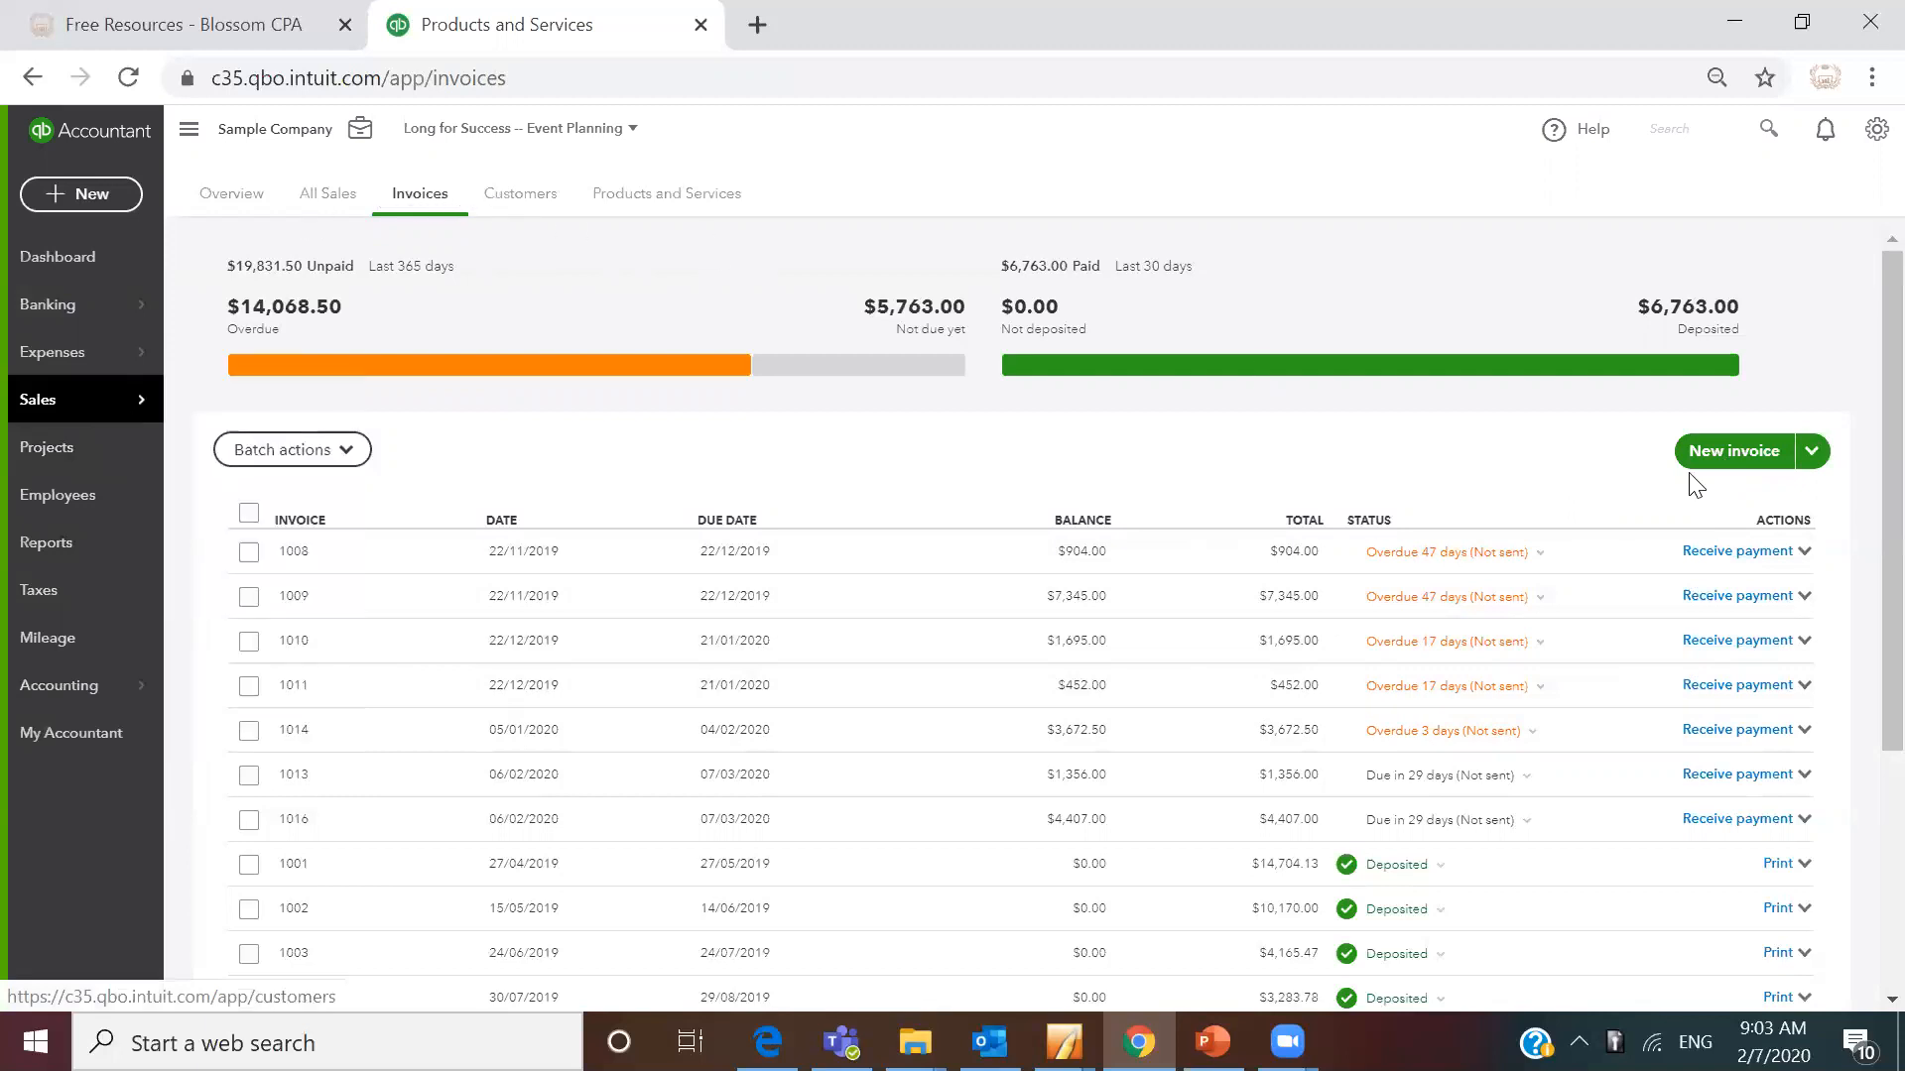
- Create a new invoice for the same CAD customer that paid the deposit
left_click(1753, 458)
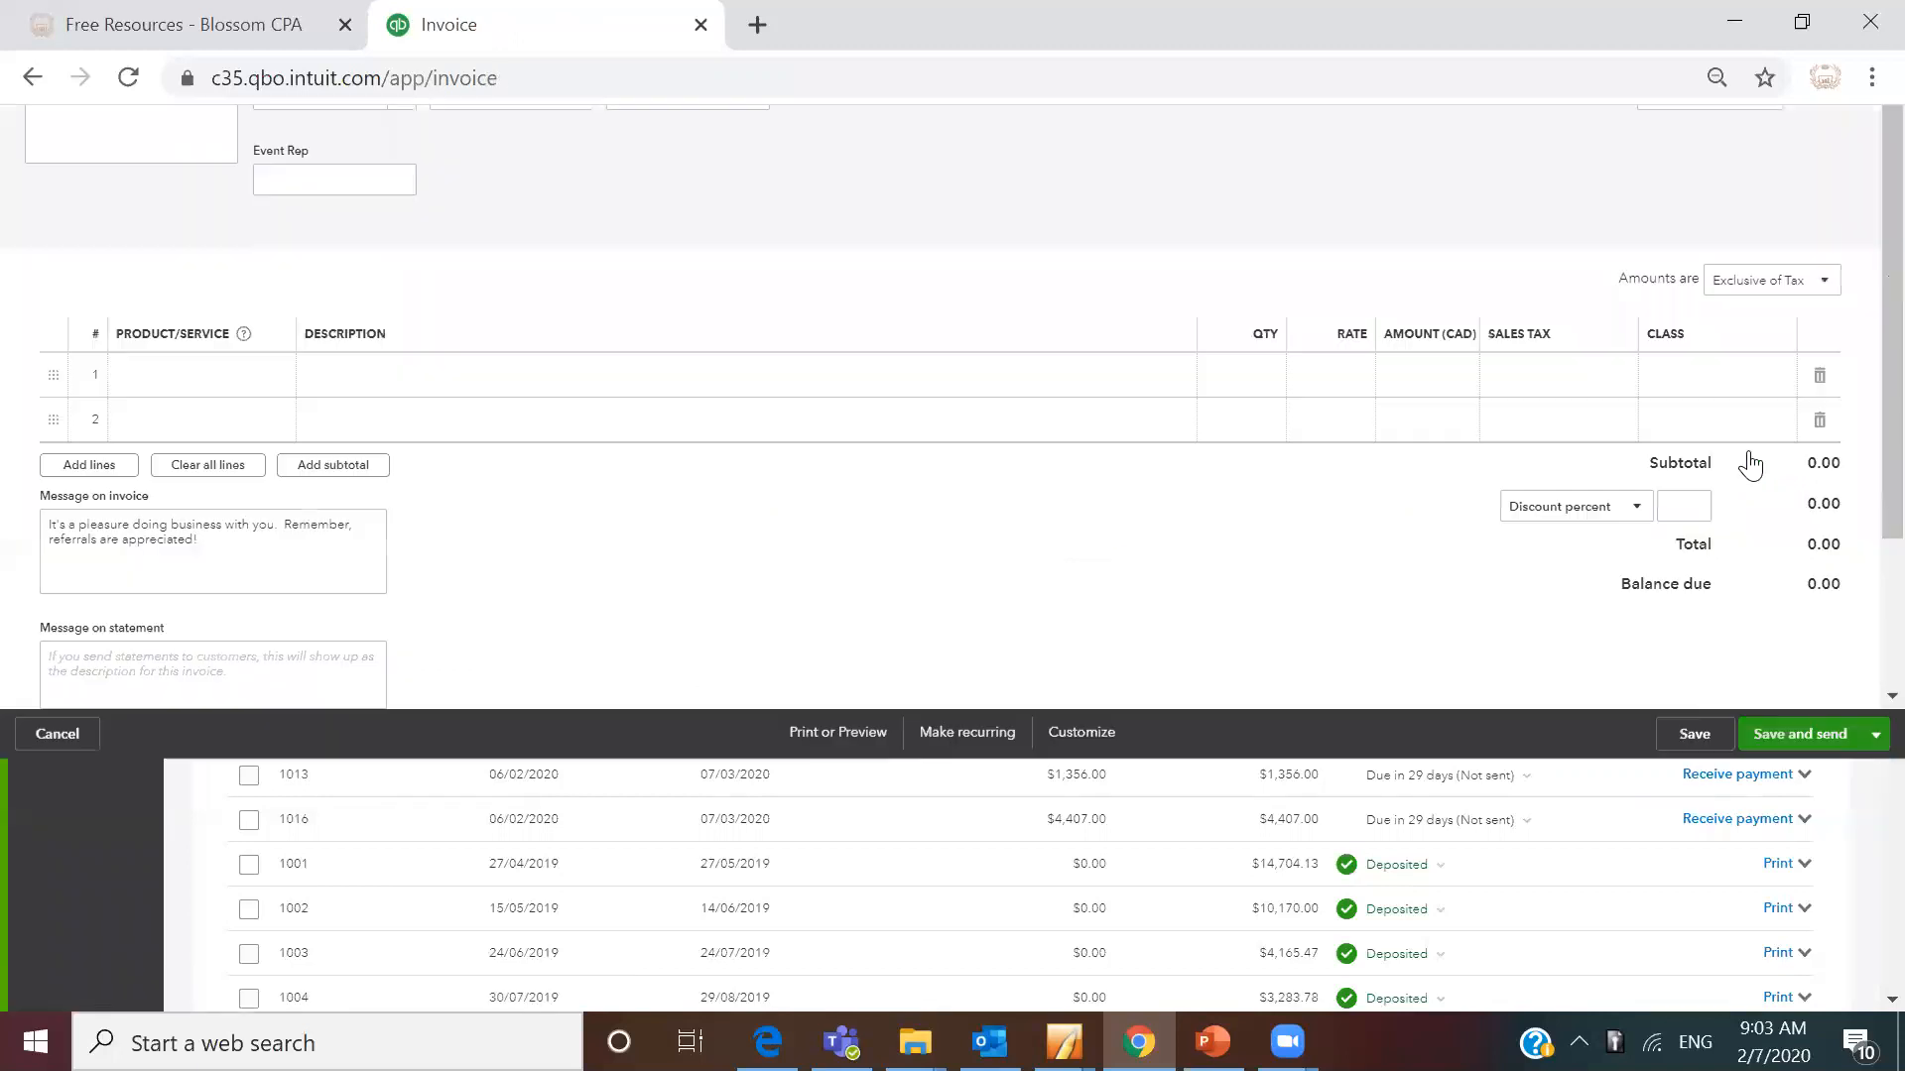
type("Adwi")
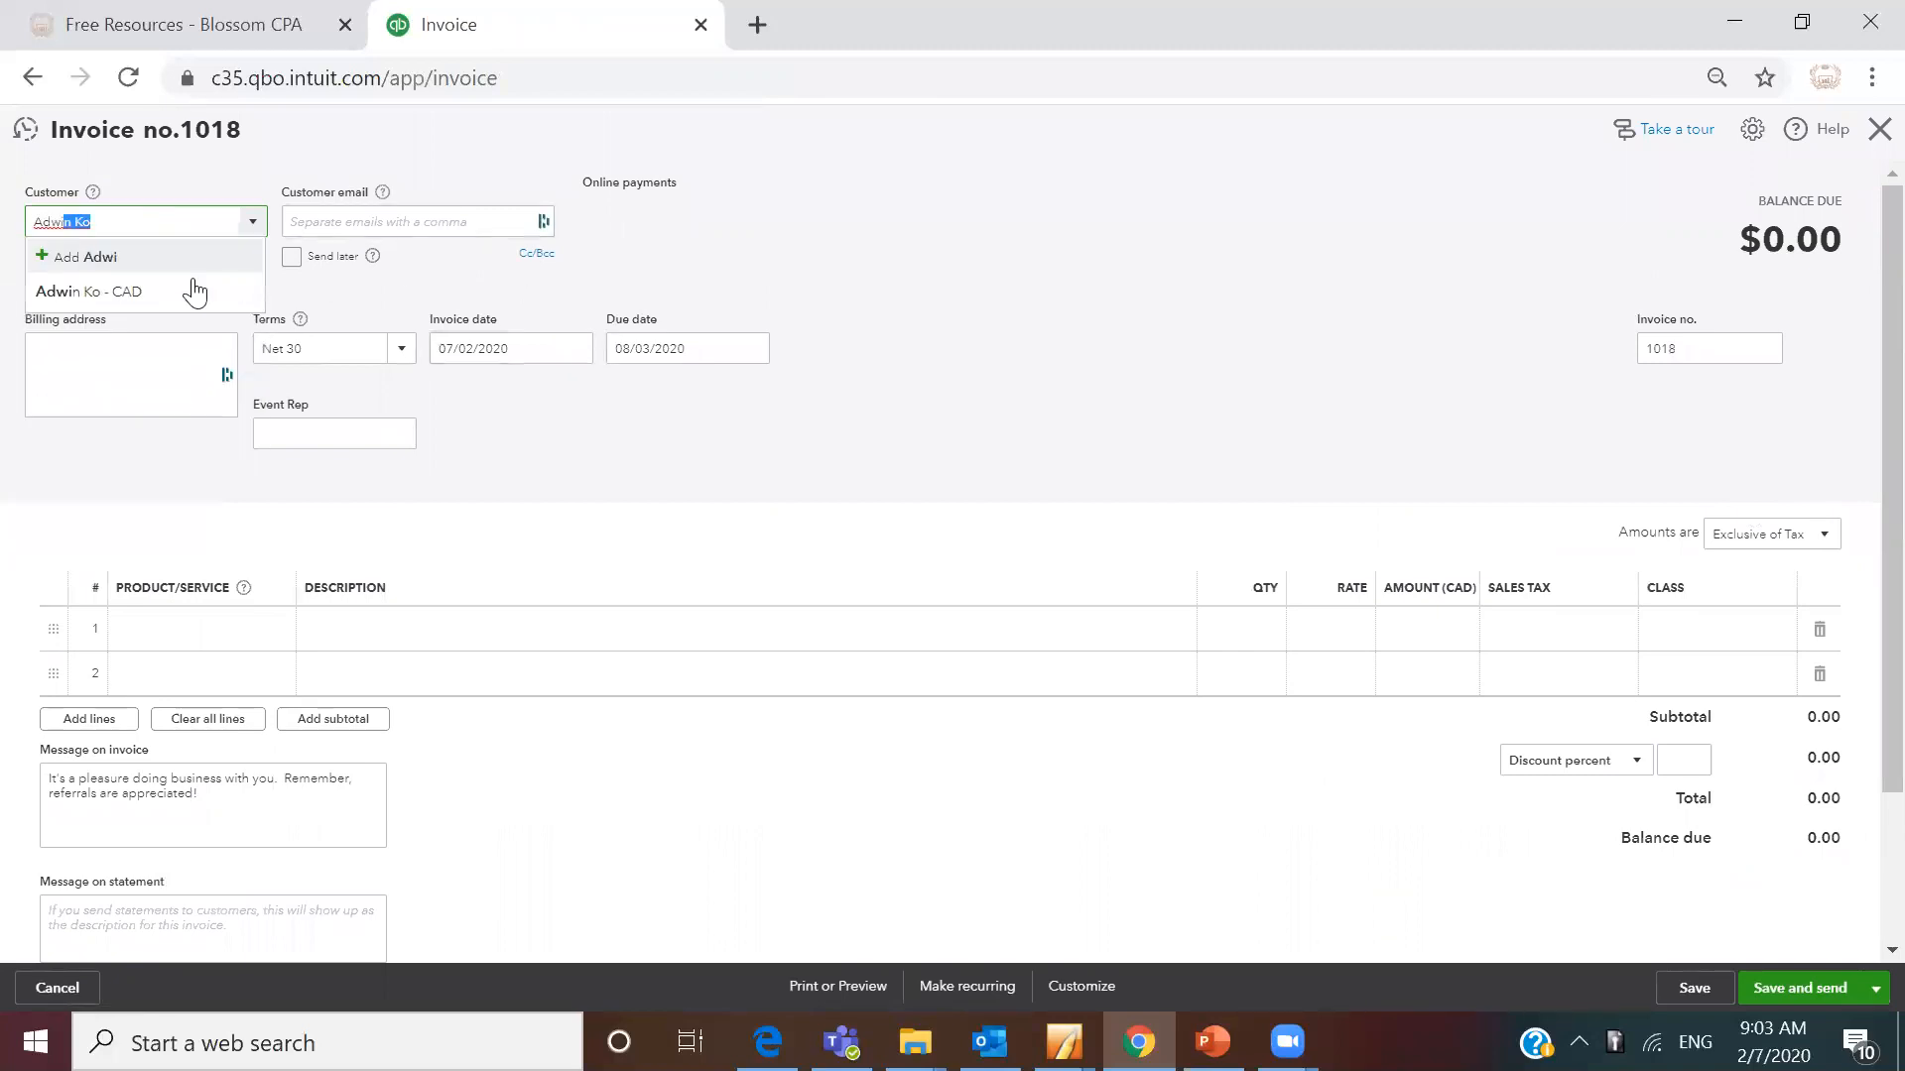
left_click(148, 291)
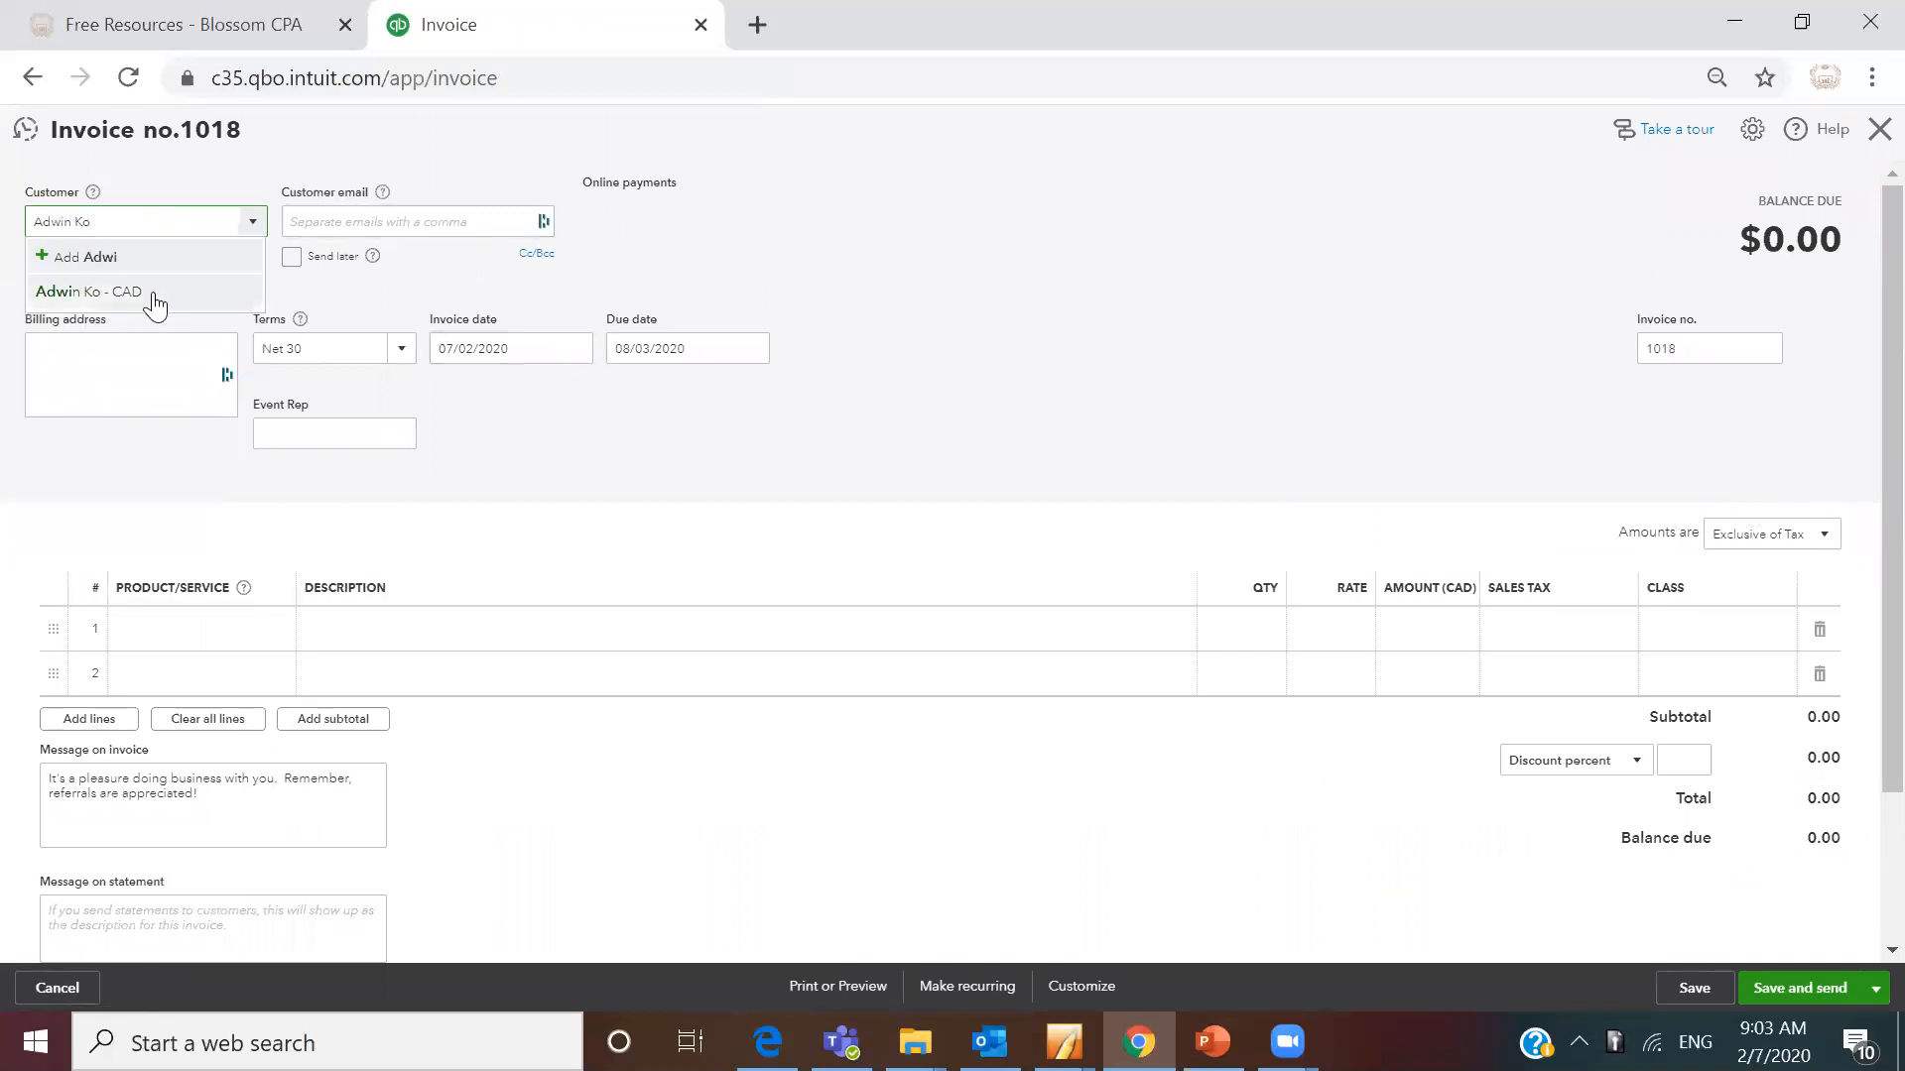
- Fill the first invoice line with the general Services item, an amount of 10000 and the HST ON sales tax
left_click(179, 625)
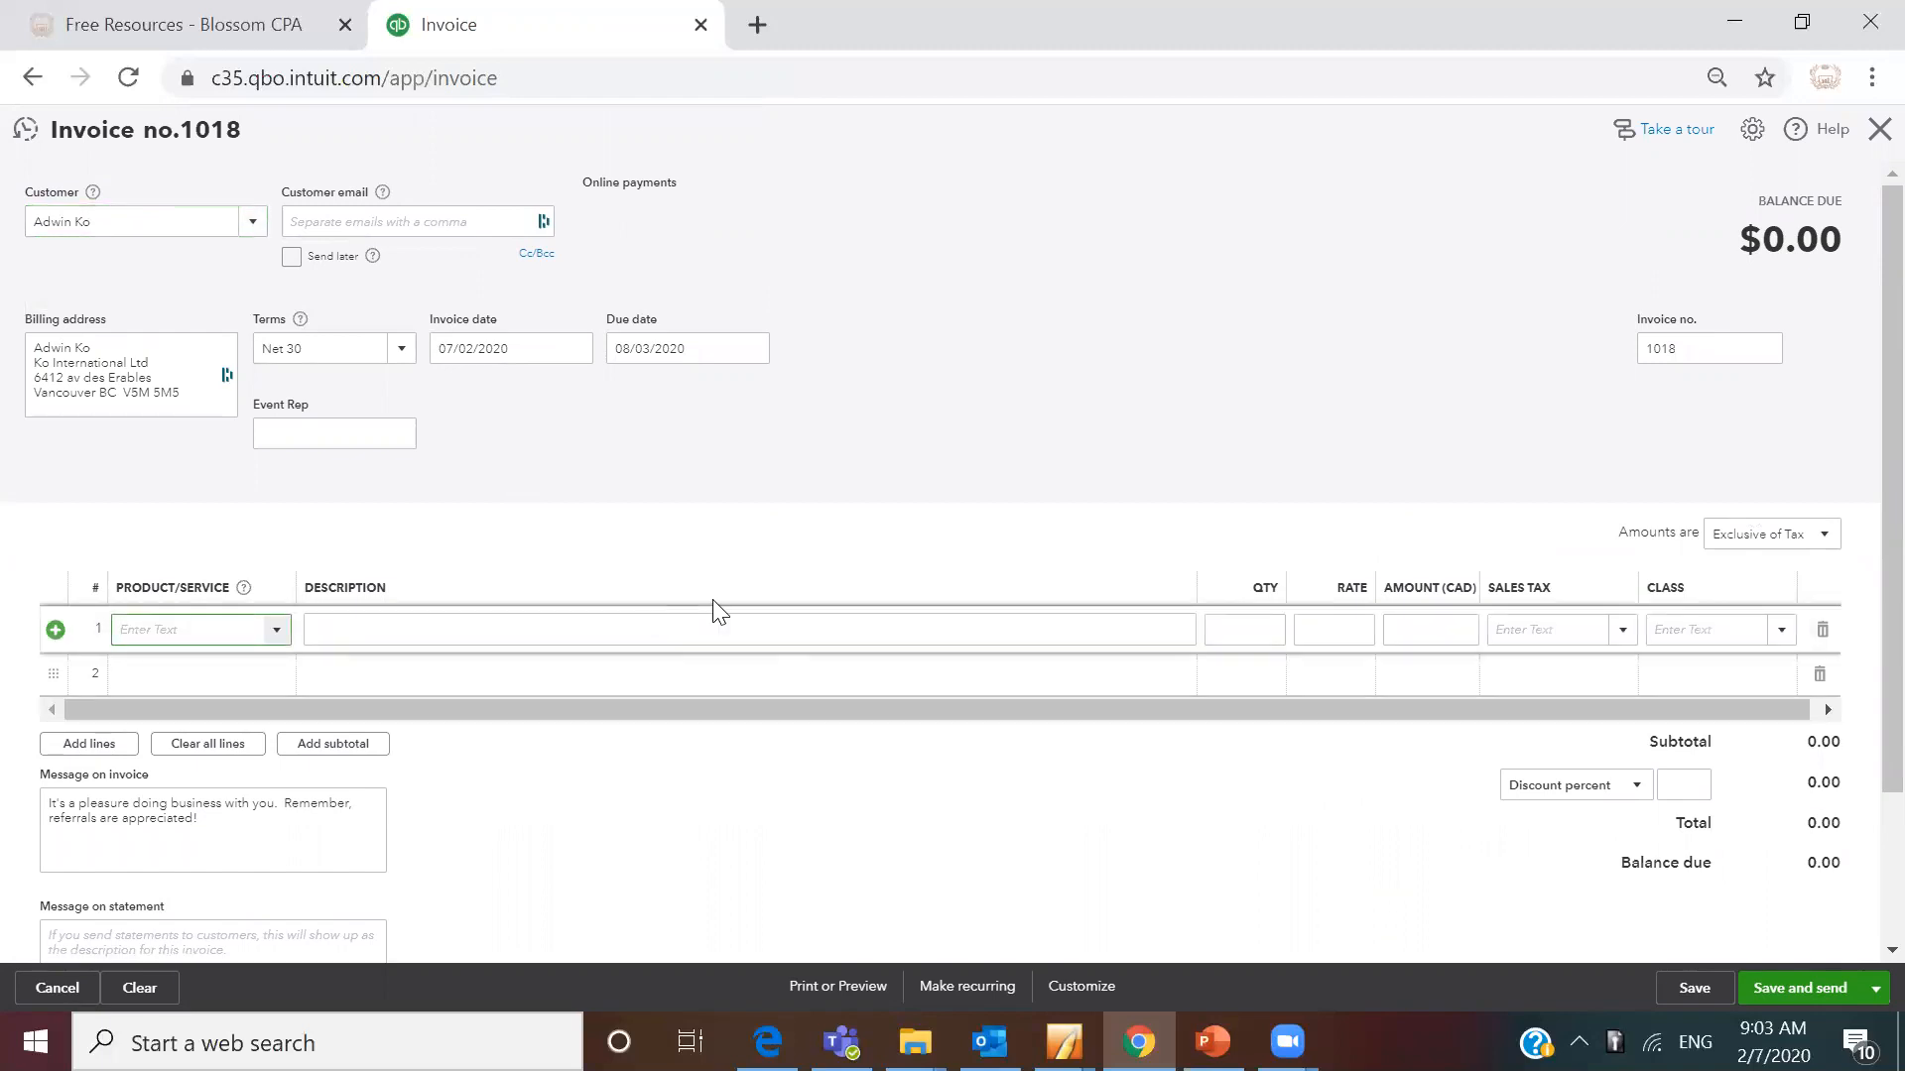
type("ser")
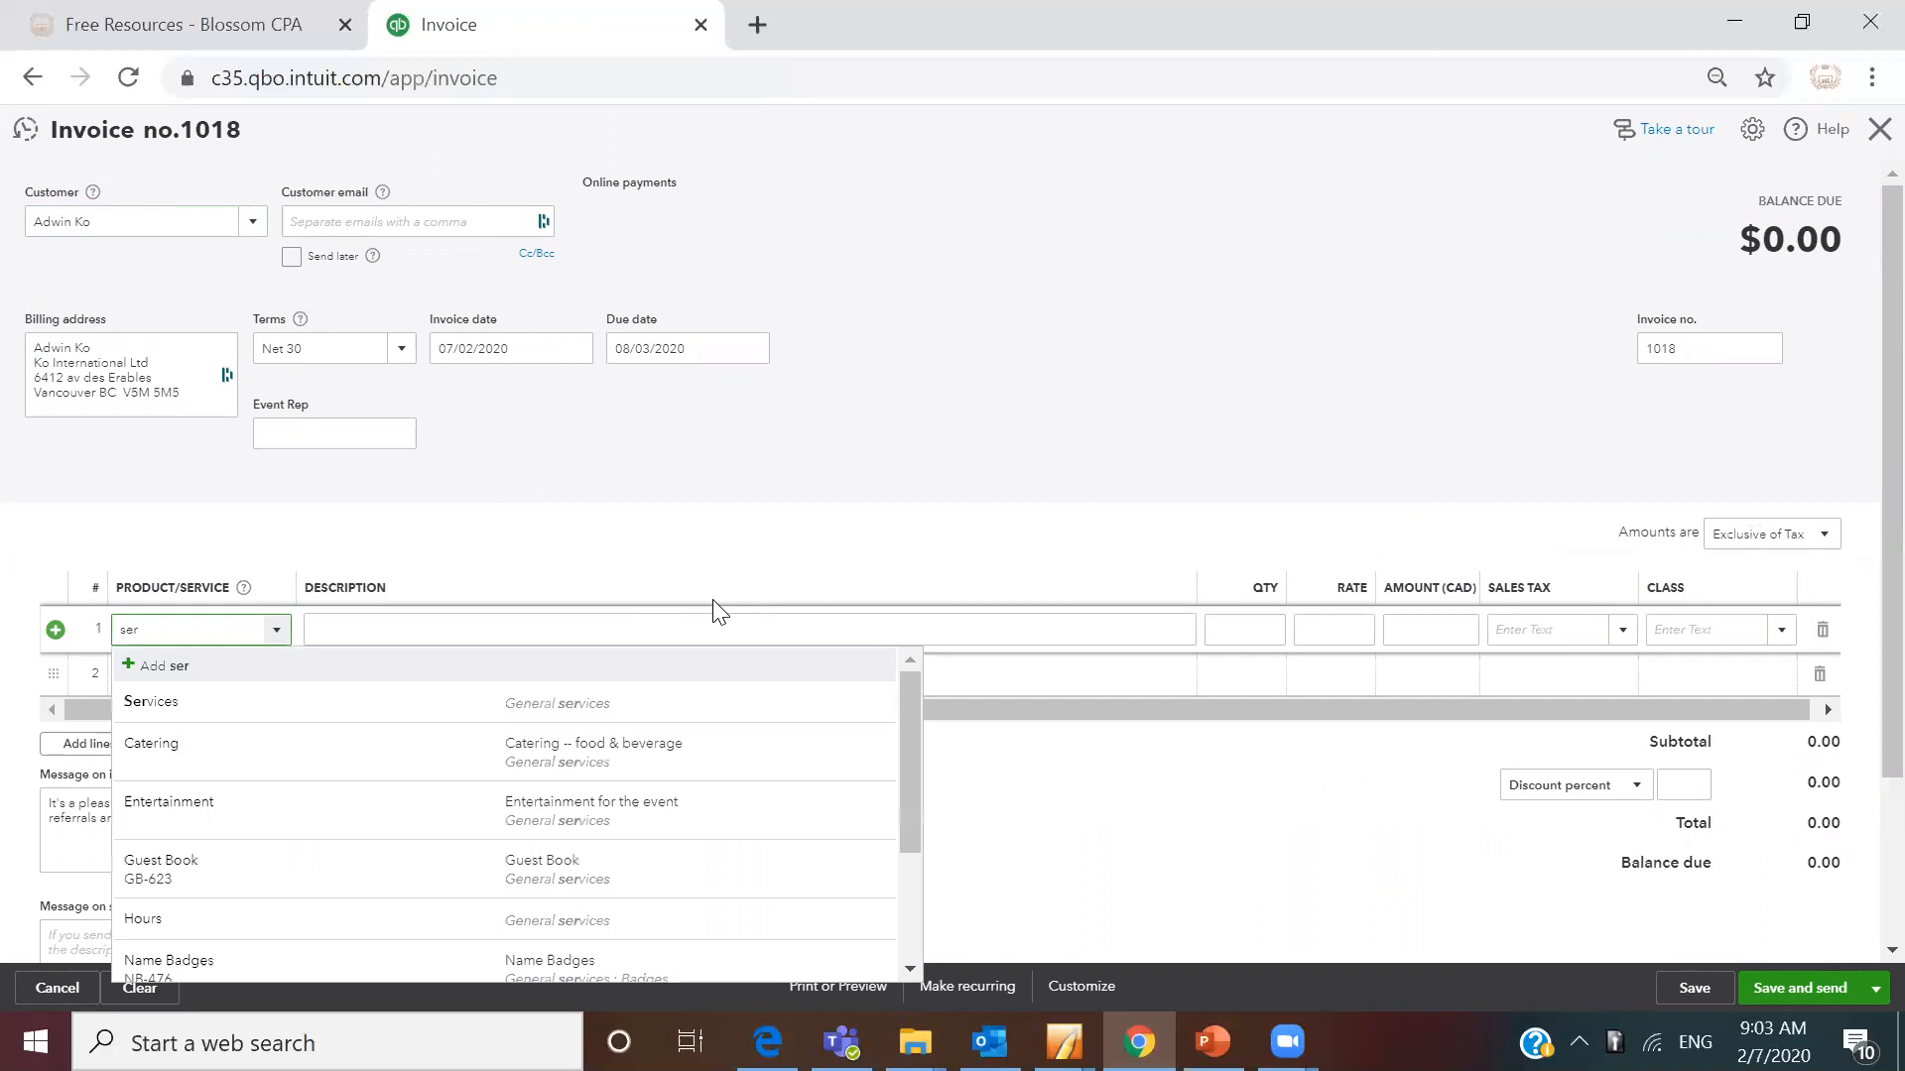
left_click(552, 704)
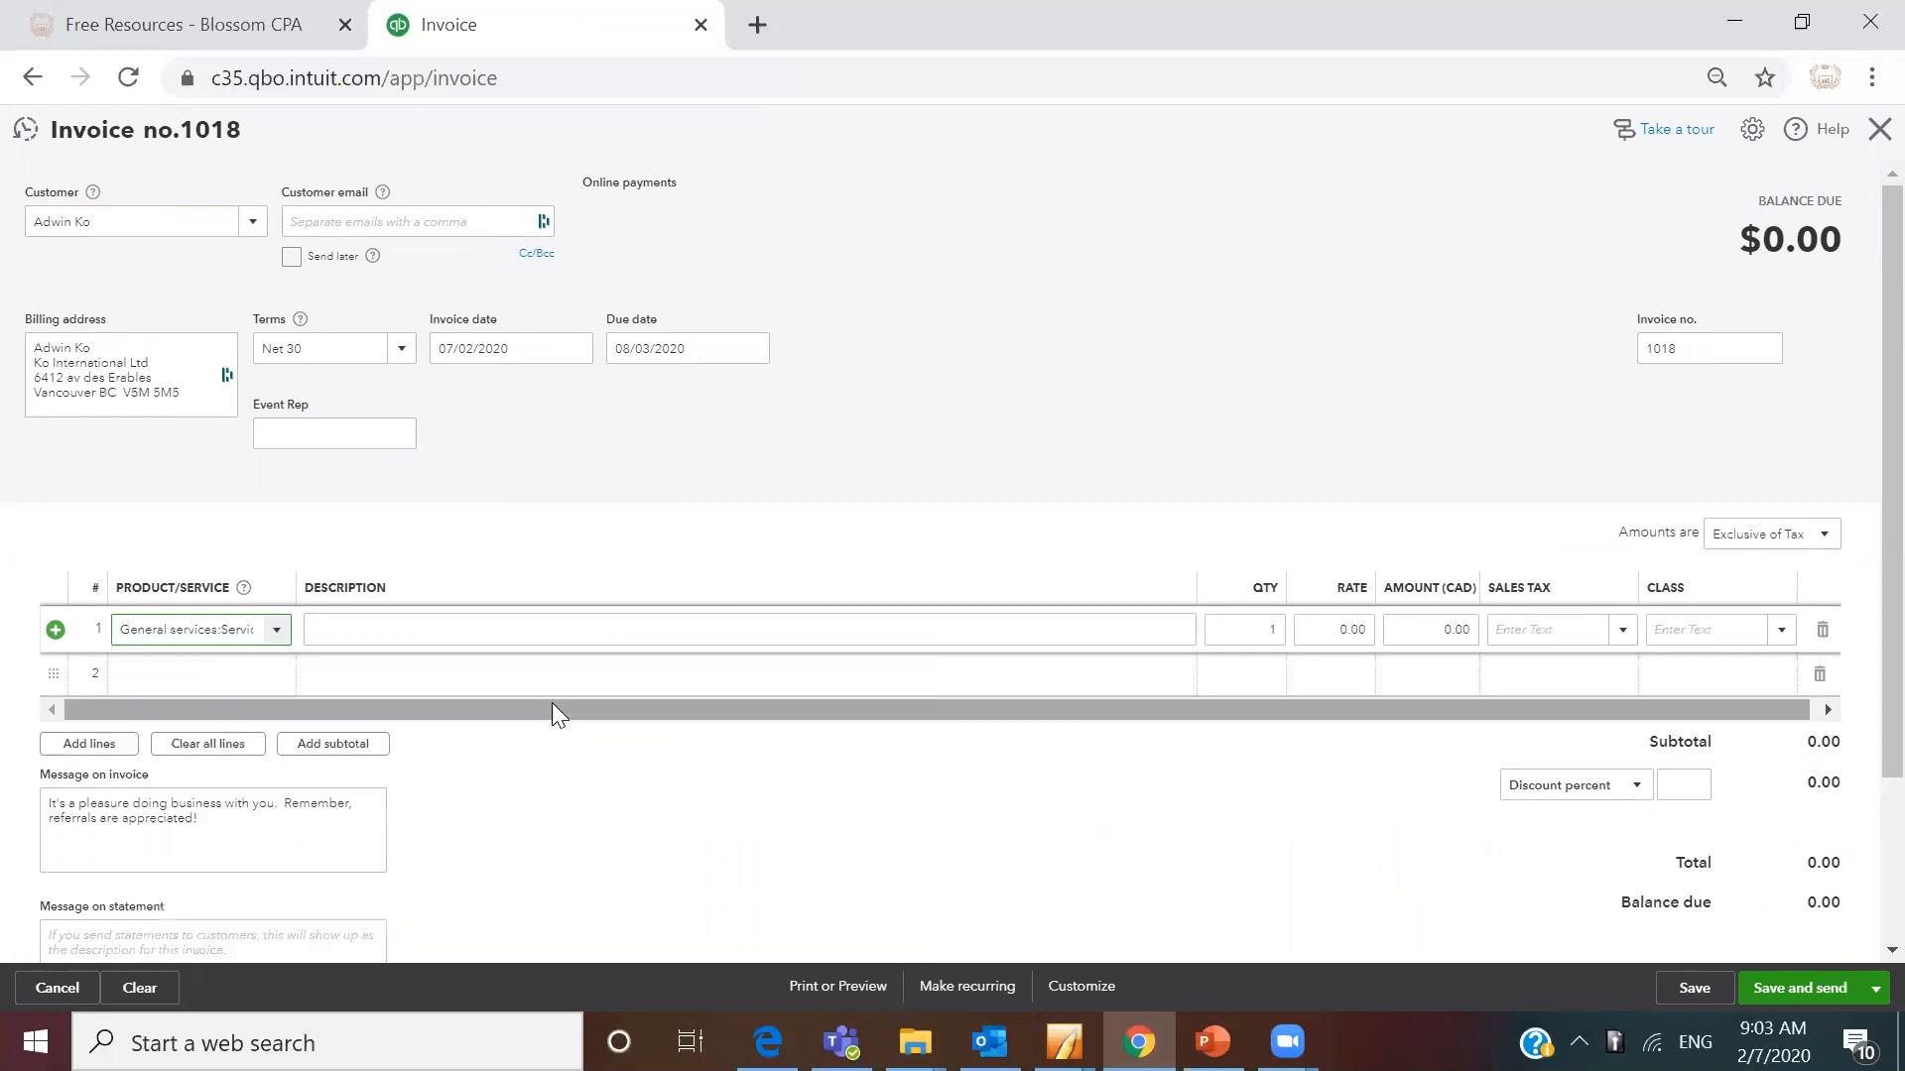
left_click(465, 631)
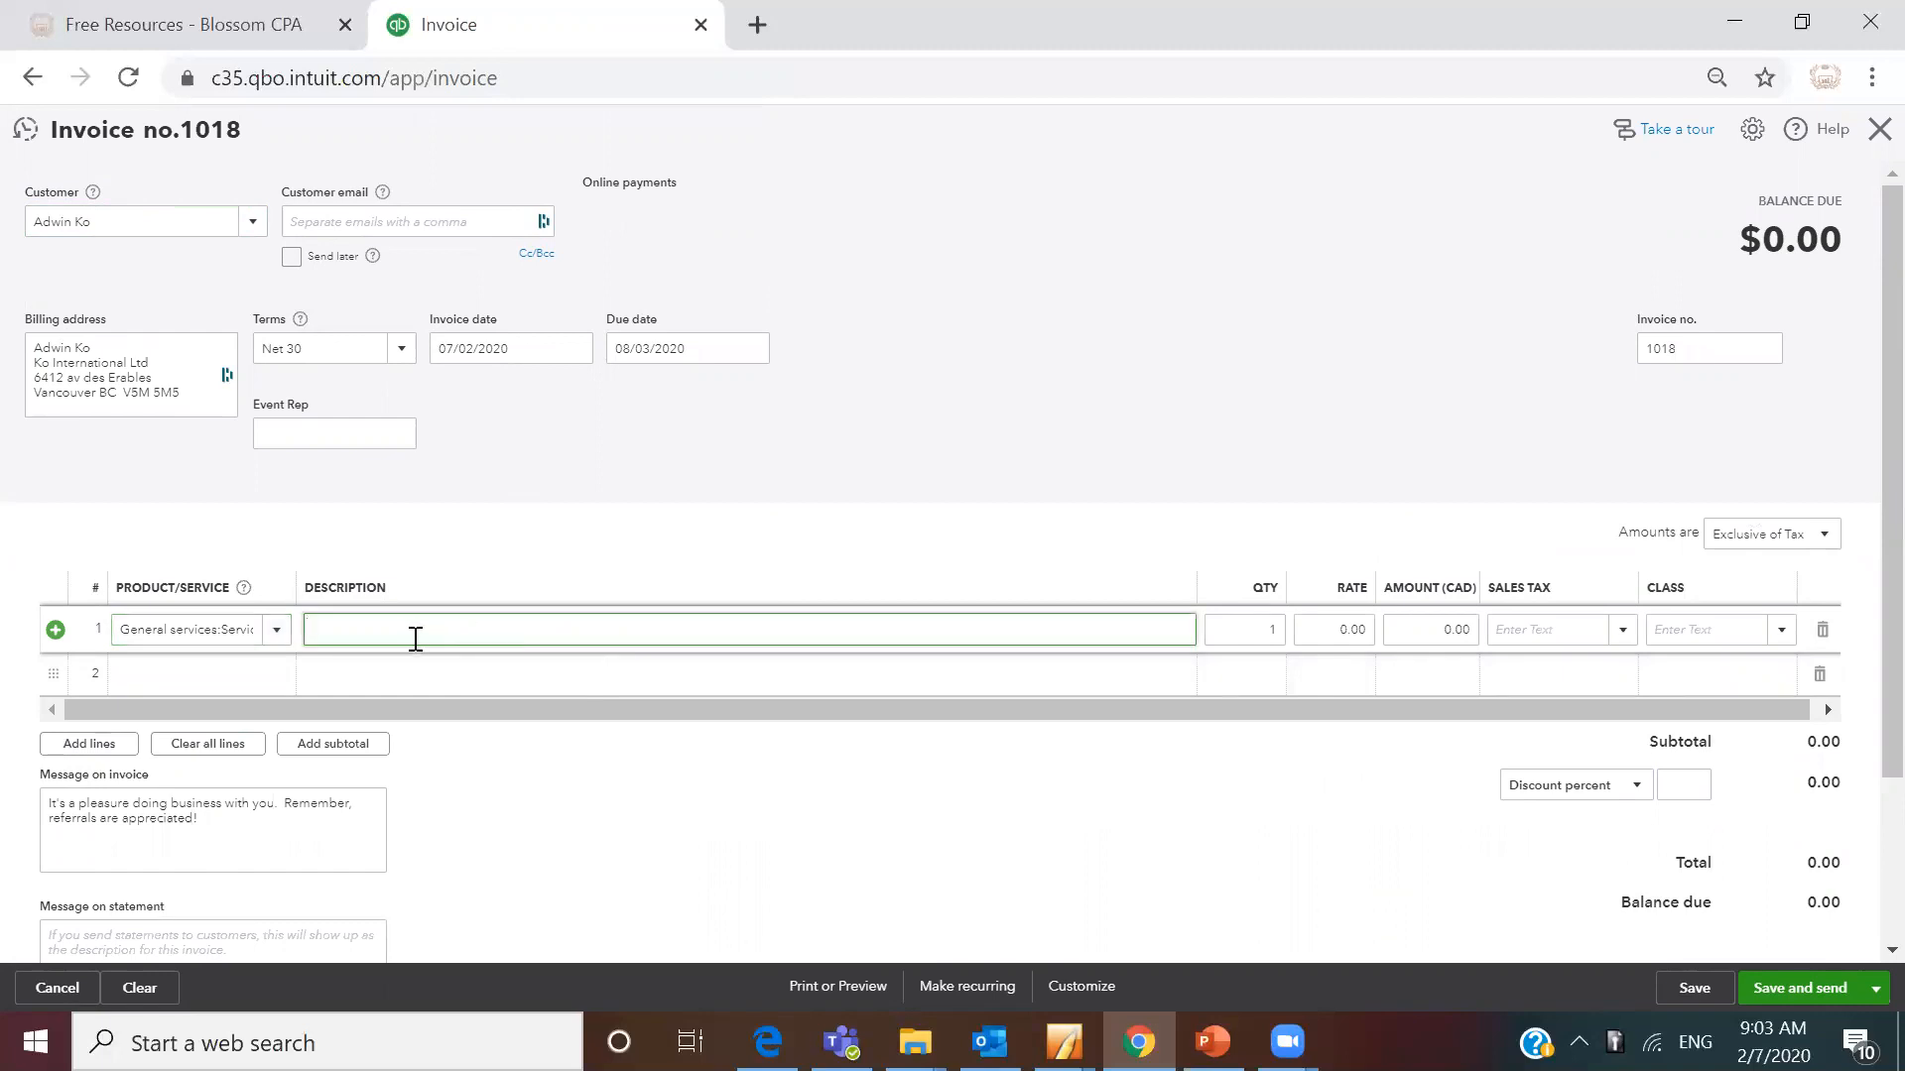
left_click(1420, 629)
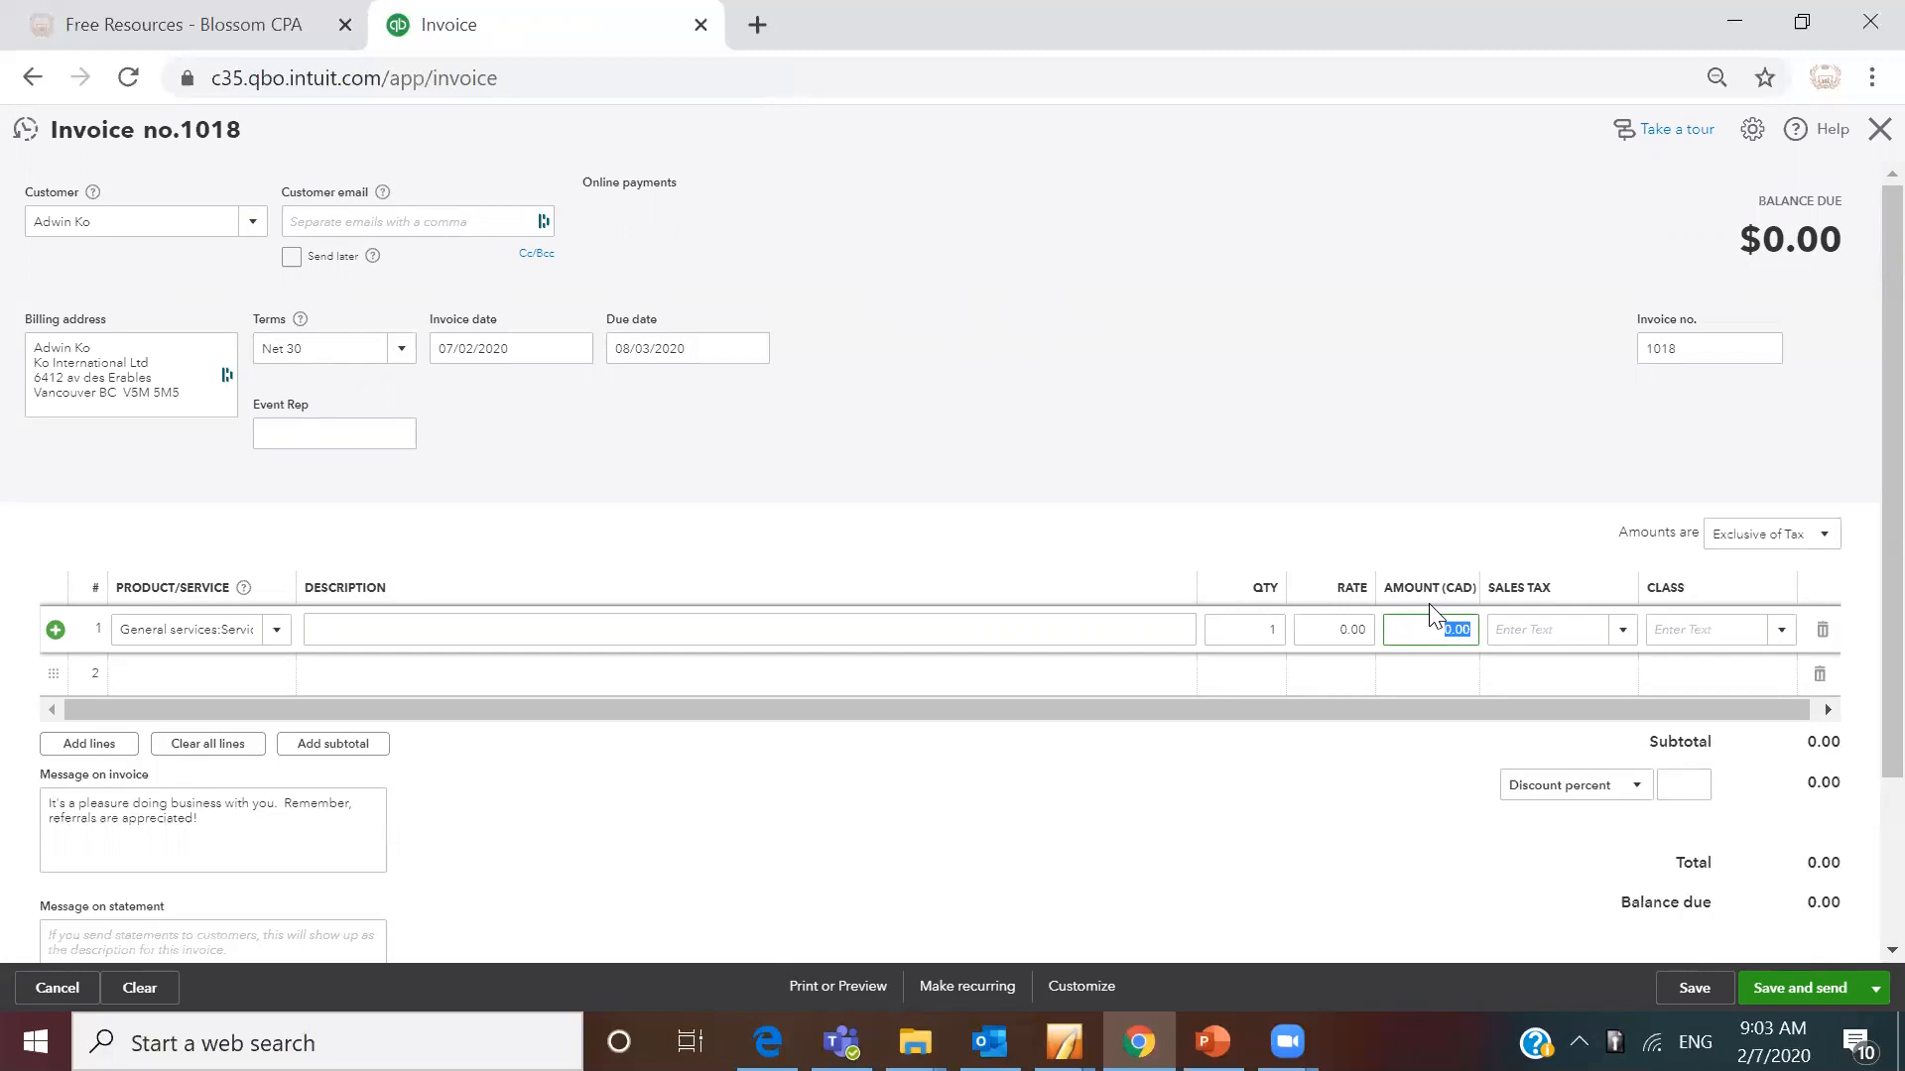
type("10000")
left_click(1624, 635)
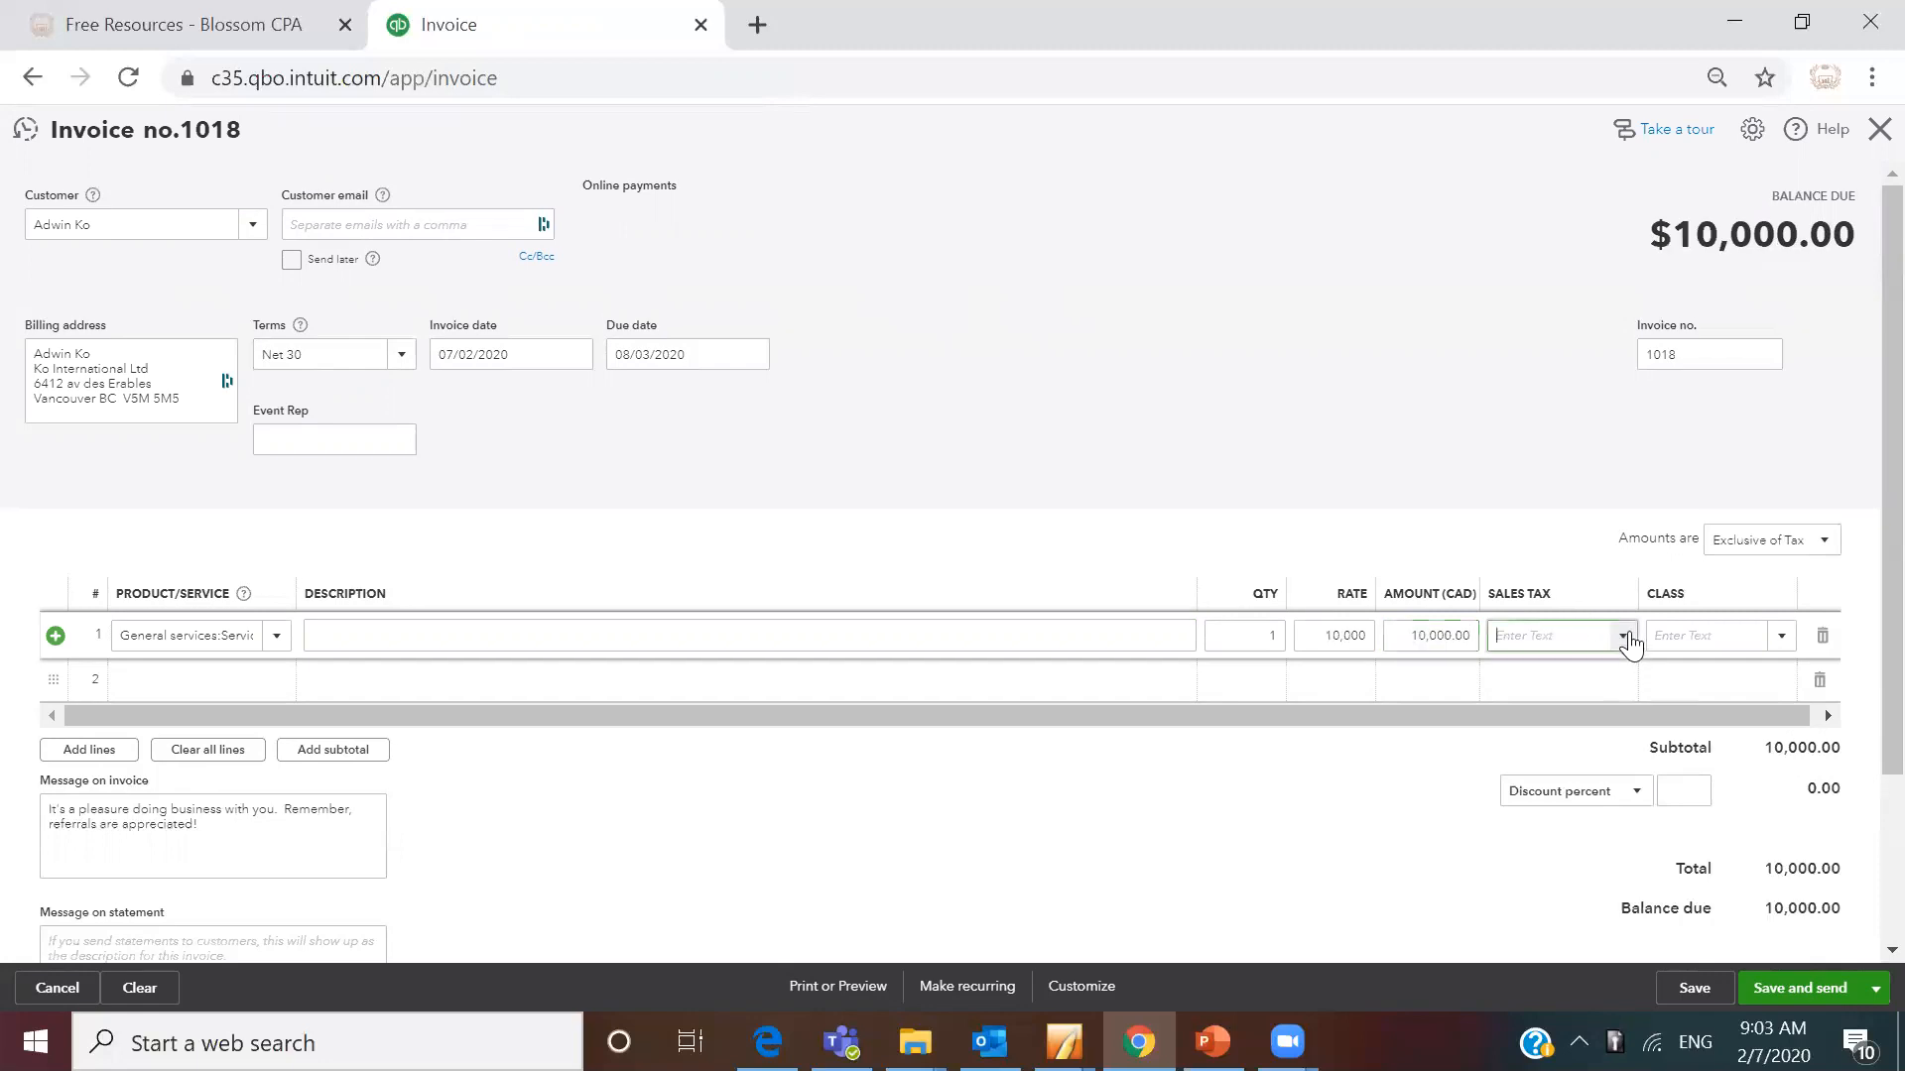
left_click(1553, 754)
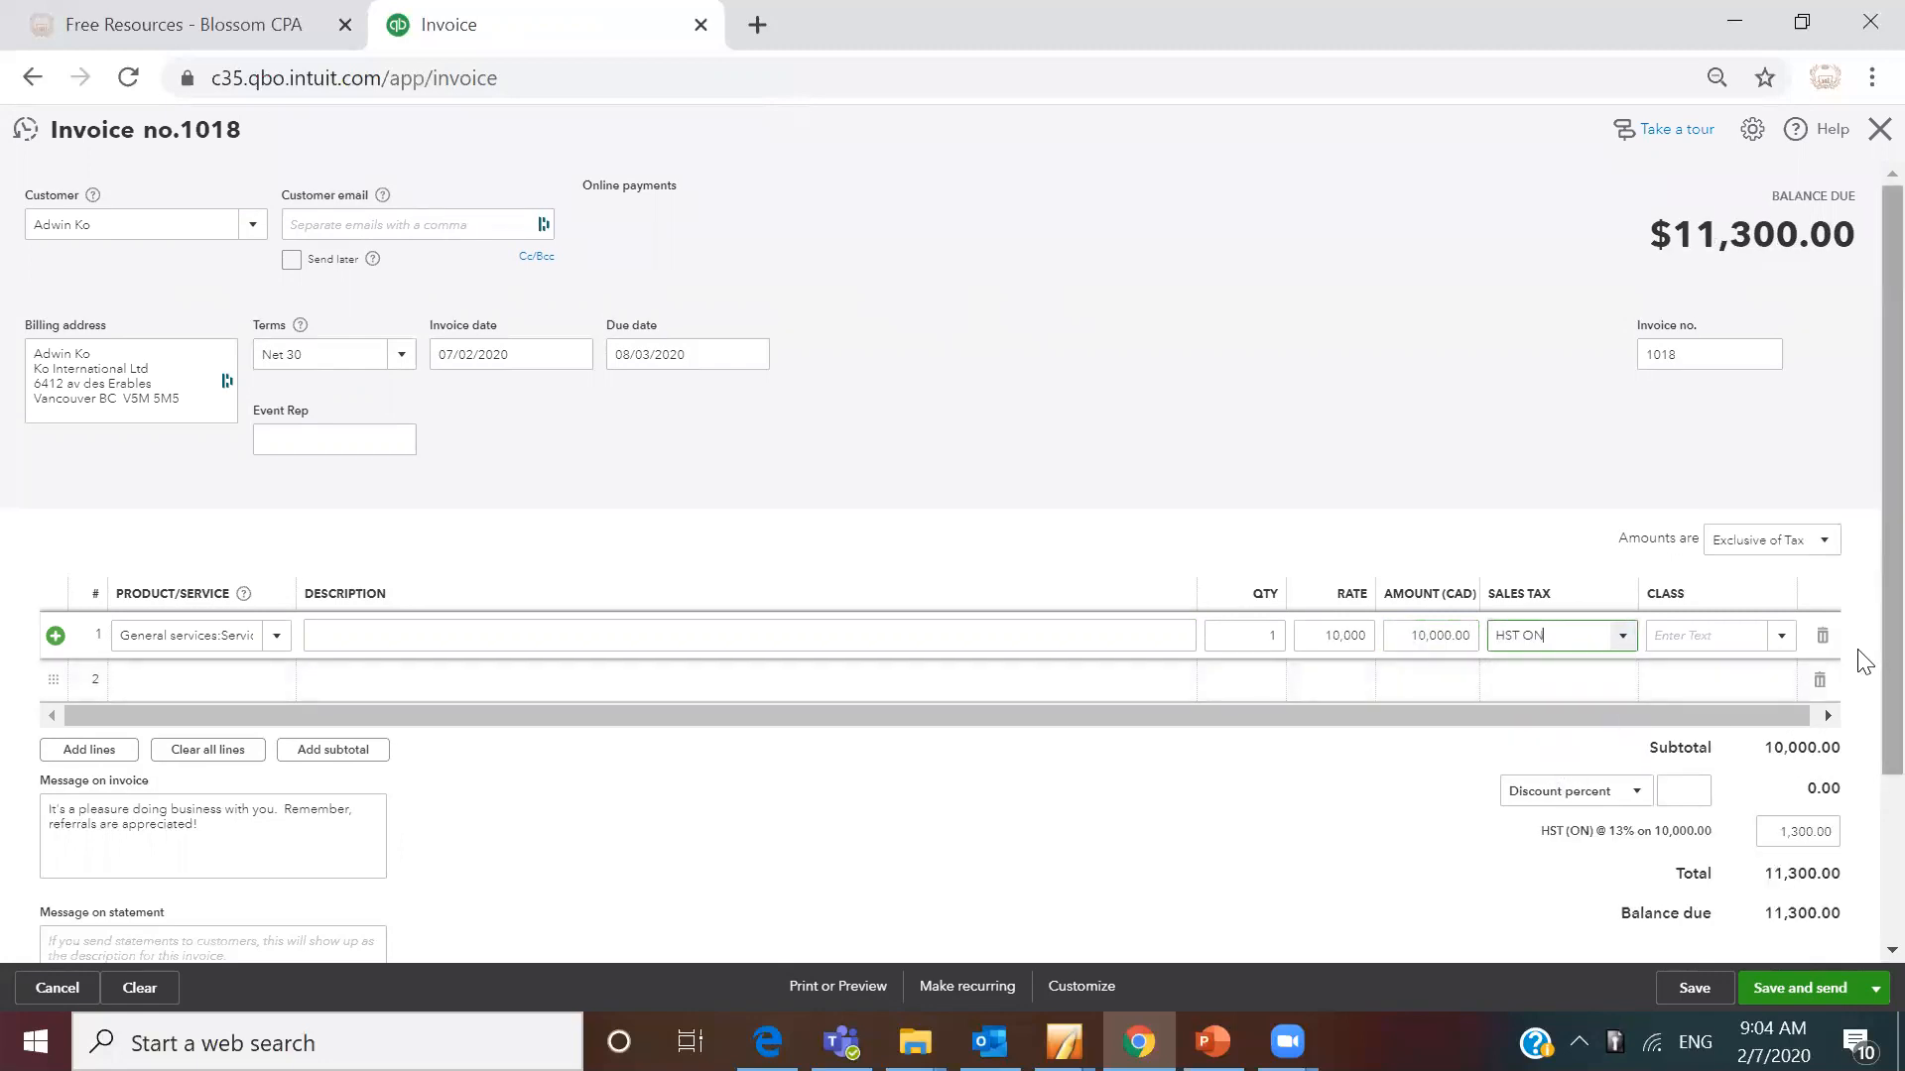
- Add a second invoice line for Deposits From Clients with an amount of -1,000 to apply the deposit
left_click_drag(1885, 665, 1858, 697)
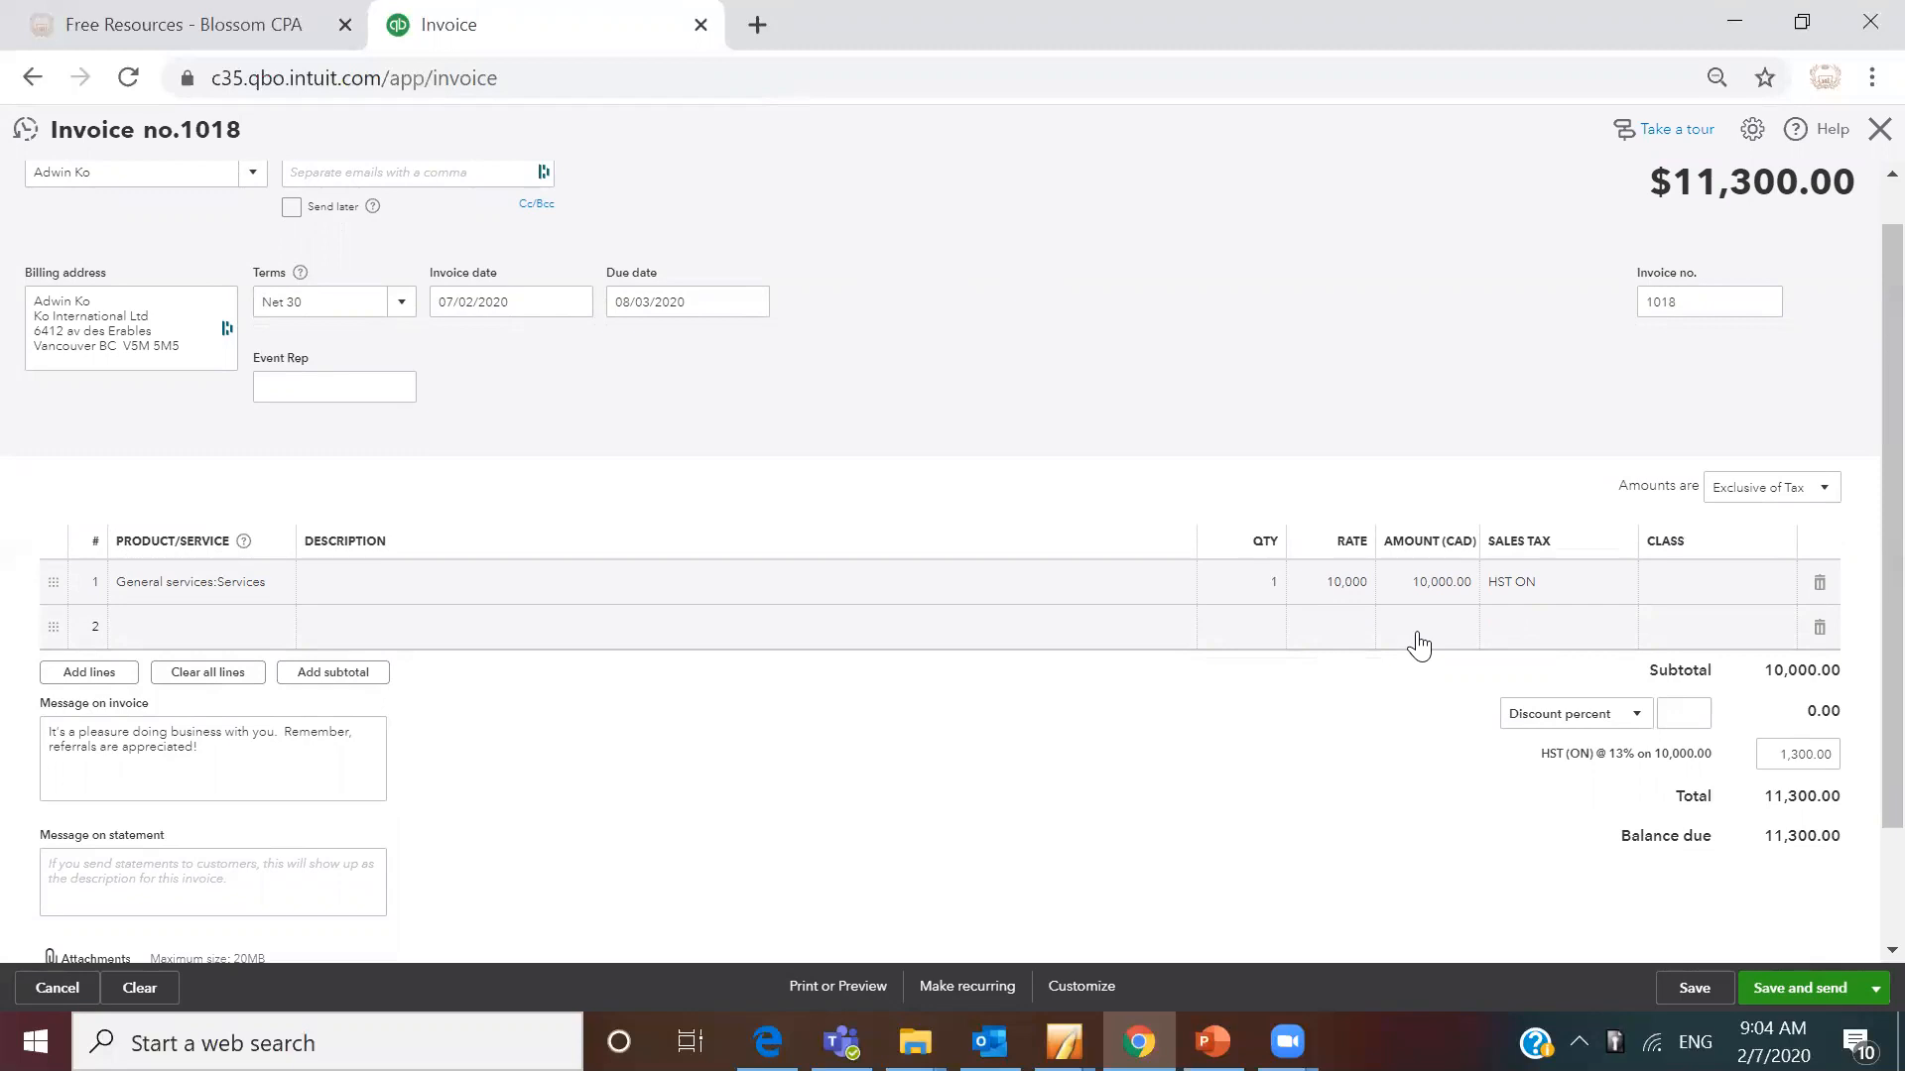
left_click(233, 629)
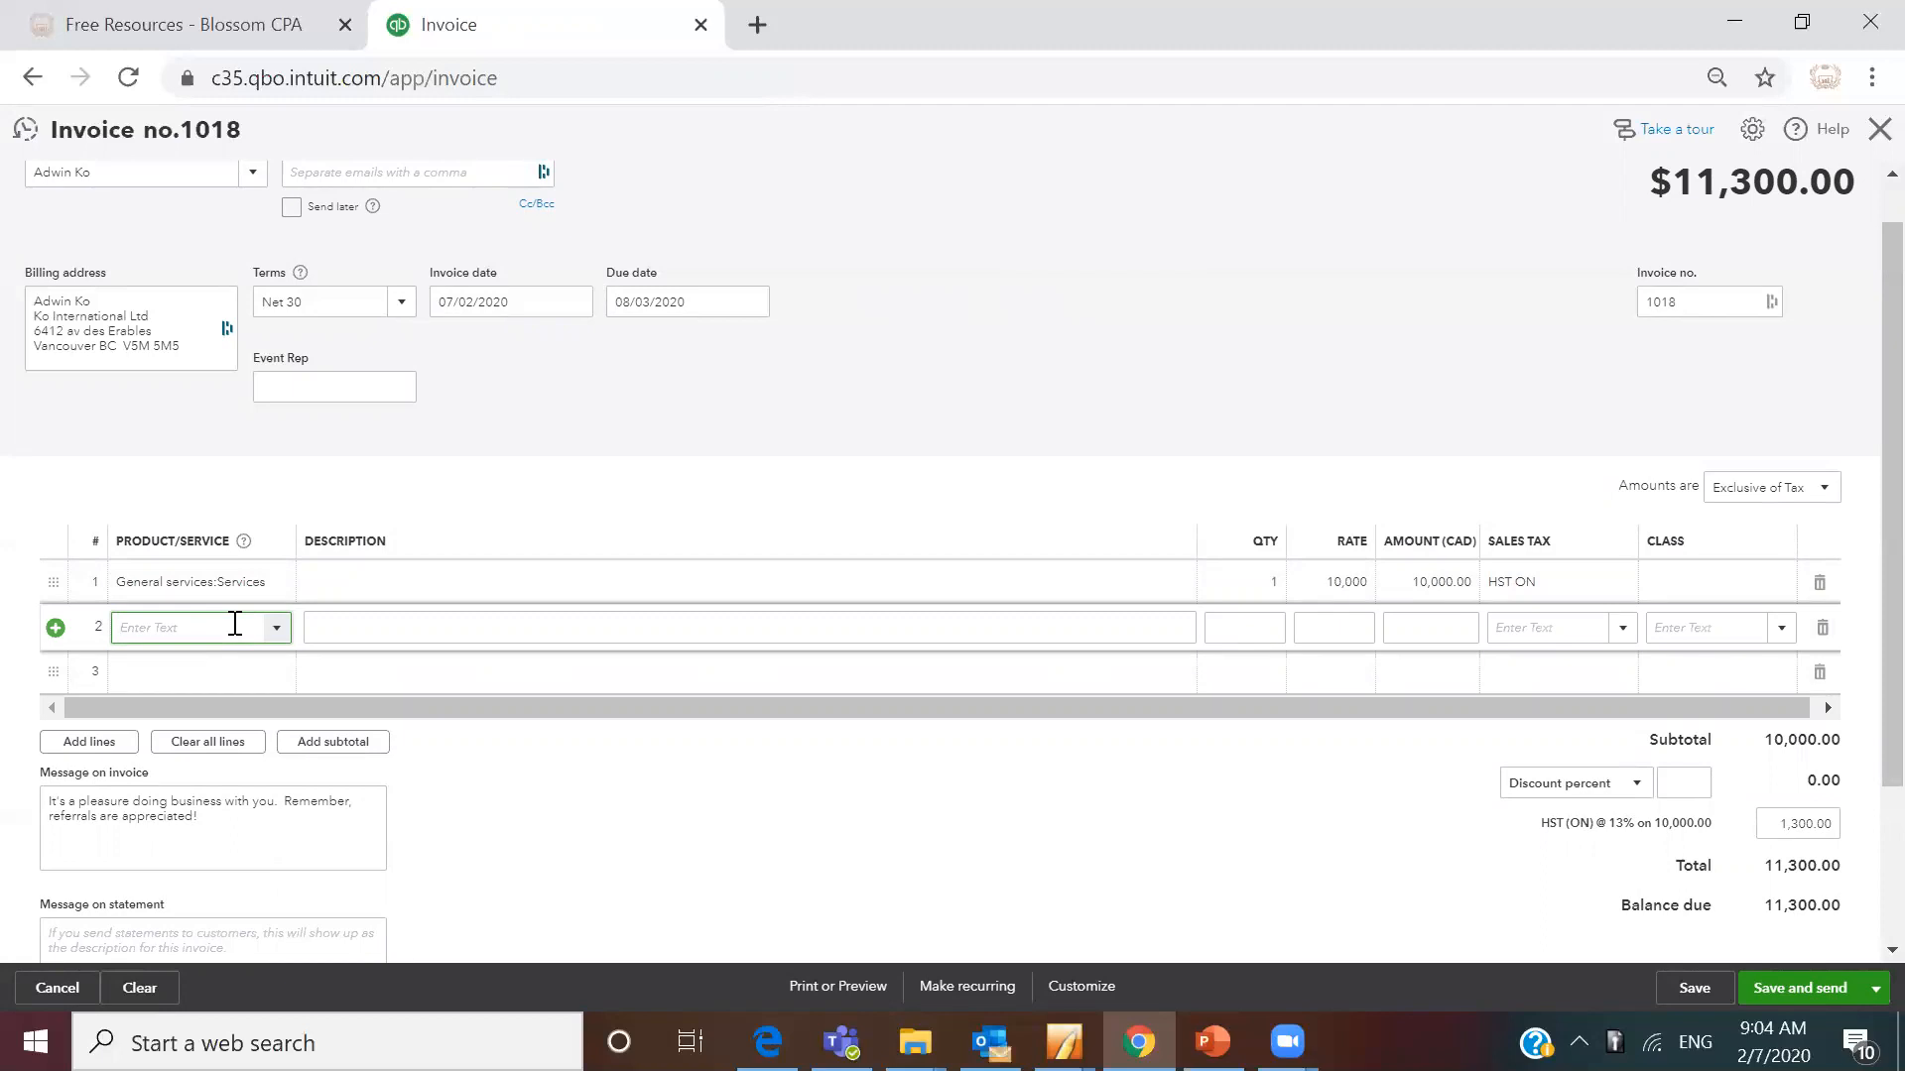
type("Deposits From Clients")
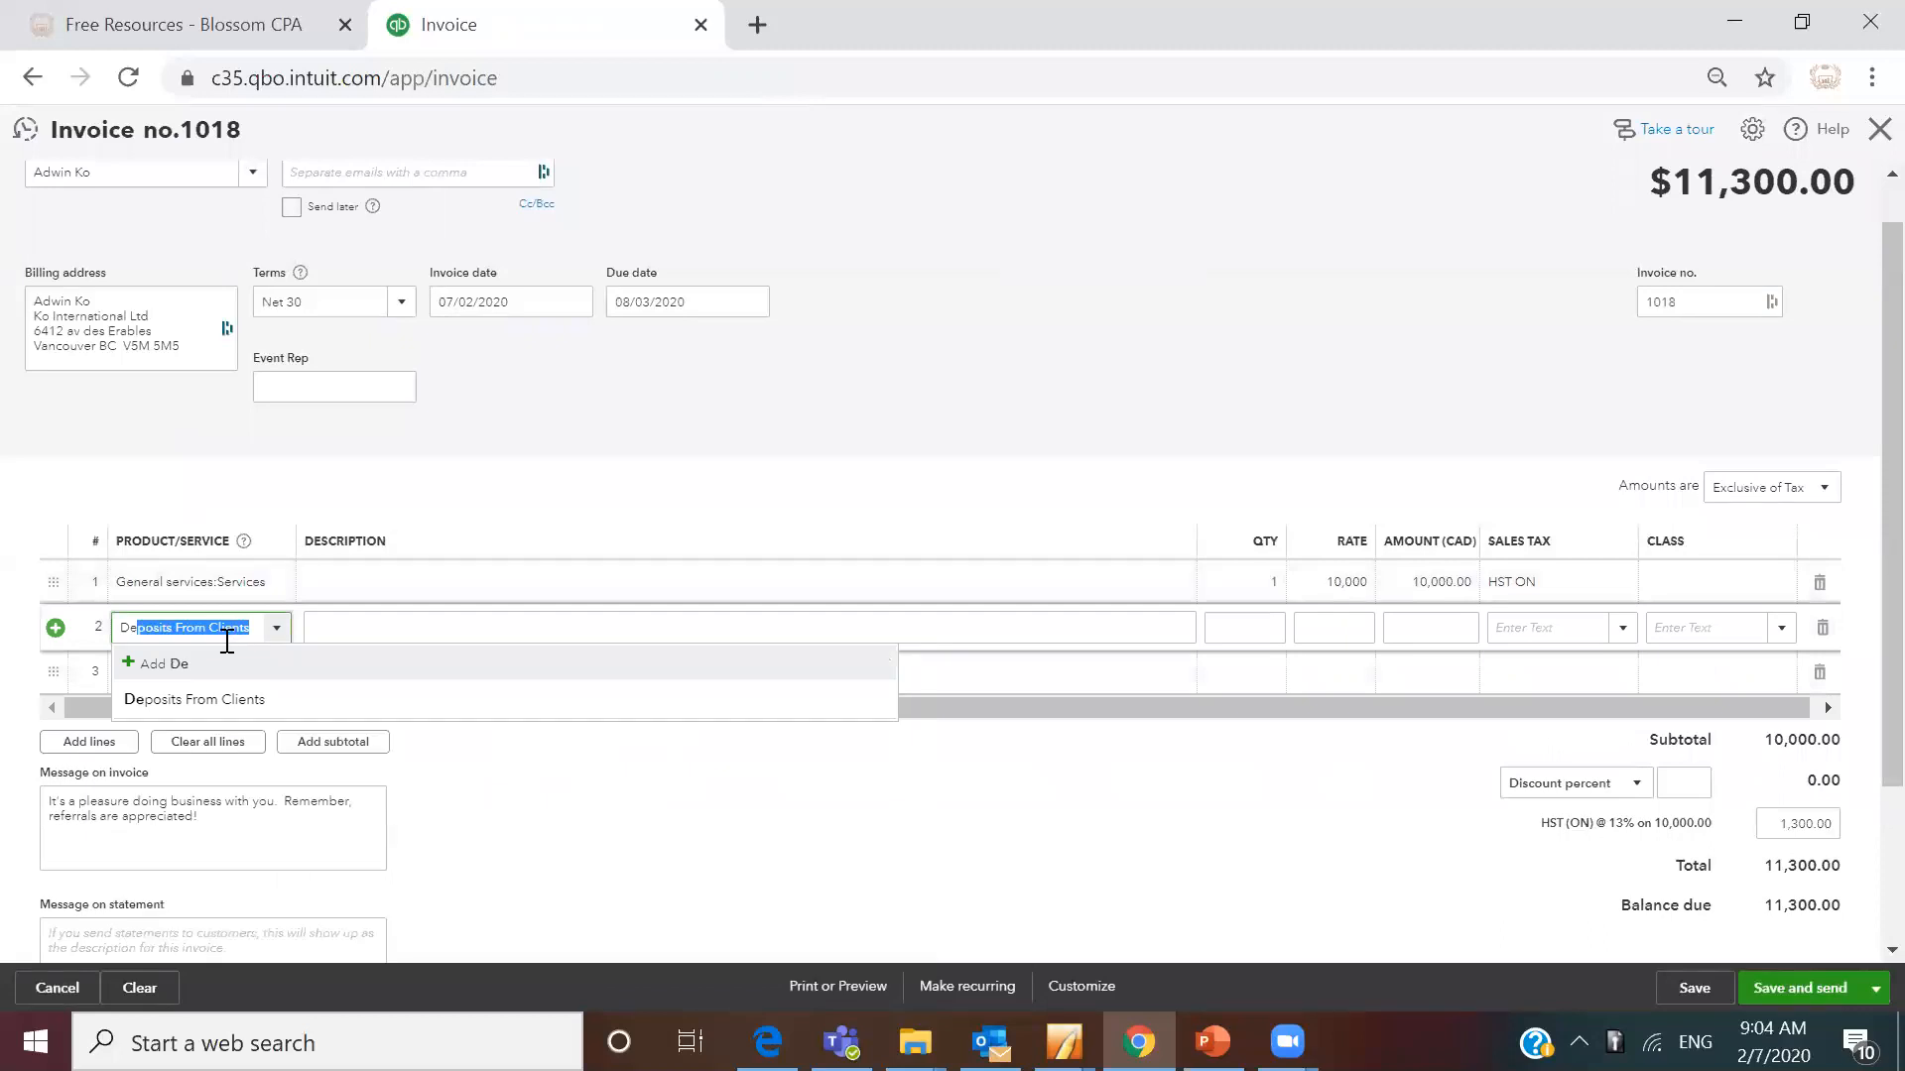
left_click(197, 701)
left_click(1421, 627)
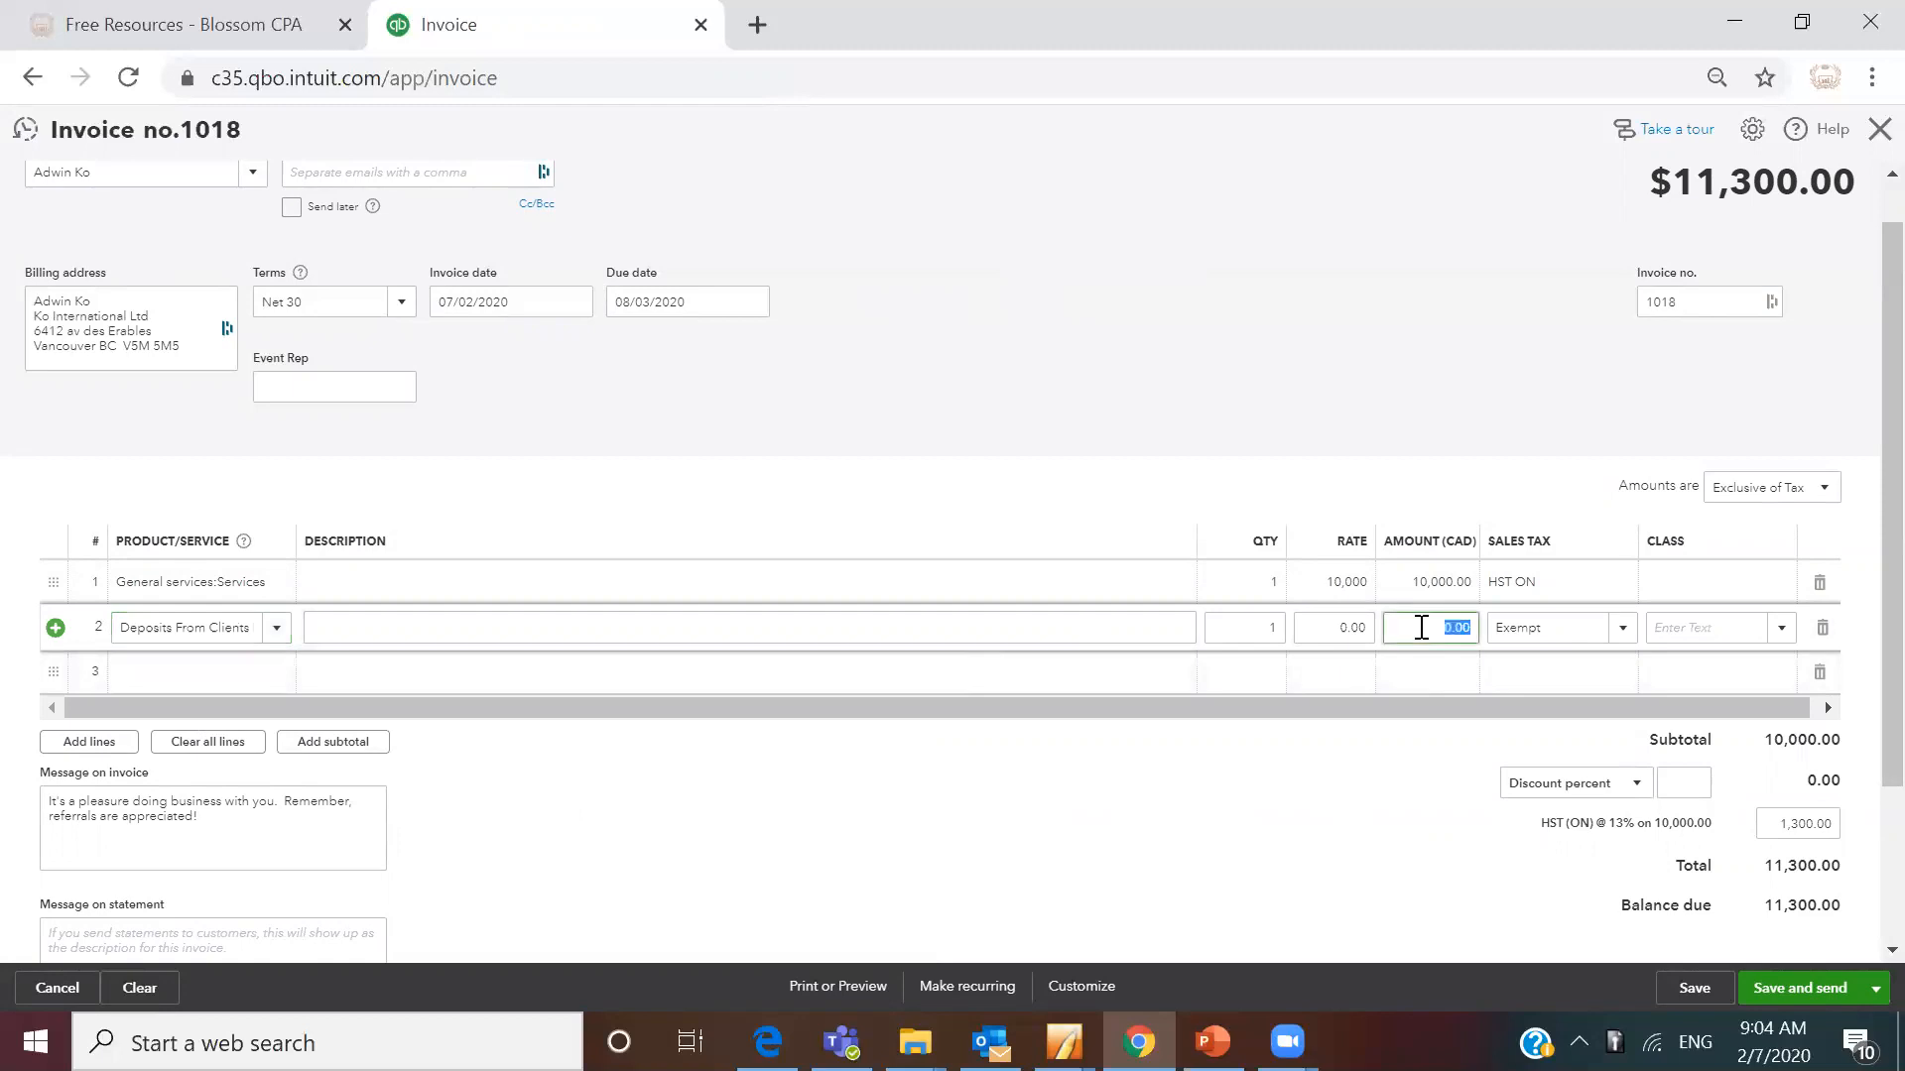
type("-")
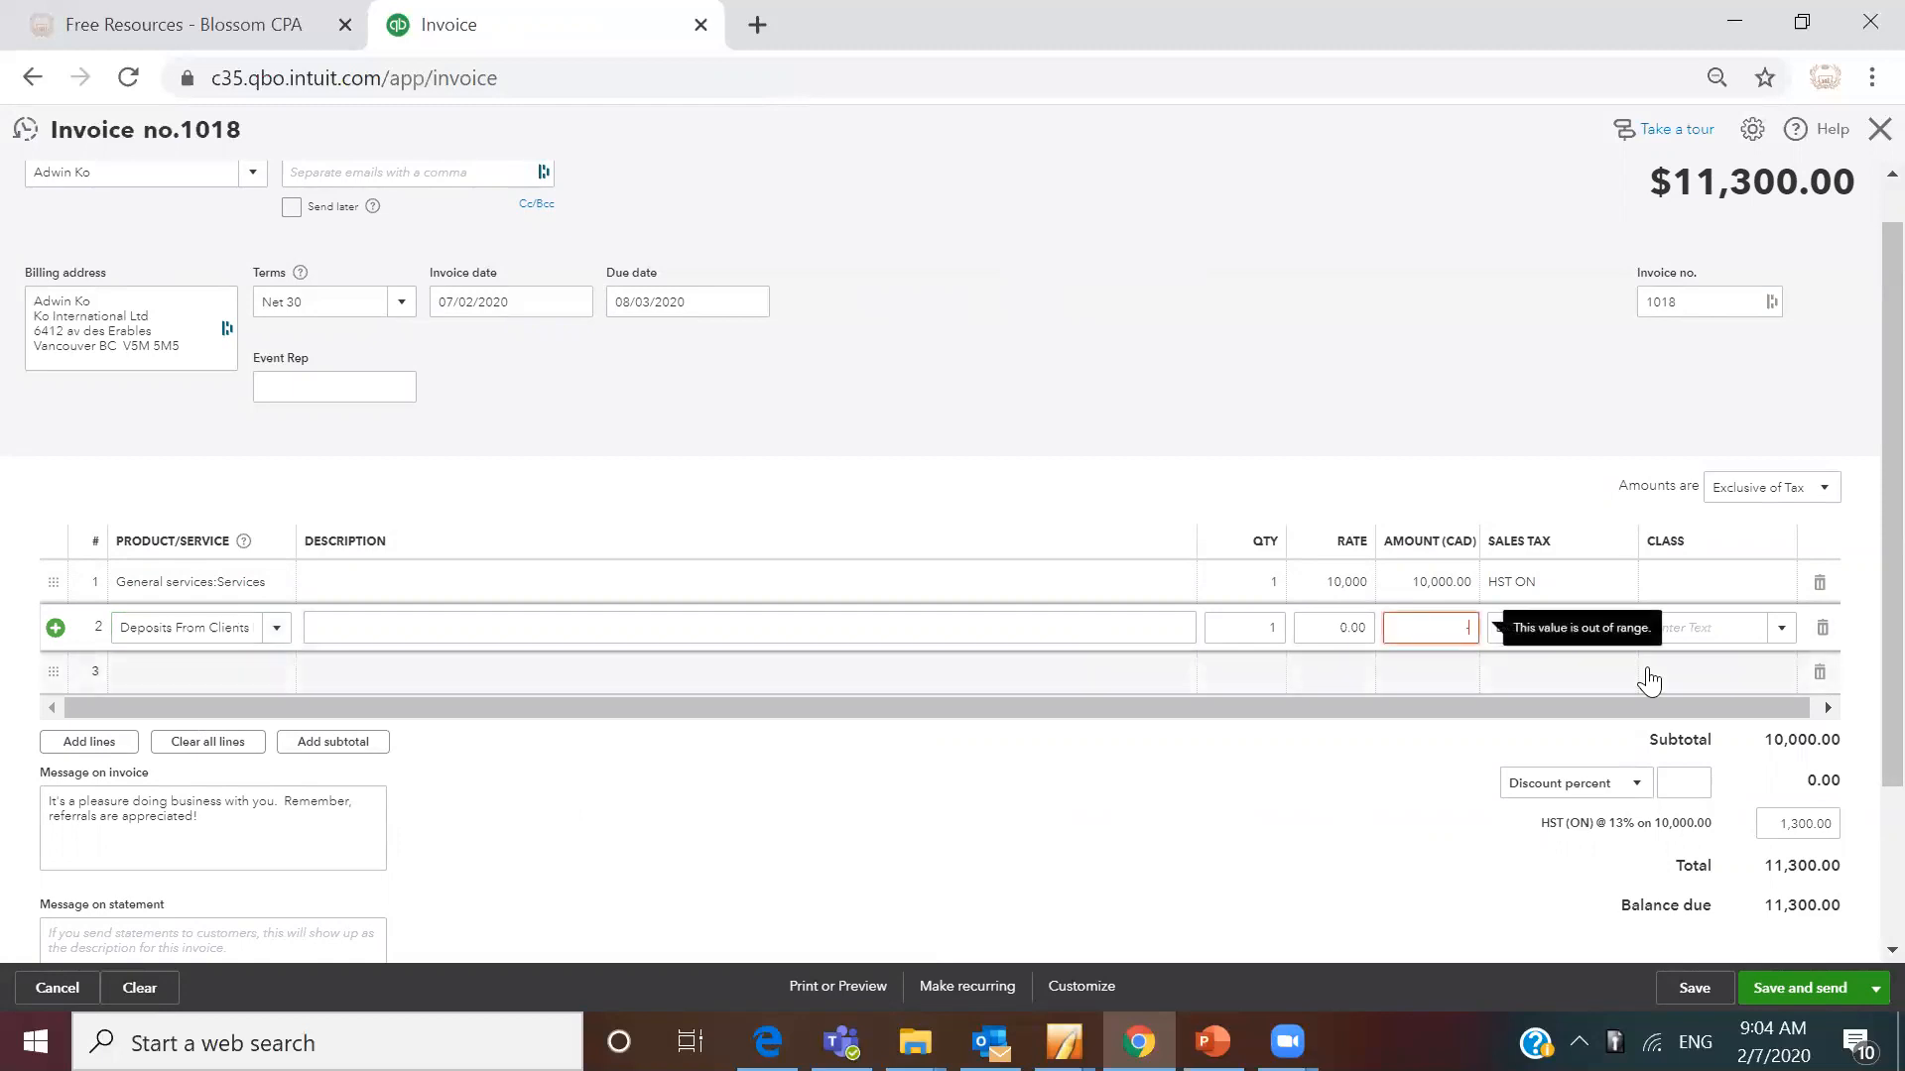
type("1,000")
key("Tab")
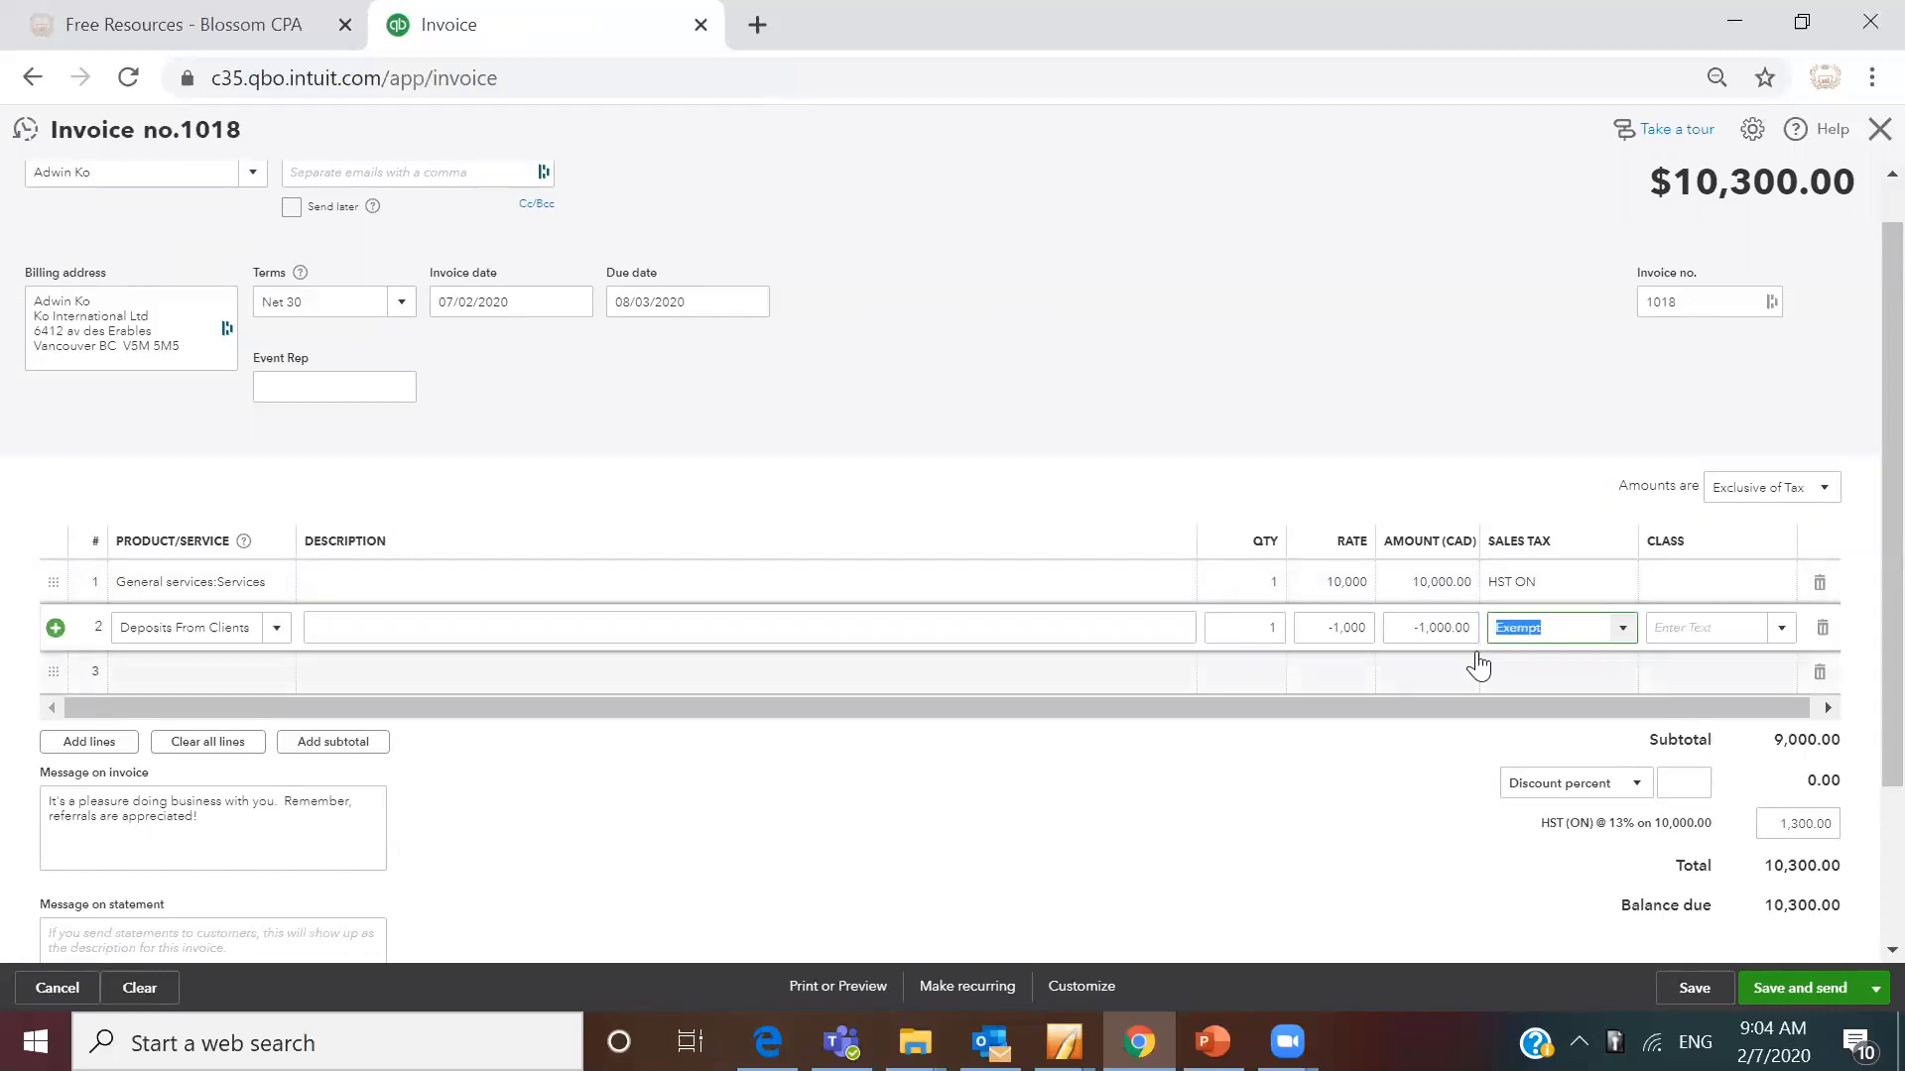
left_click(1359, 797)
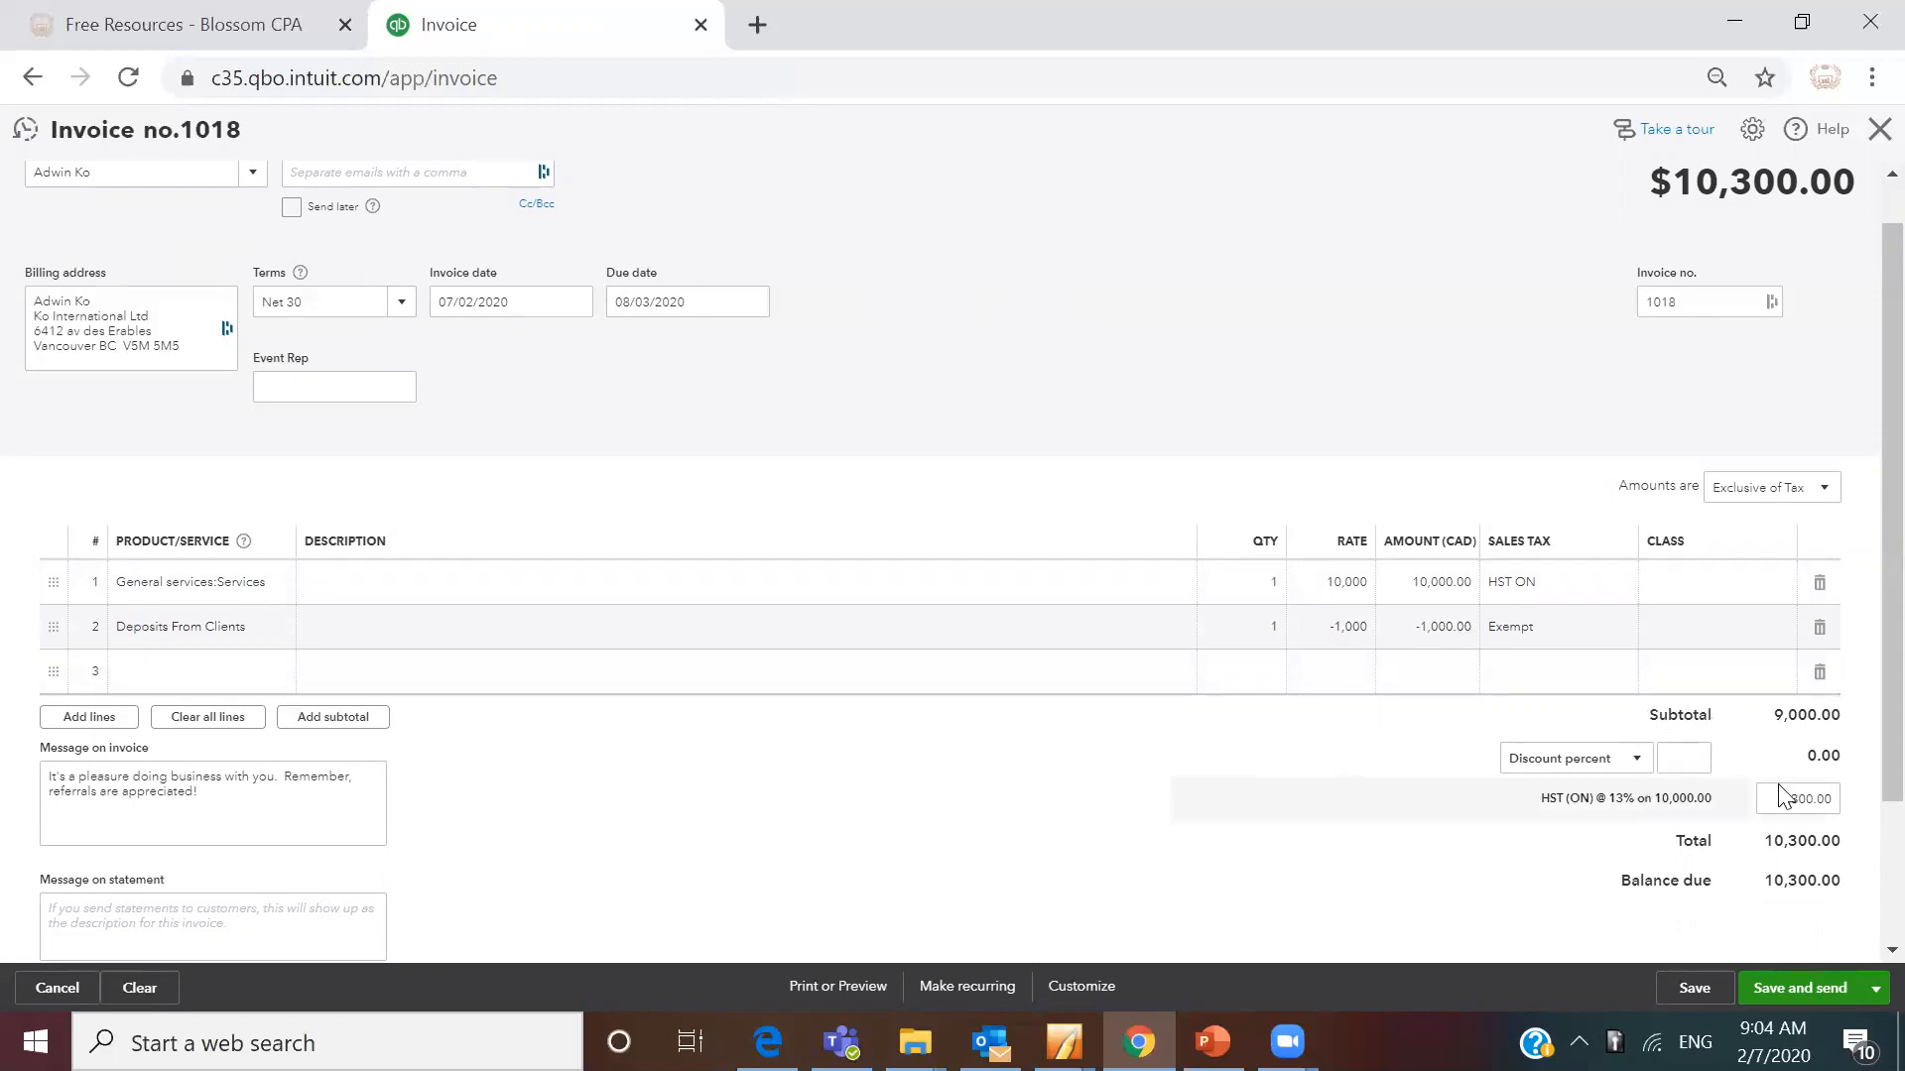
- Check the totals of the final invoice and save it
scroll(1860, 768, "down", 1)
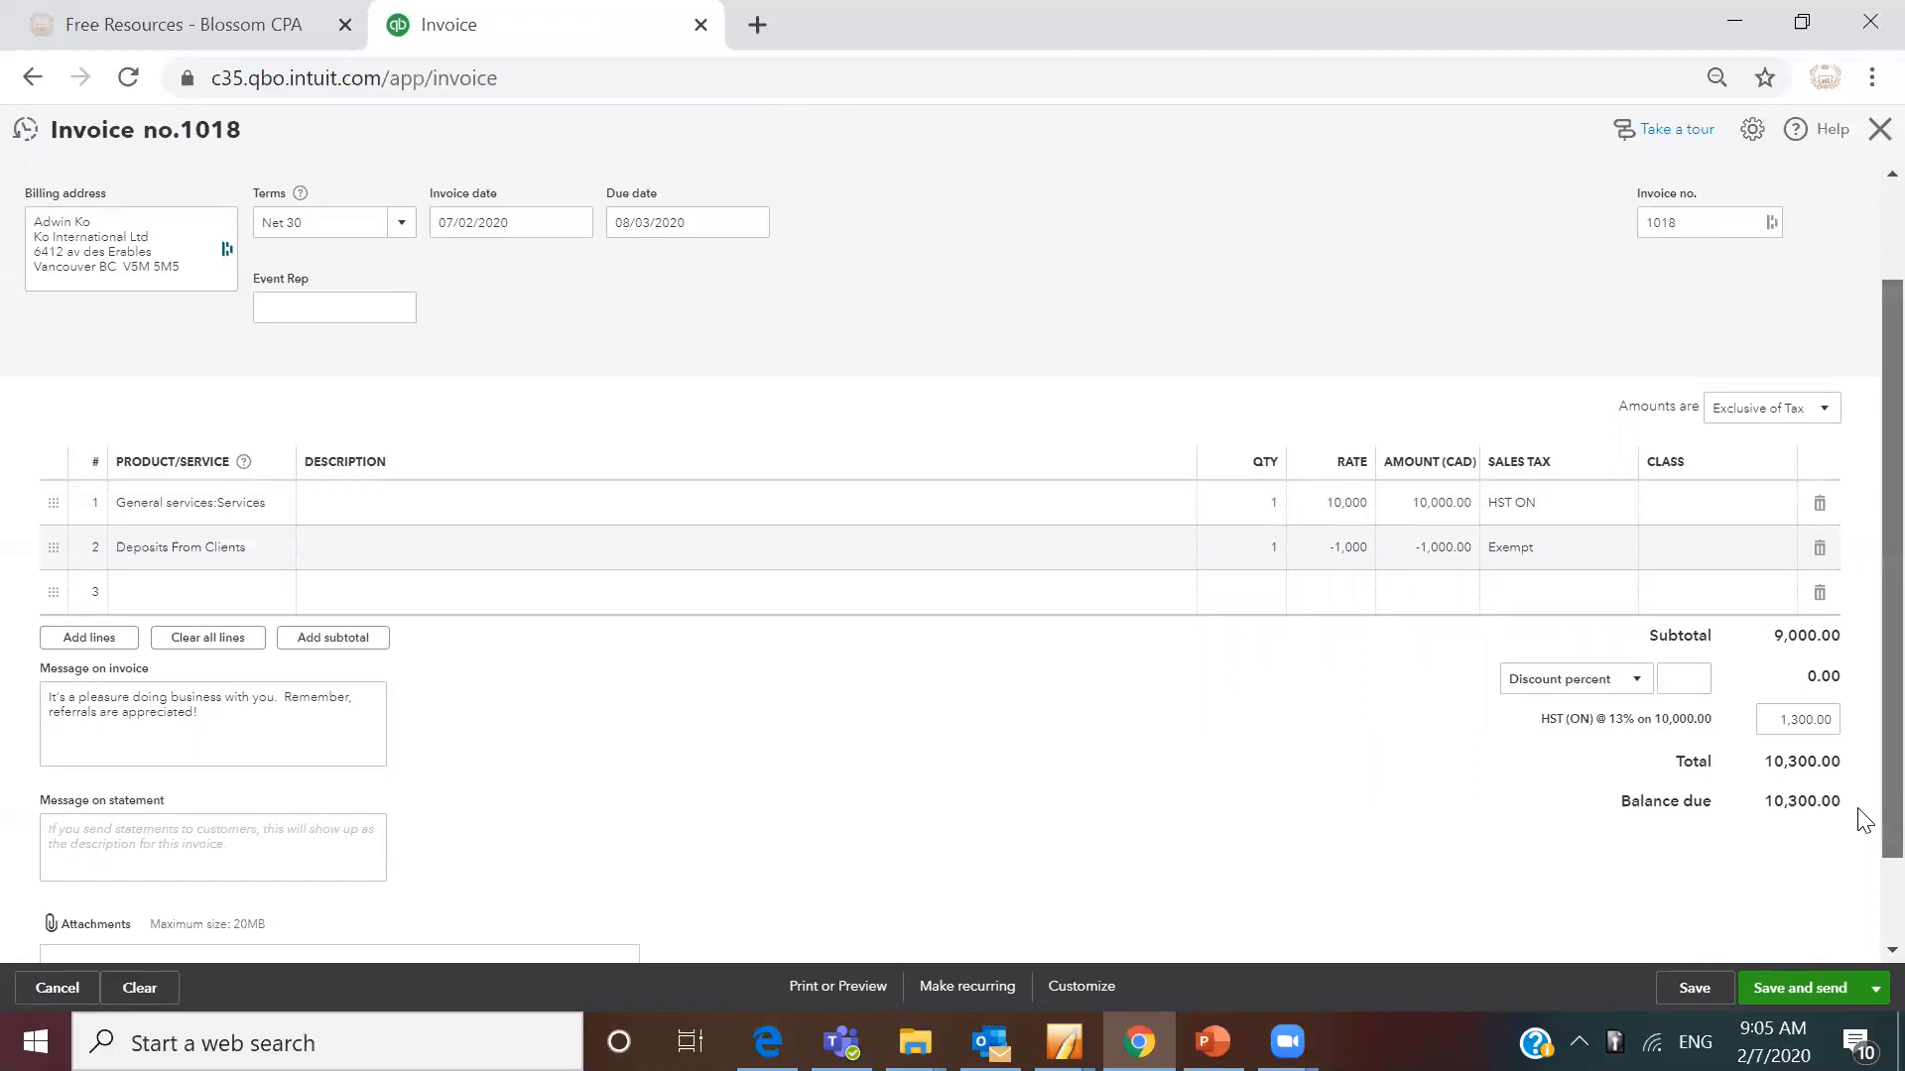
scroll(1860, 823, "down", 1)
scroll(1863, 833, "up", 1)
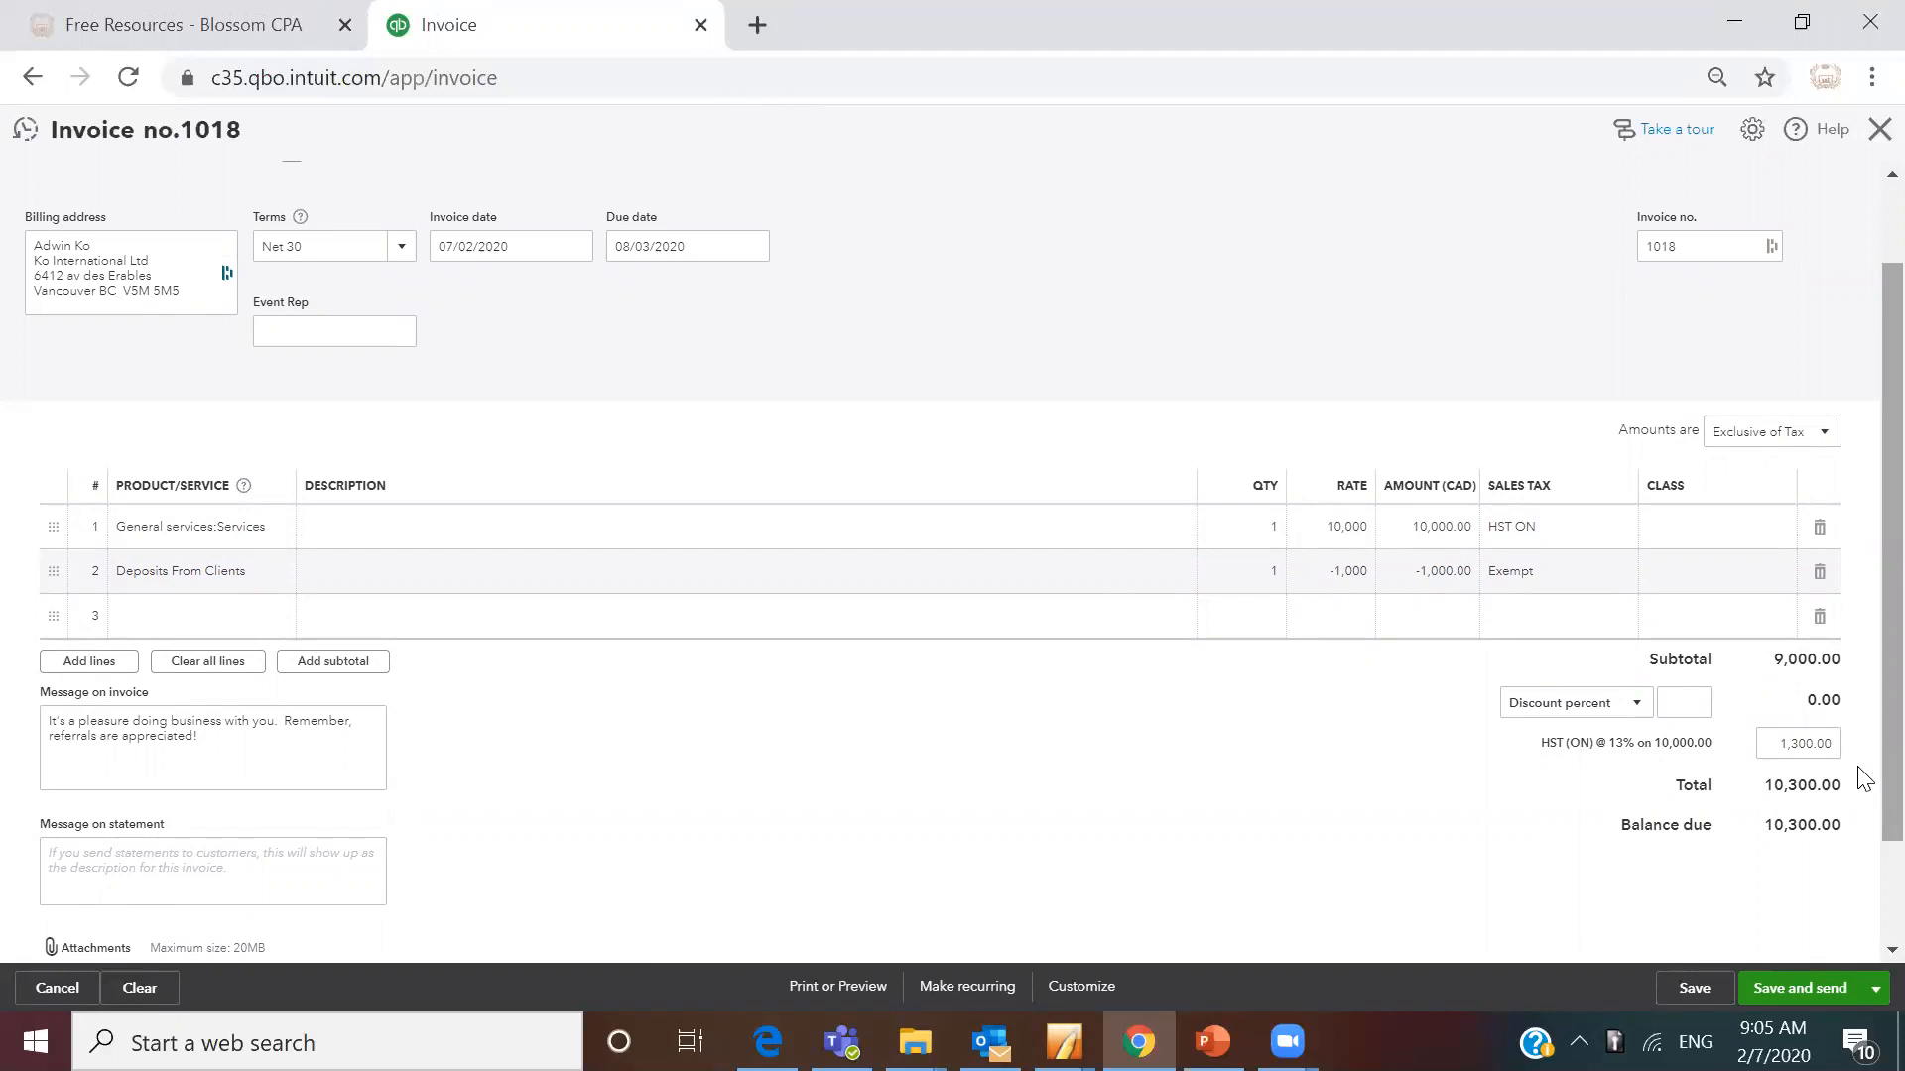
scroll(1858, 794, "down", 1)
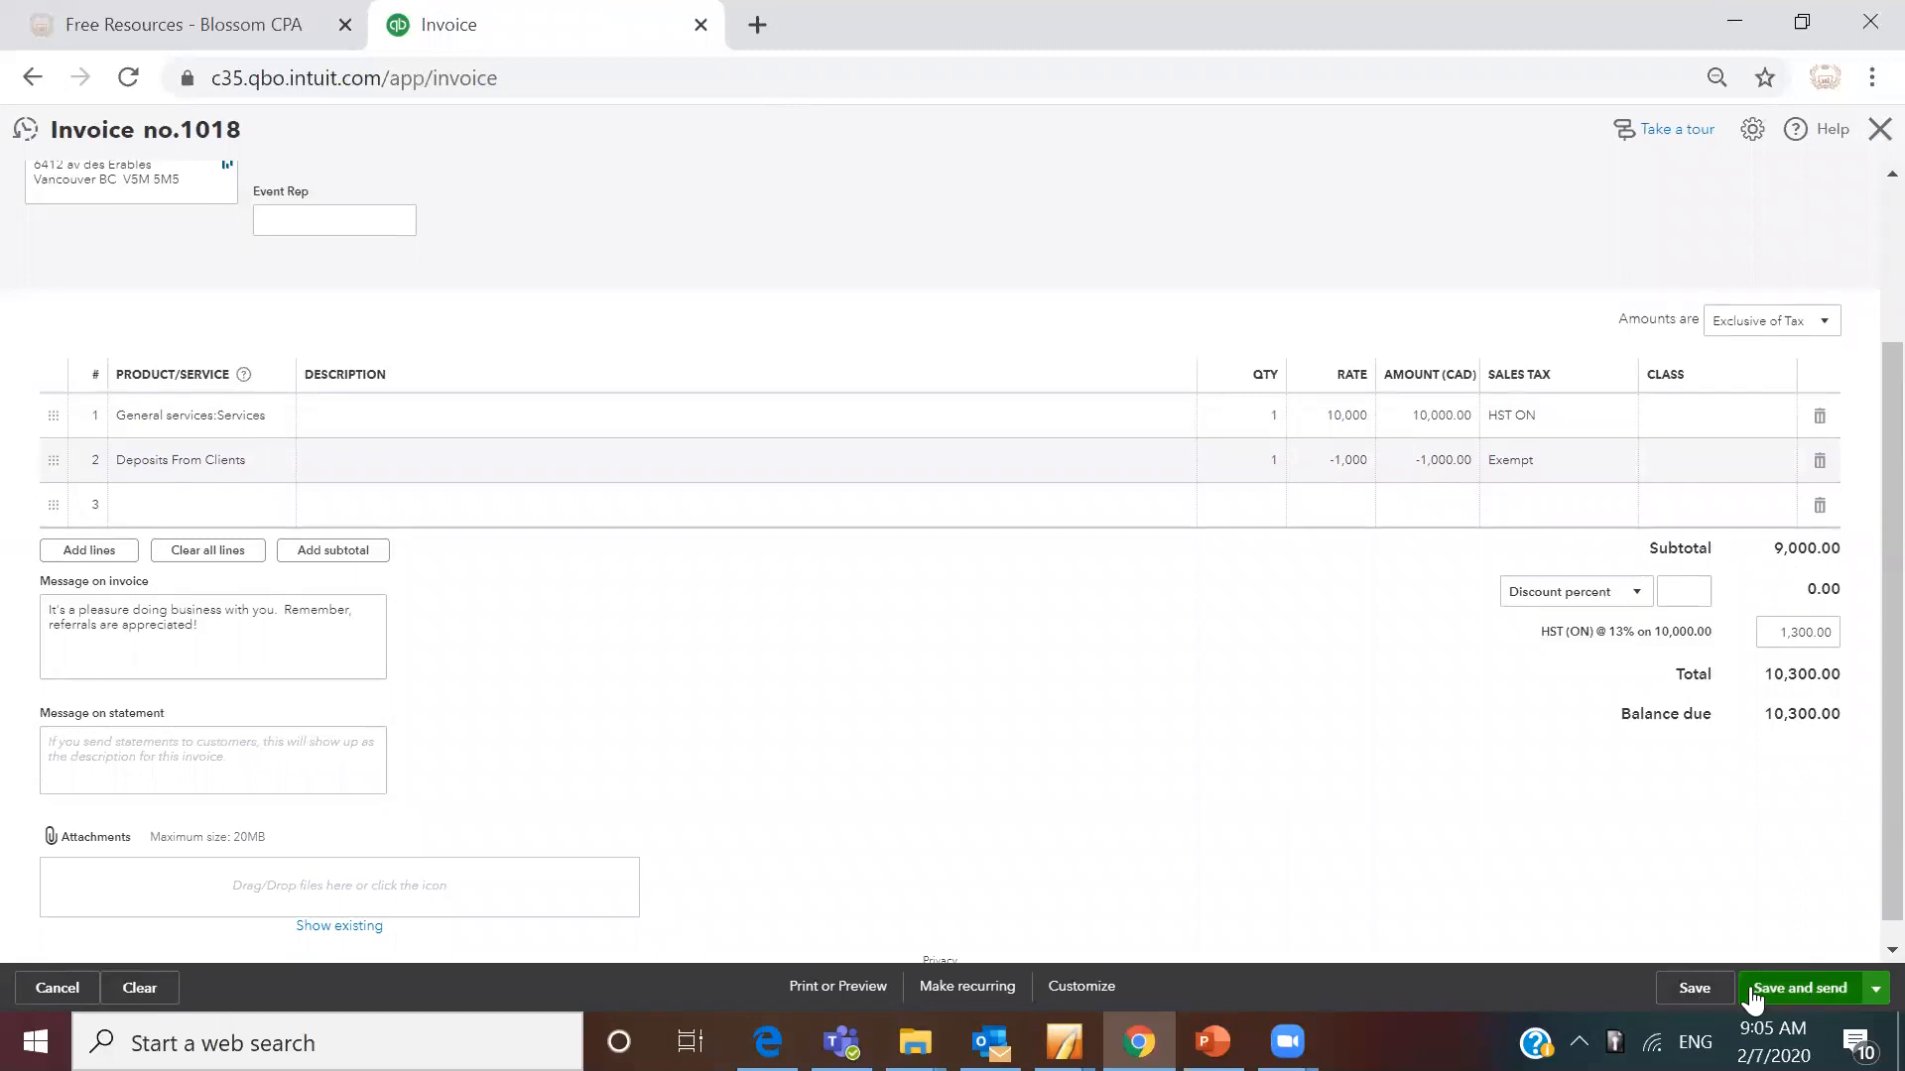
left_click(1694, 988)
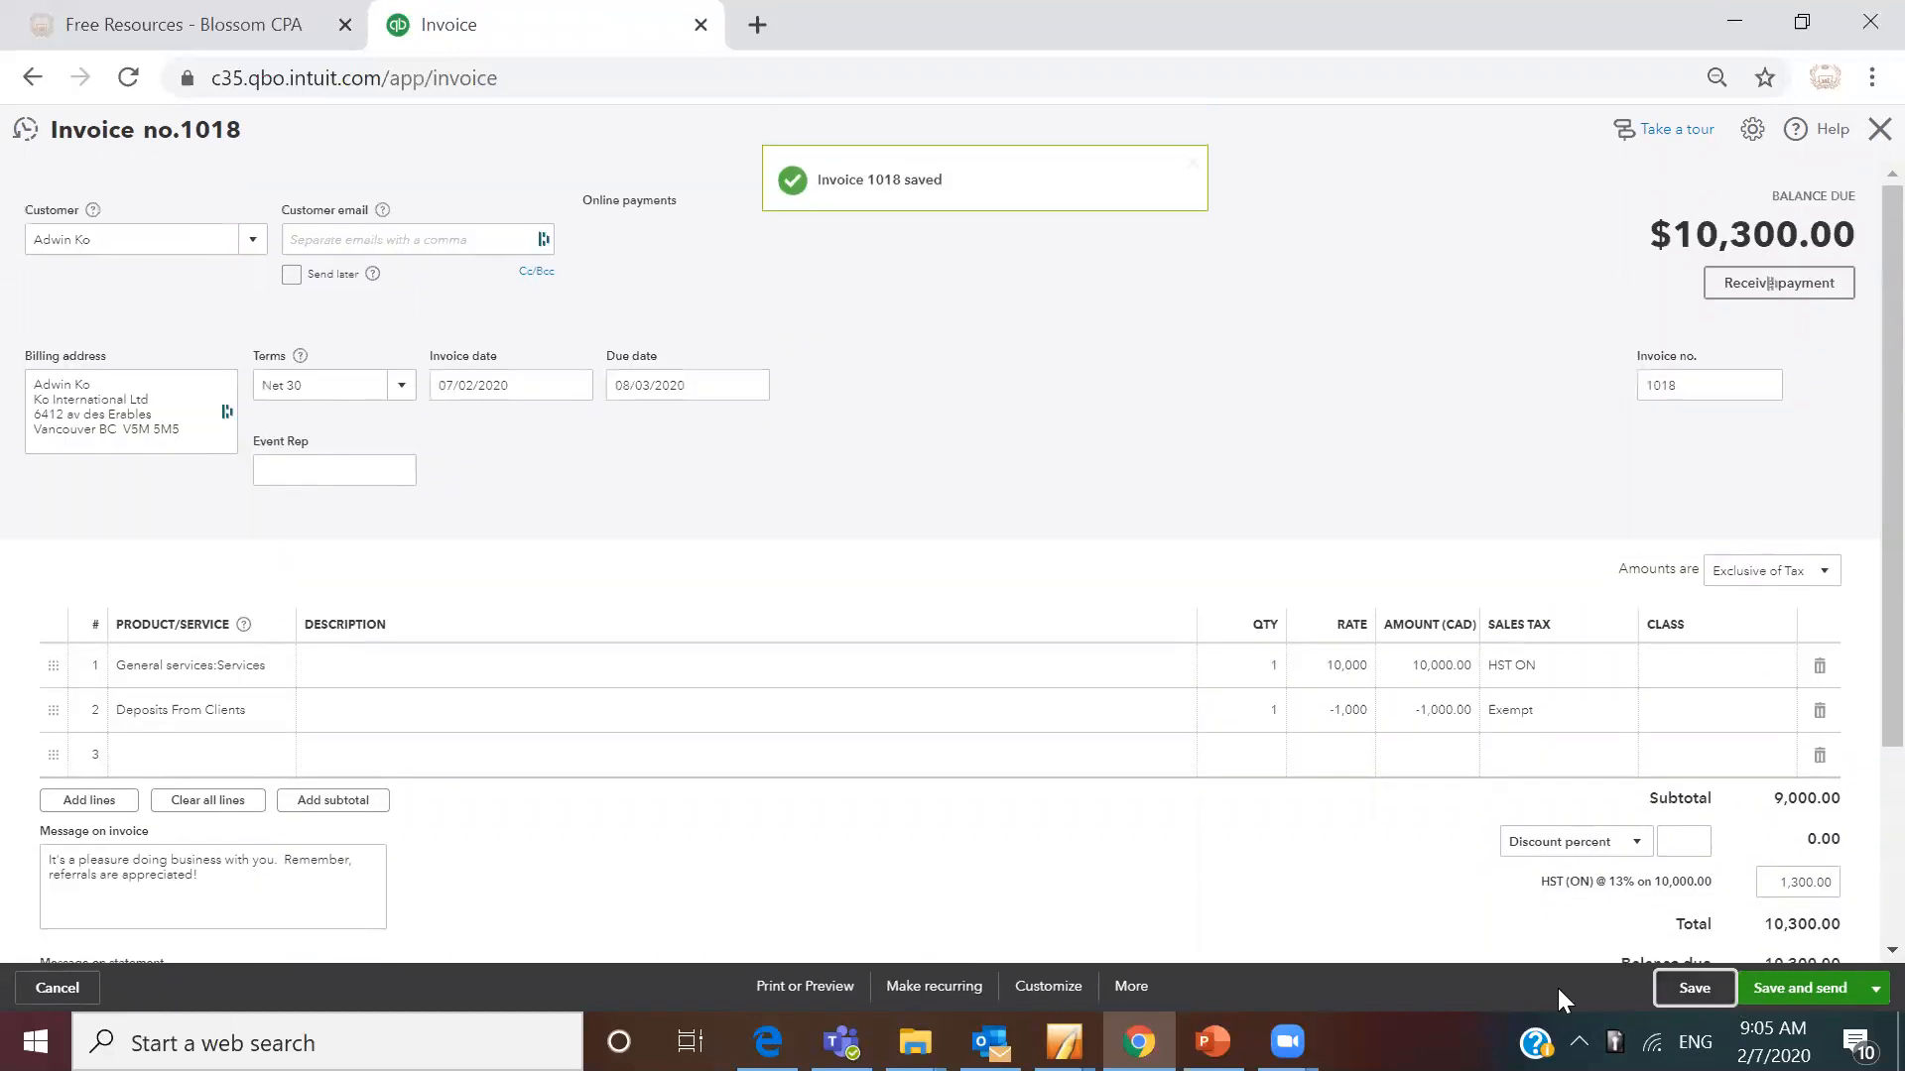
- Switch to the PowerPoint slide show How to Record Deposits from Client
mouse_move(1213, 1042)
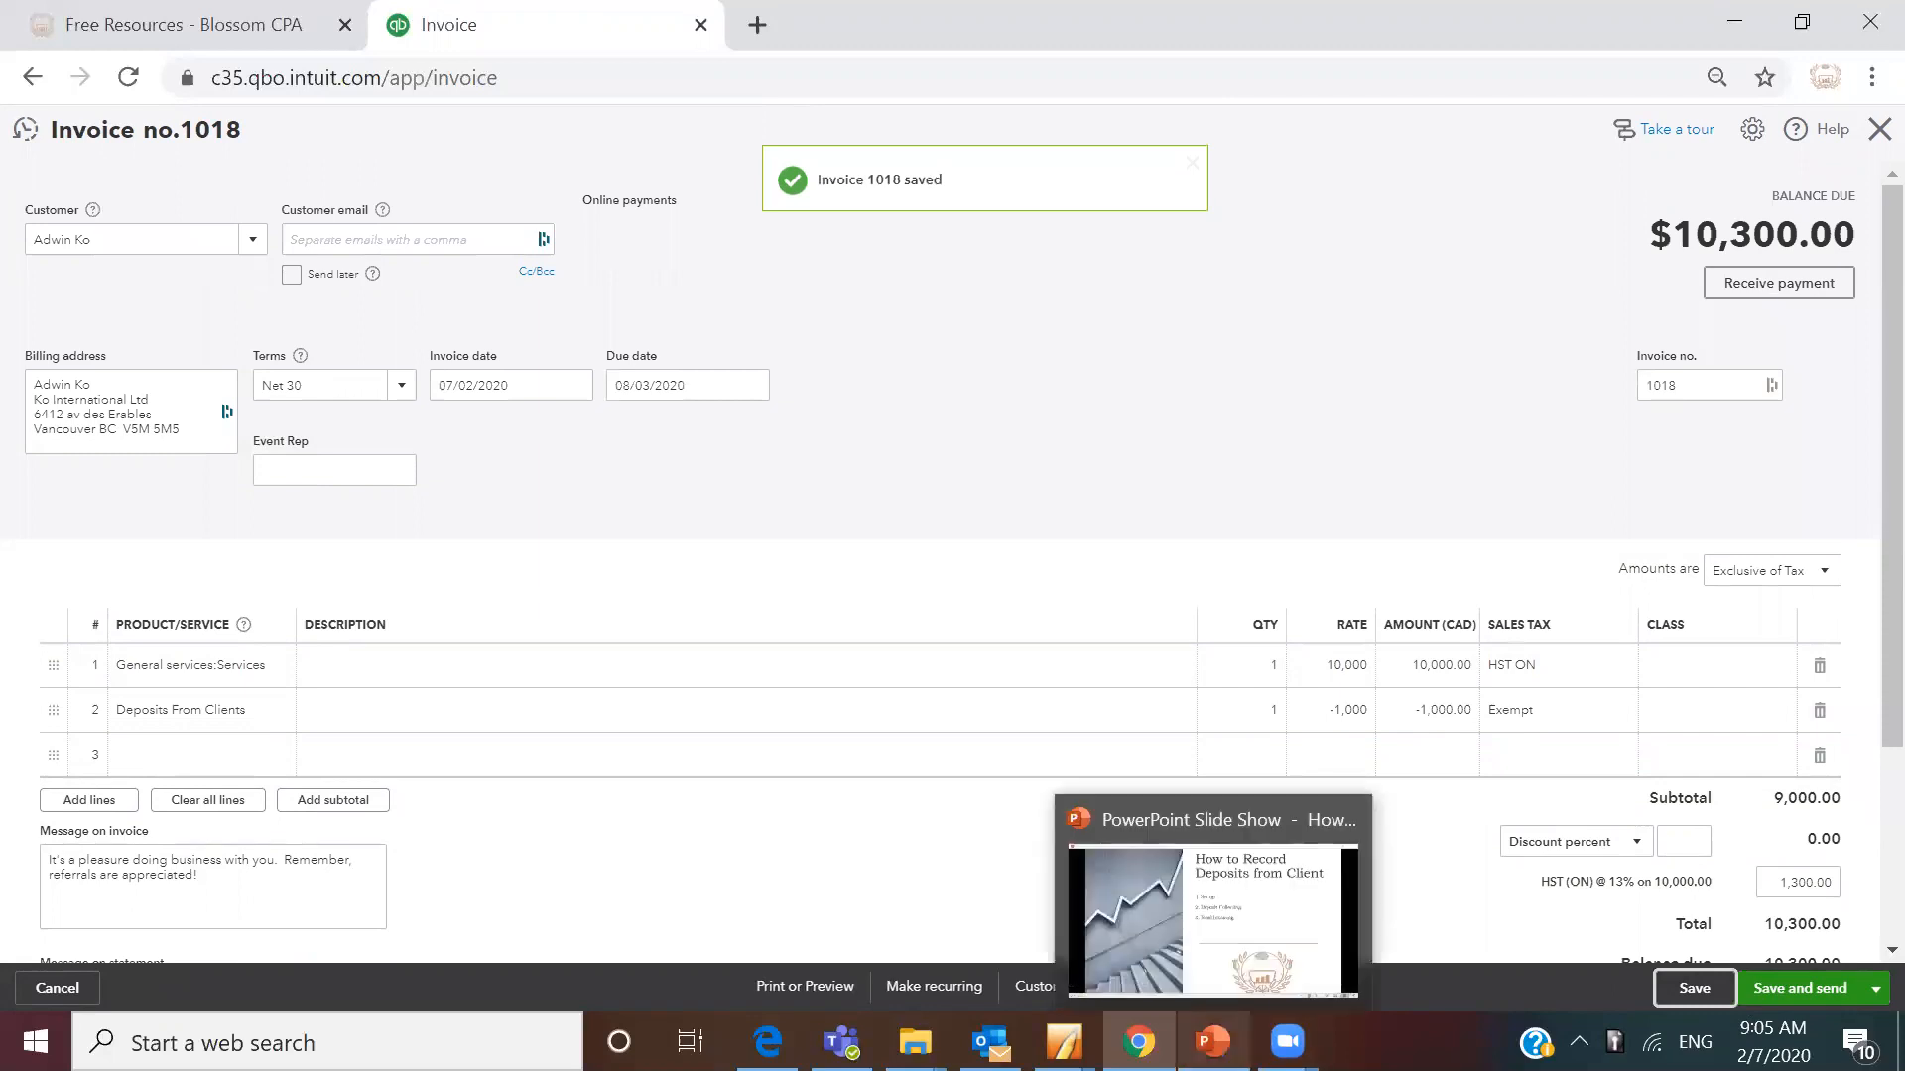
left_click(1266, 950)
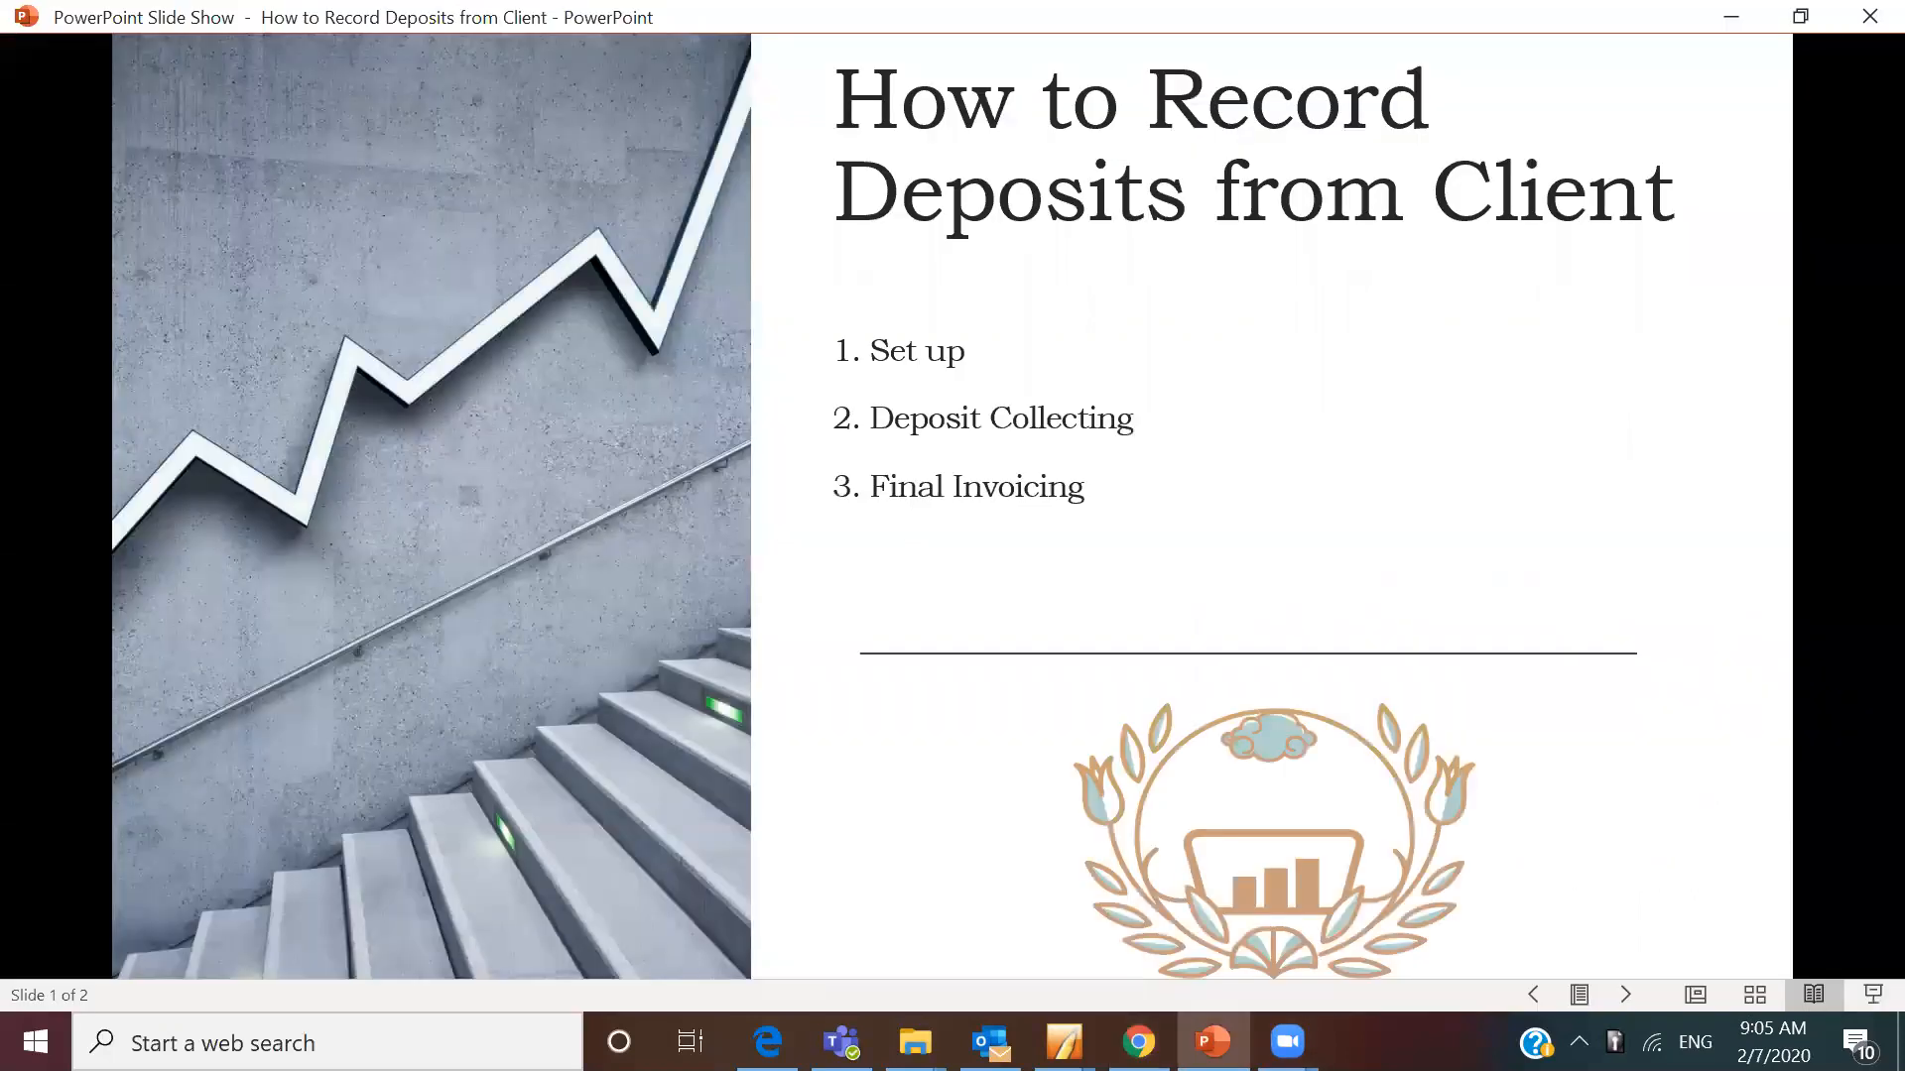